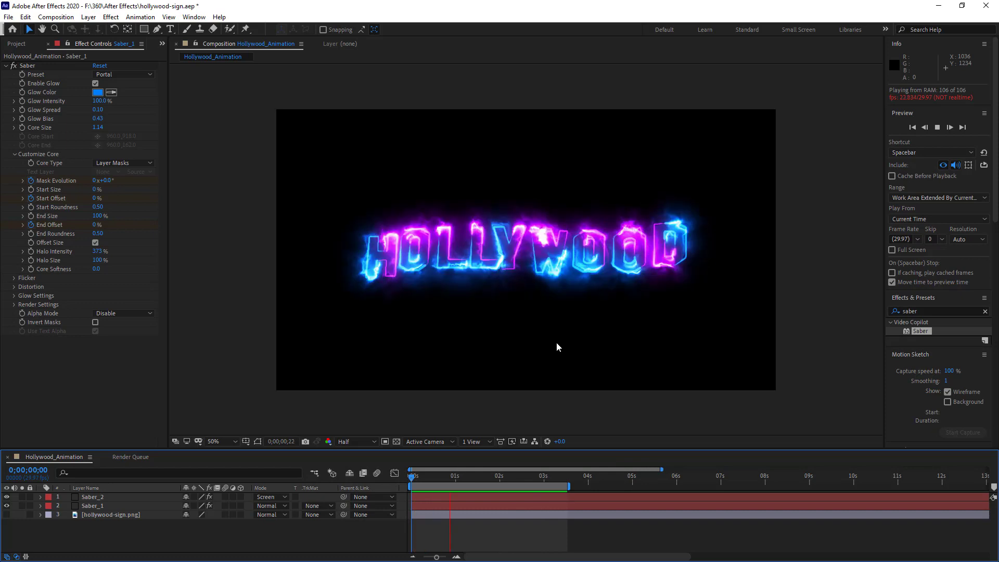
- Create a black HDTV 1080 29.97 fps, 30-second composition named Hollywood_Animation
key("space")
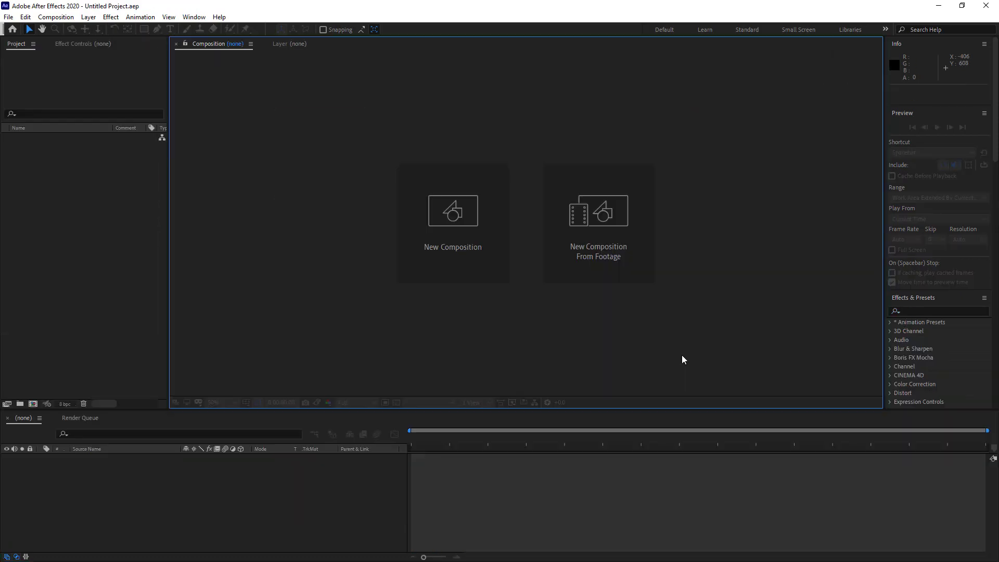
left_click(472, 255)
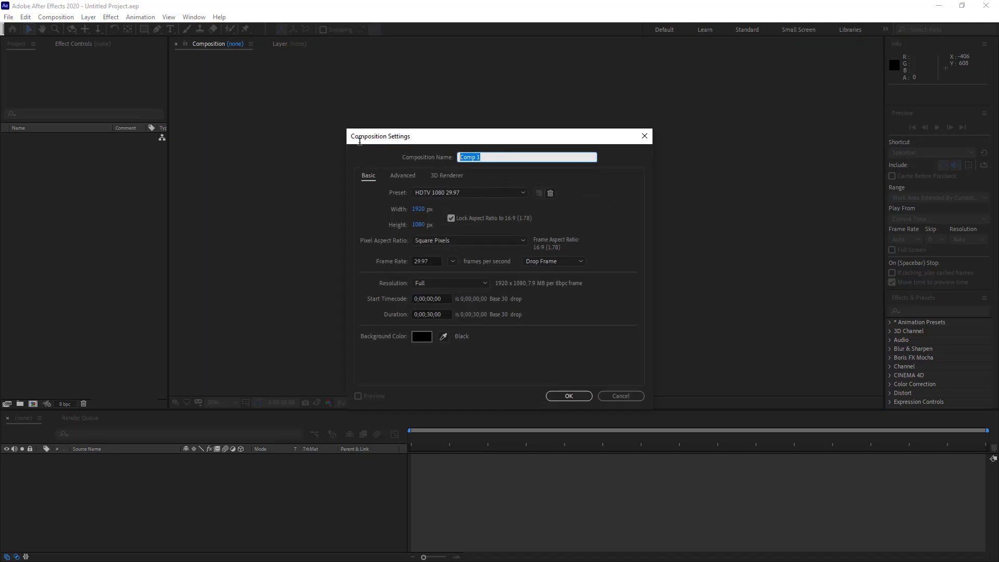
type("Holly")
type("wood_Animat")
type("ion")
left_click(469, 193)
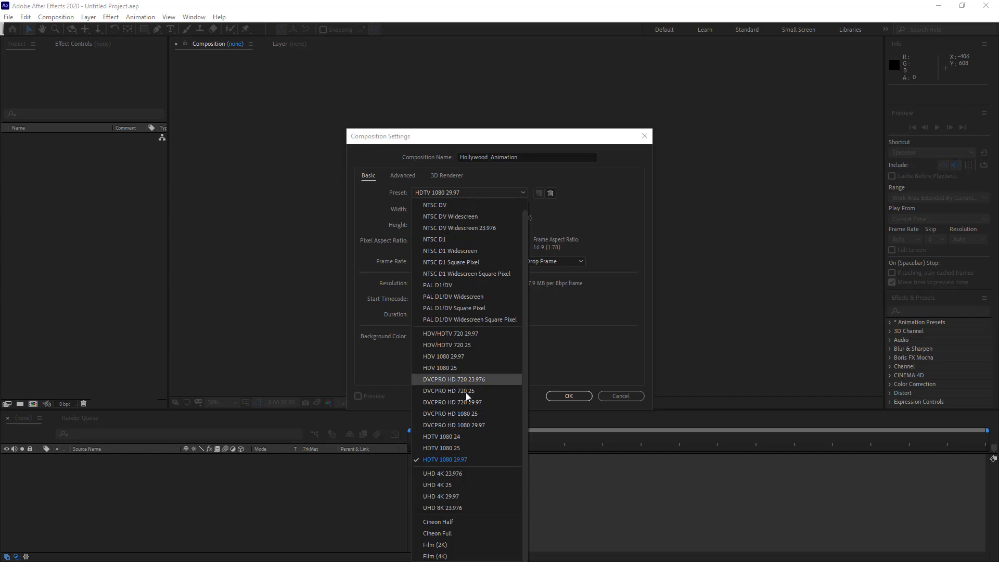
left_click(452, 458)
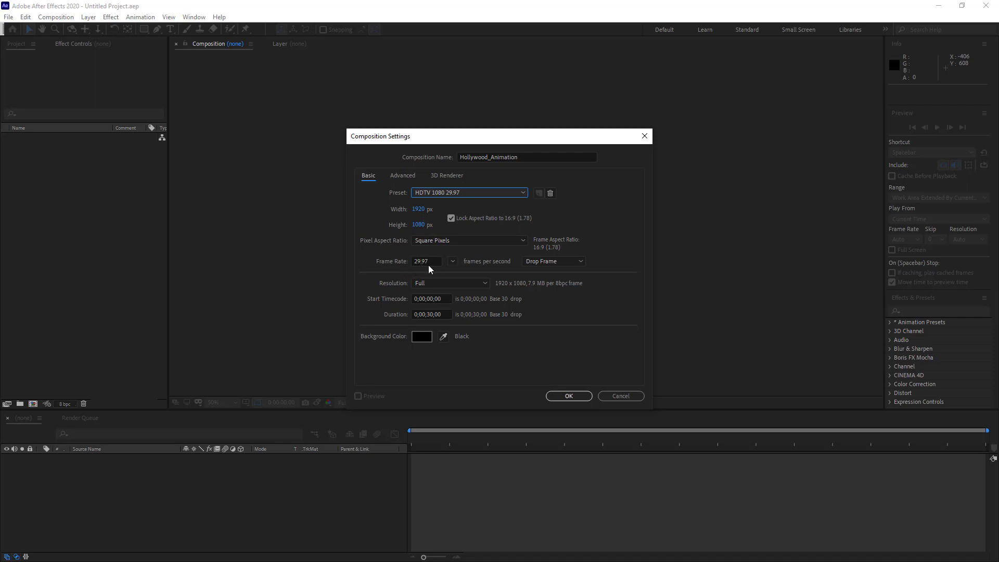
left_click(423, 337)
left_click(503, 341)
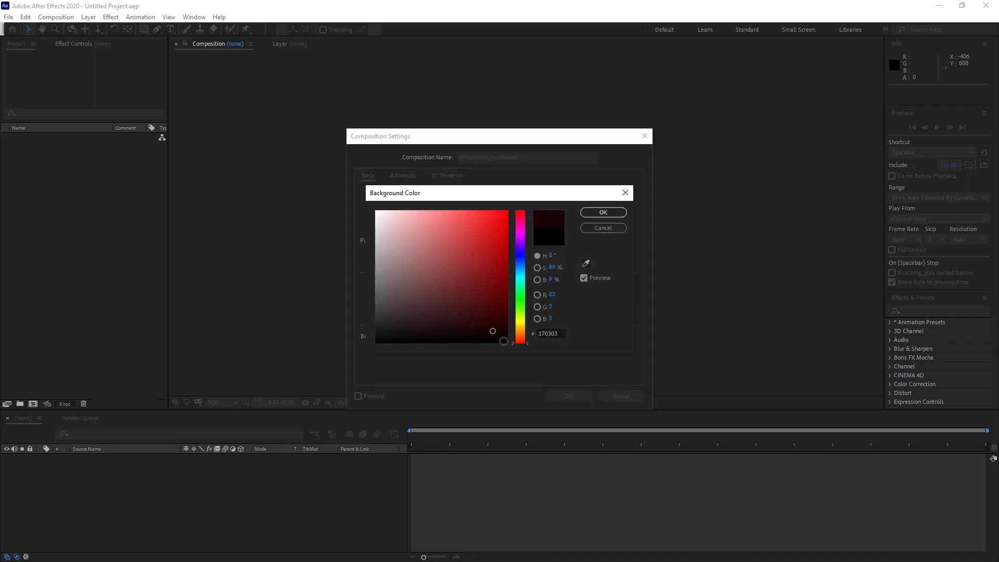
left_click(602, 213)
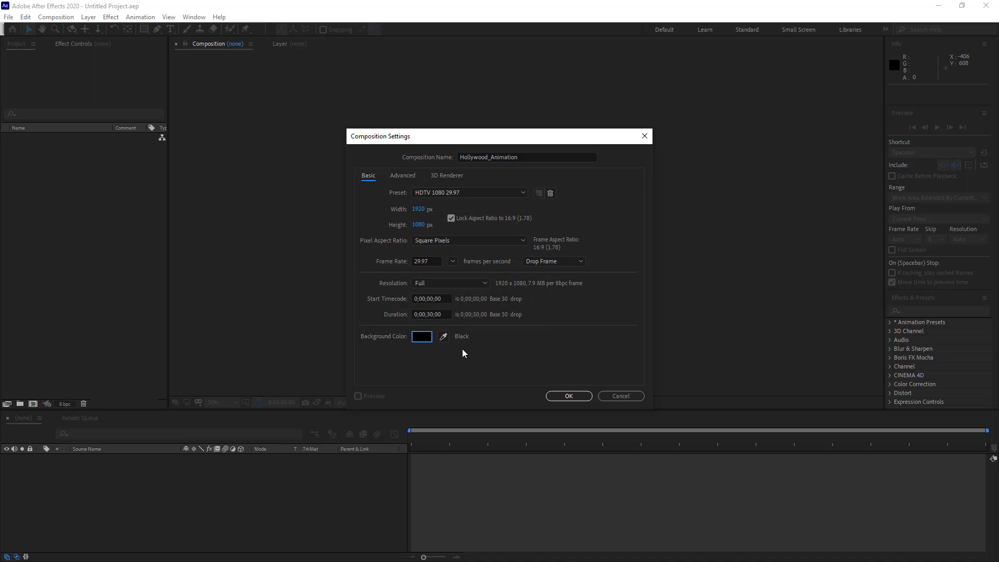
left_click(570, 396)
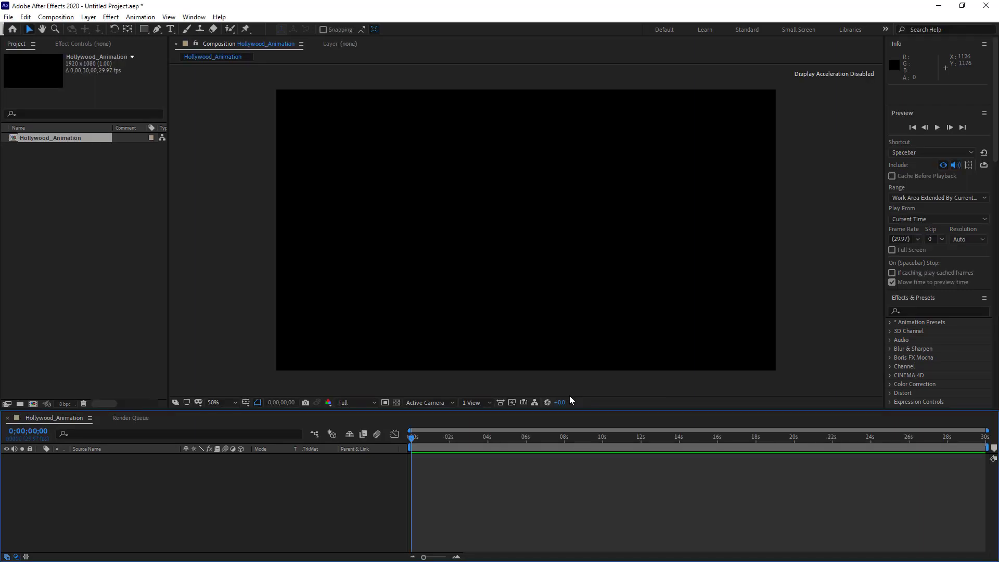
- Import hollywood-sign.png from the After Effects folder into the project
left_click(77, 149)
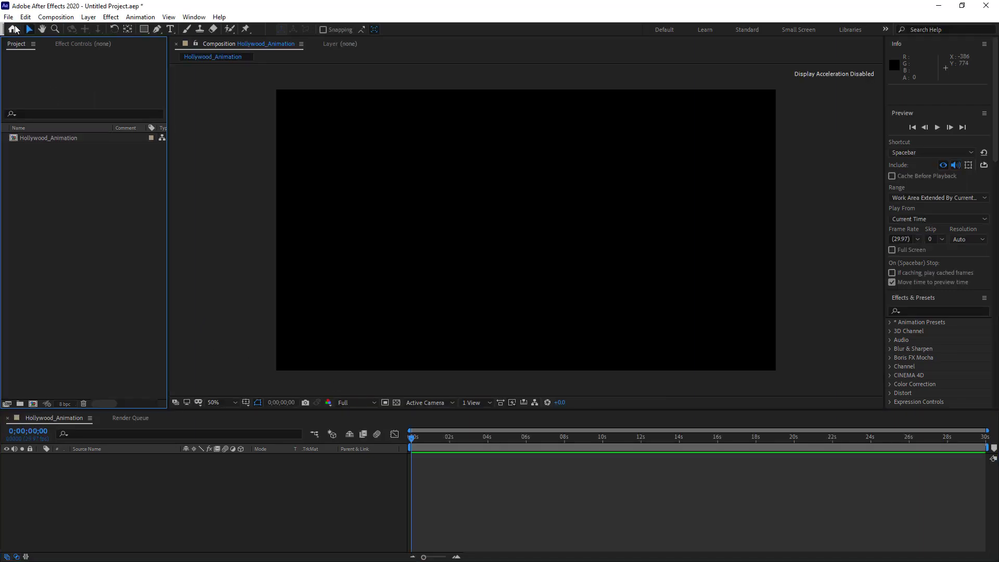
left_click(8, 17)
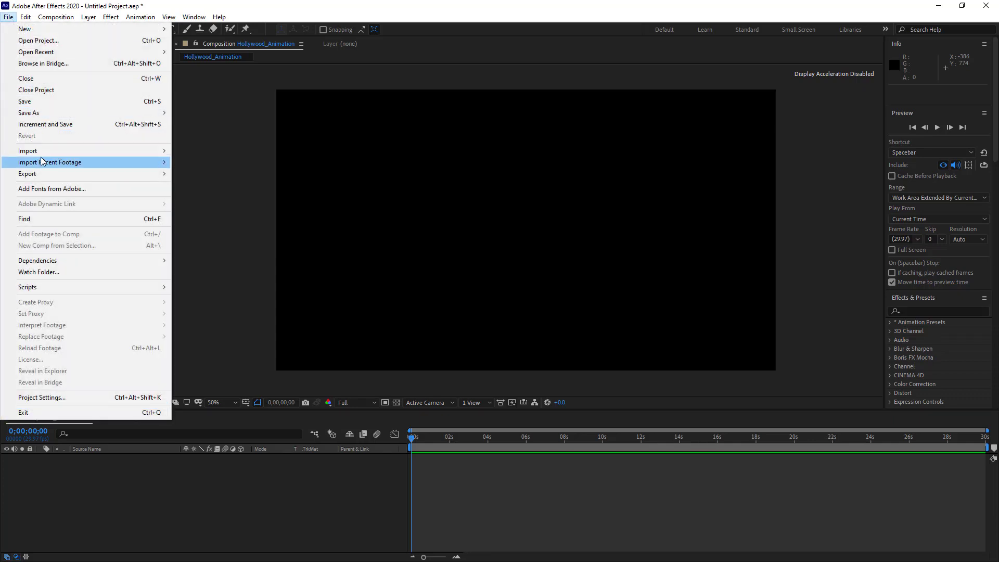
mouse_move(35, 152)
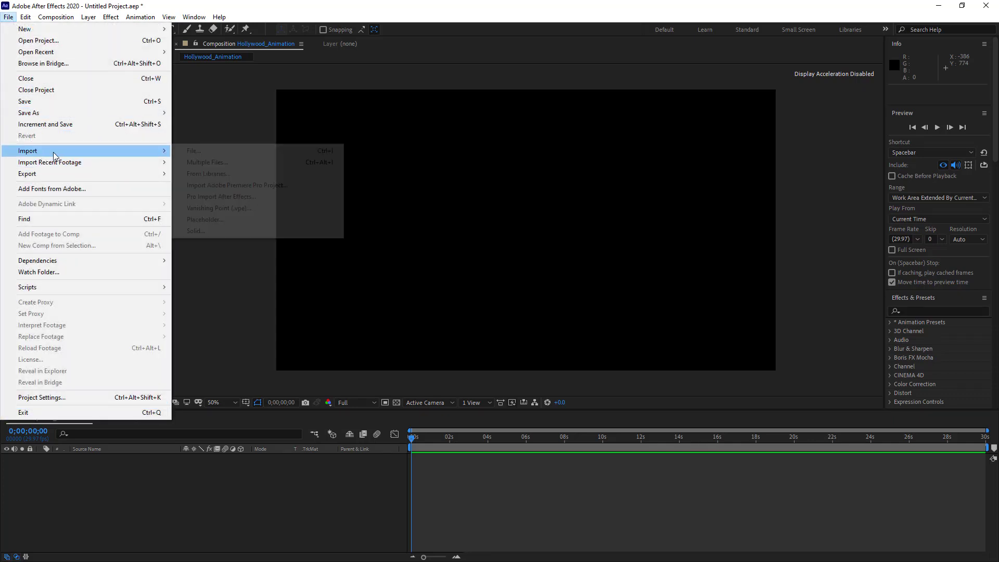
left_click(194, 152)
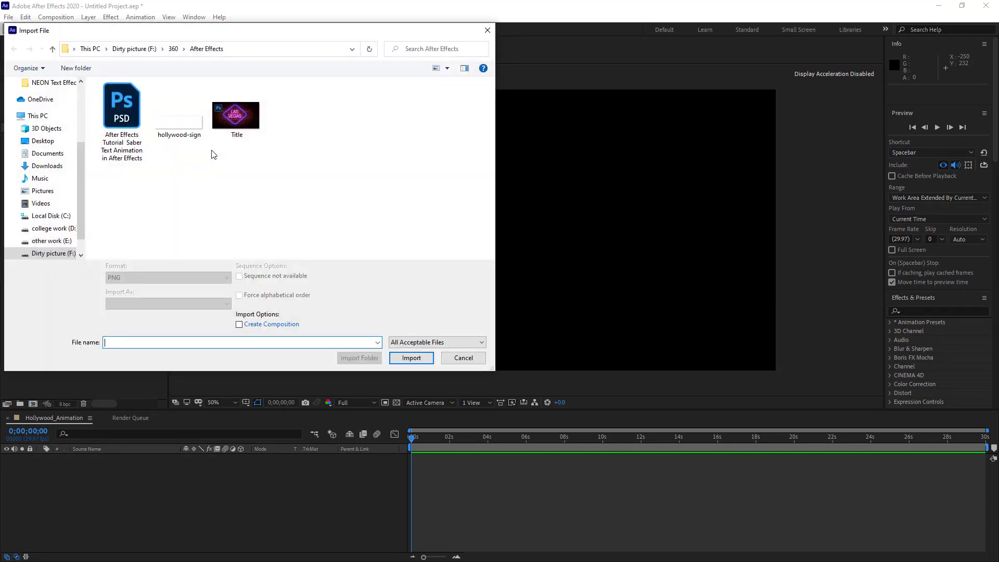
left_click(265, 49)
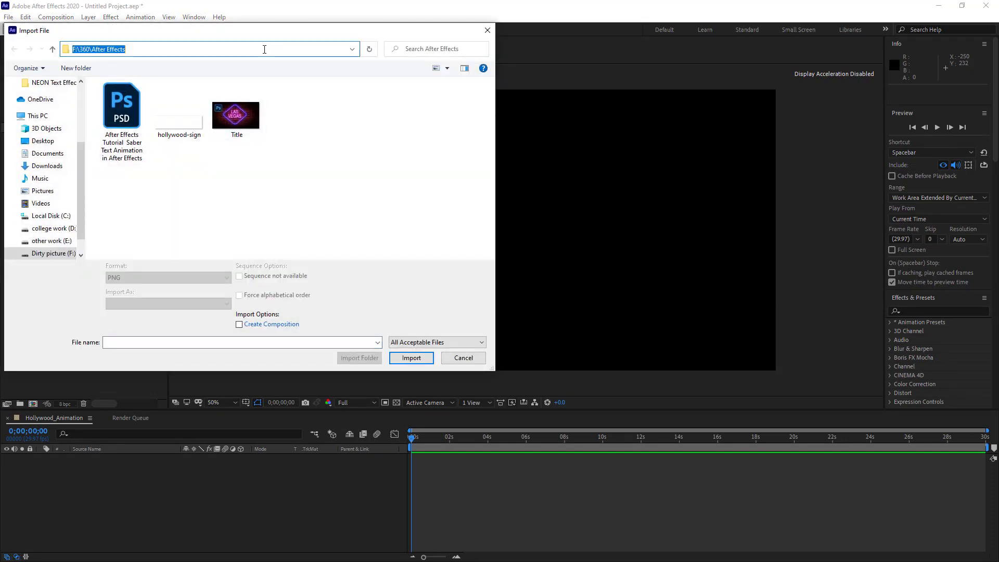
left_click(265, 49)
key("Return")
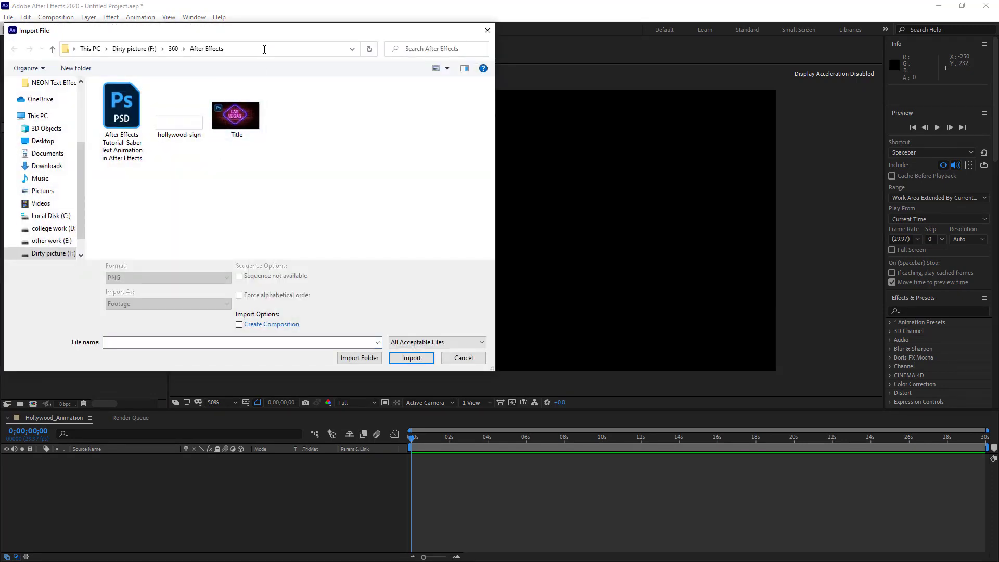
left_click(184, 134)
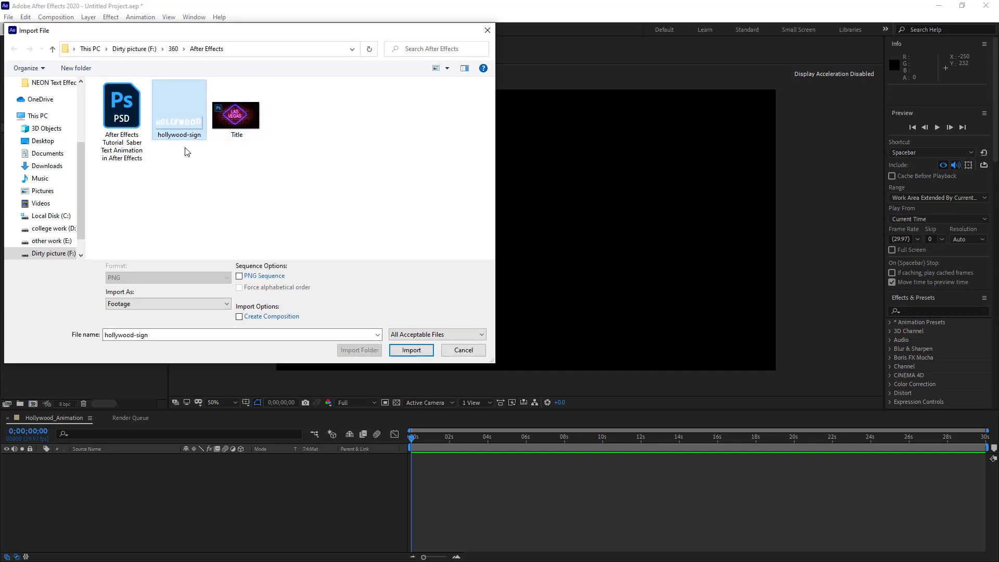
left_click(401, 354)
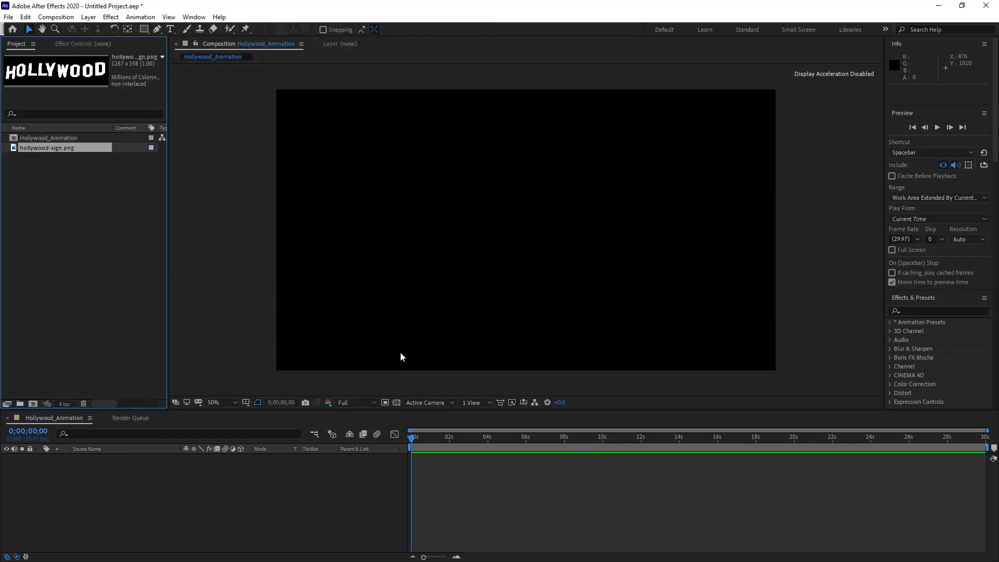
- Drag hollywood-sign.png into the Hollywood_Animation timeline as its layer
left_click(77, 158)
left_click(69, 150)
left_click_drag(73, 146, 197, 477)
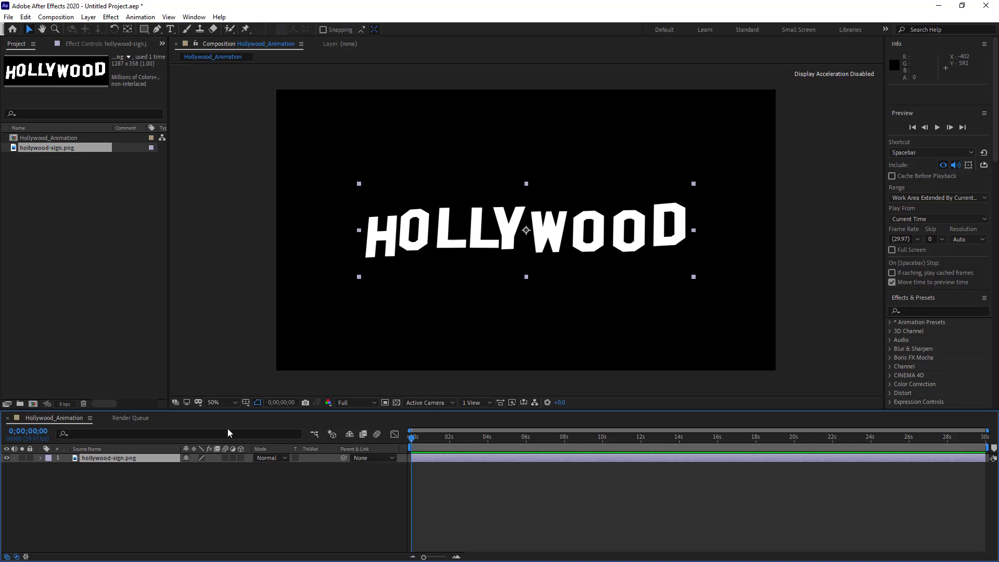
key("comma")
key("comma")
key("period")
key("period")
left_click(197, 483)
left_click(142, 460)
left_click(88, 18)
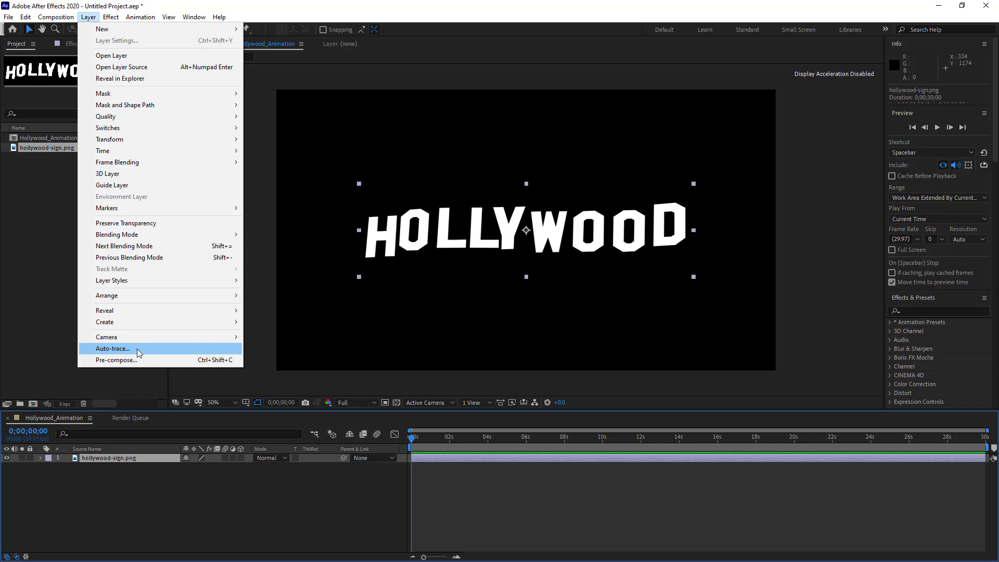
- Auto-trace the sign layer's alpha into letter masks and check its Masks group
left_click(138, 352)
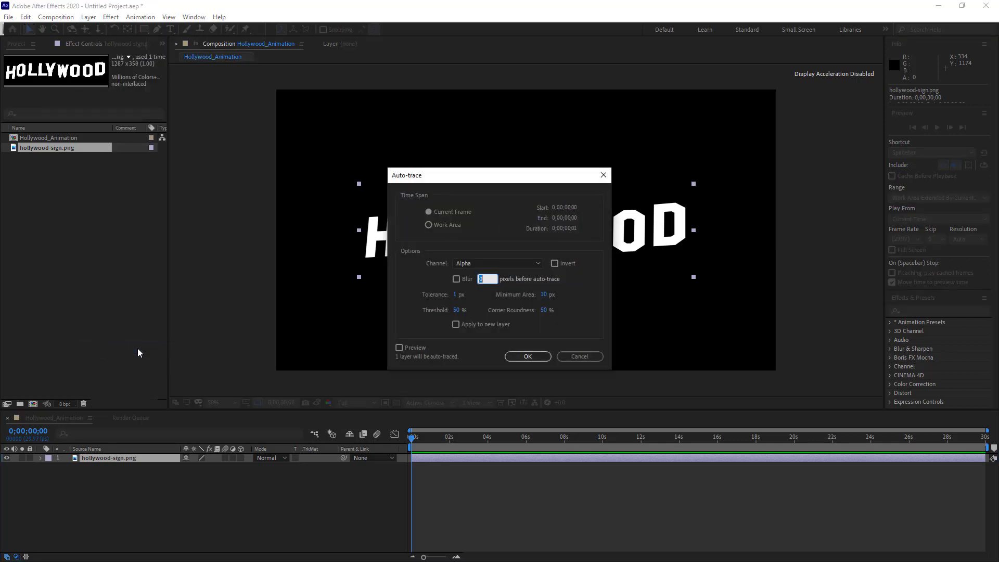
left_click(488, 278)
left_click(527, 358)
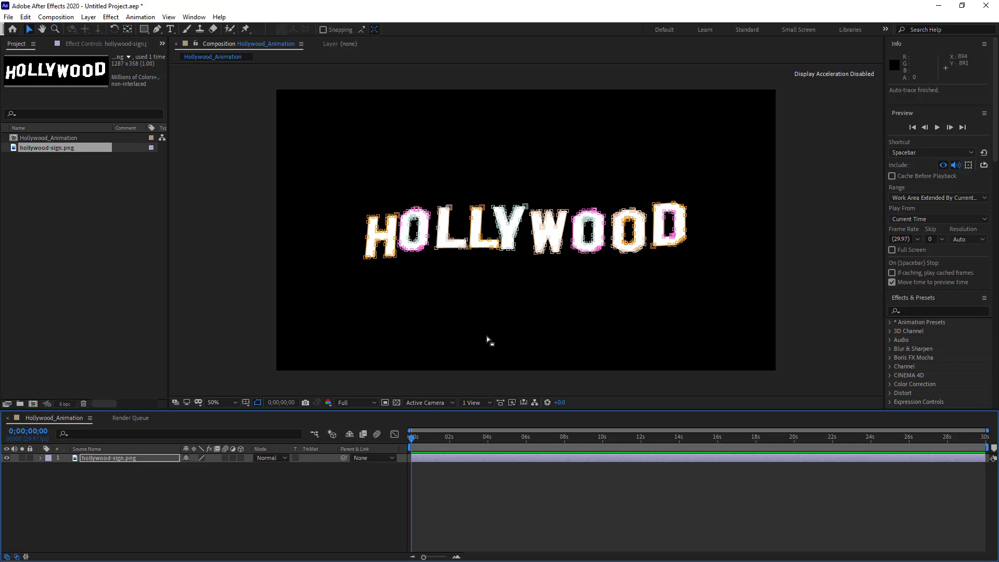
left_click(41, 458)
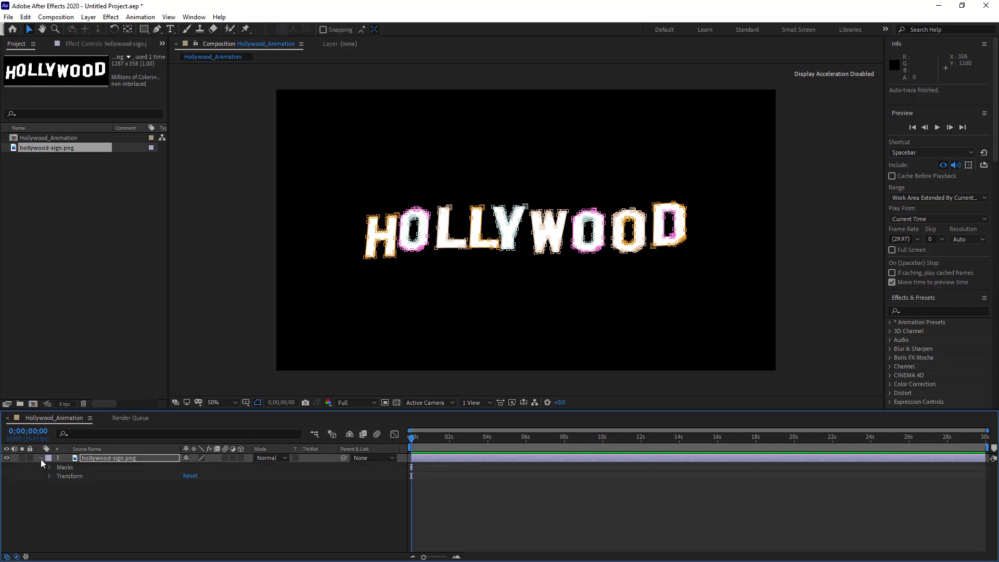
left_click(68, 470)
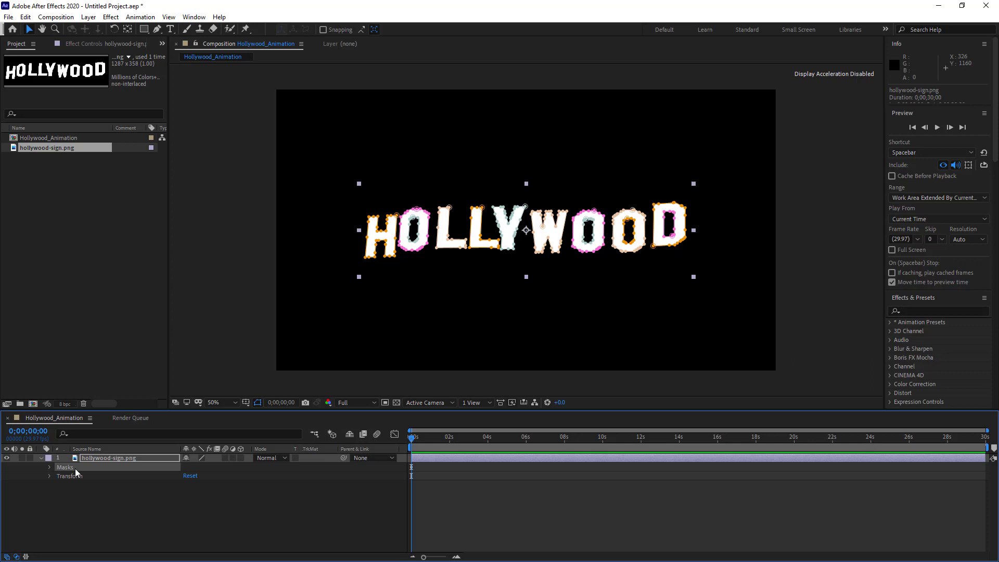
left_click(99, 498)
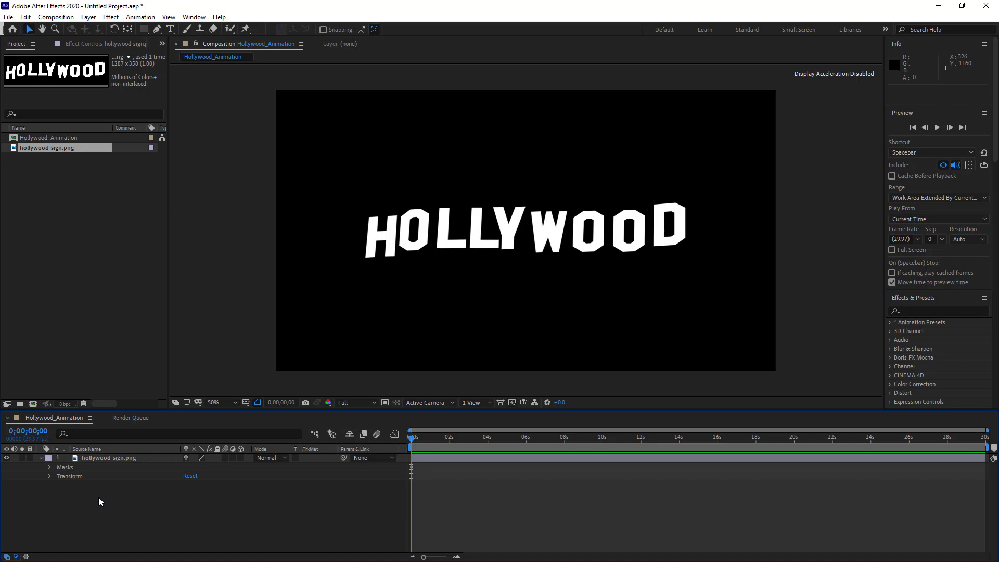
left_click(88, 17)
mouse_move(130, 34)
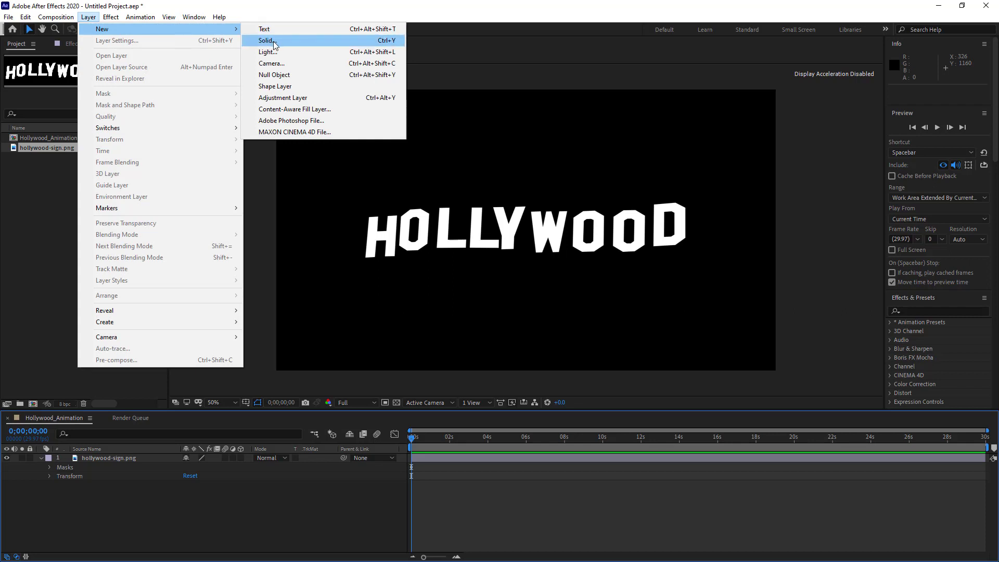
- Add a composition-sized solid named Saber above the hollywood-sign layer
left_click(29, 213)
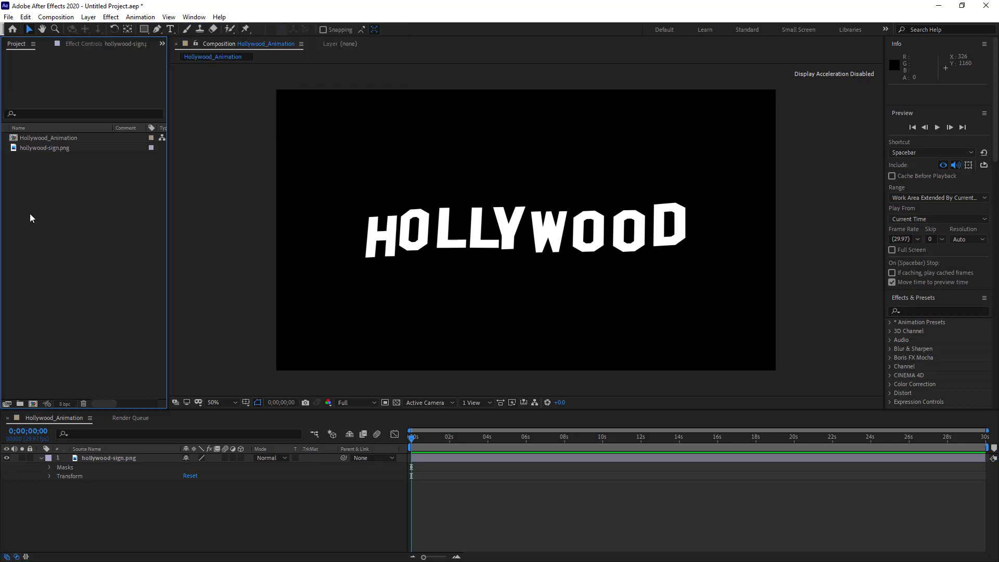
right_click(171, 505)
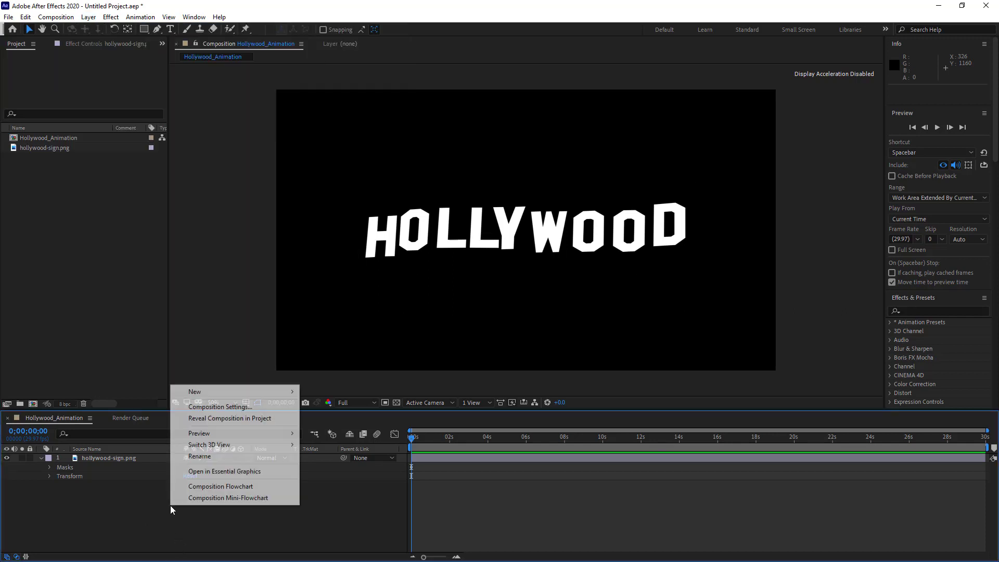
mouse_move(193, 396)
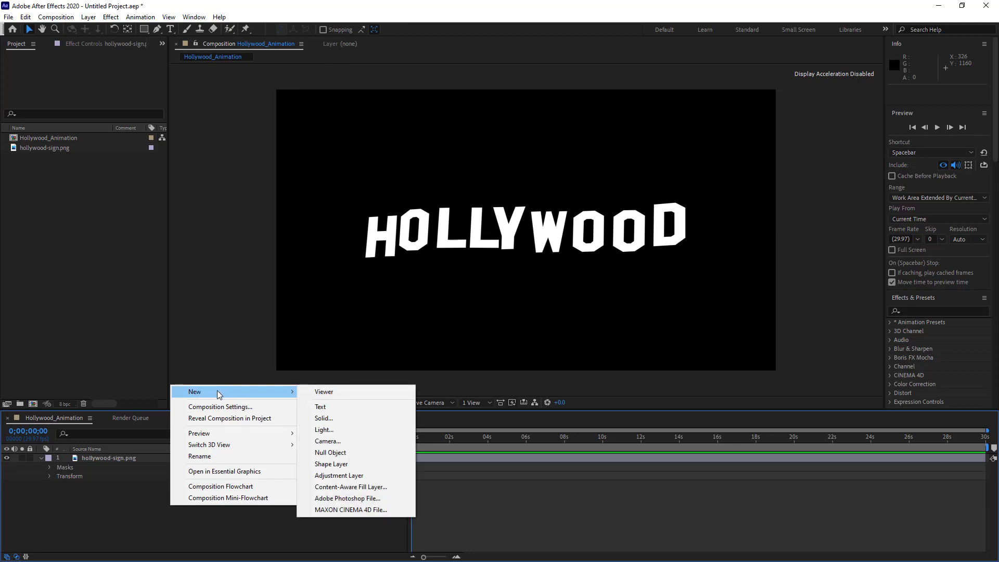
left_click(330, 422)
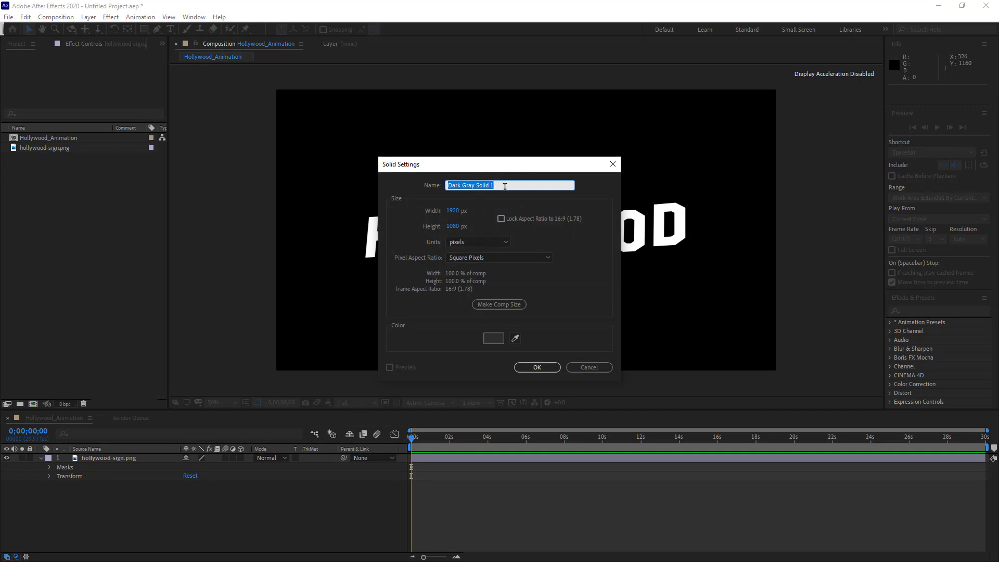
type("Saber")
left_click(538, 367)
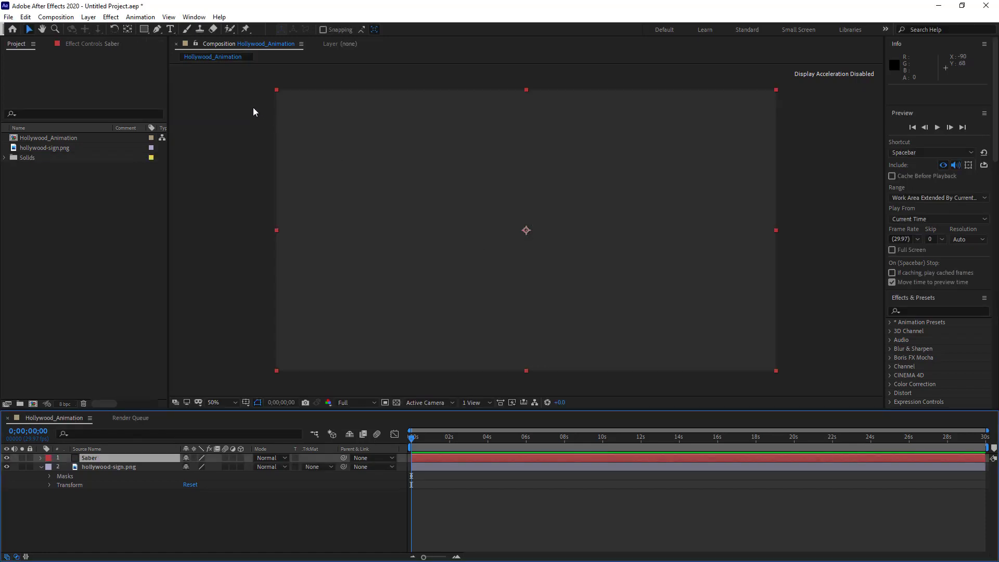
- Search 'saber' in Effects & Presets and apply Video Copilot Saber to the Saber layer
left_click(111, 18)
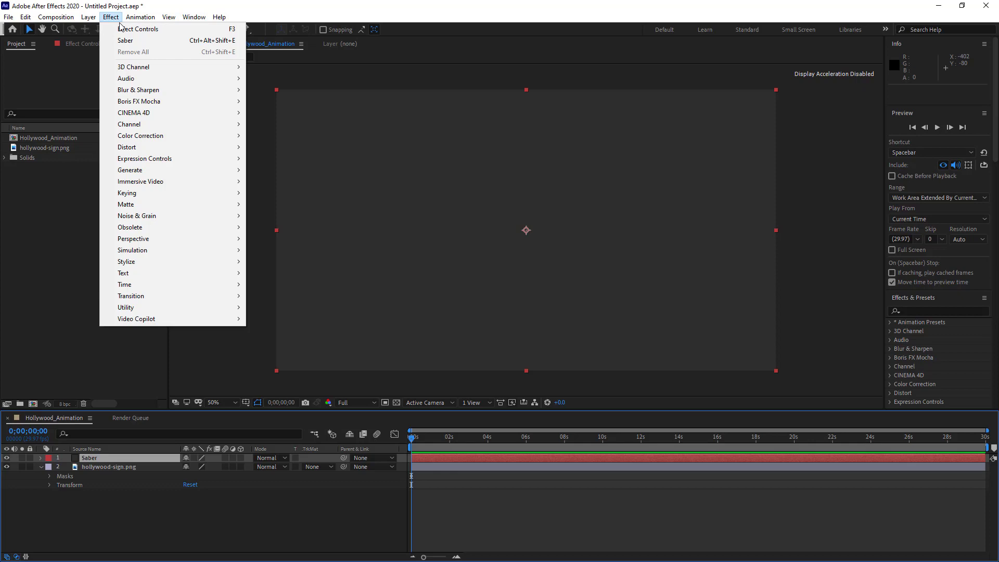
mouse_move(190, 20)
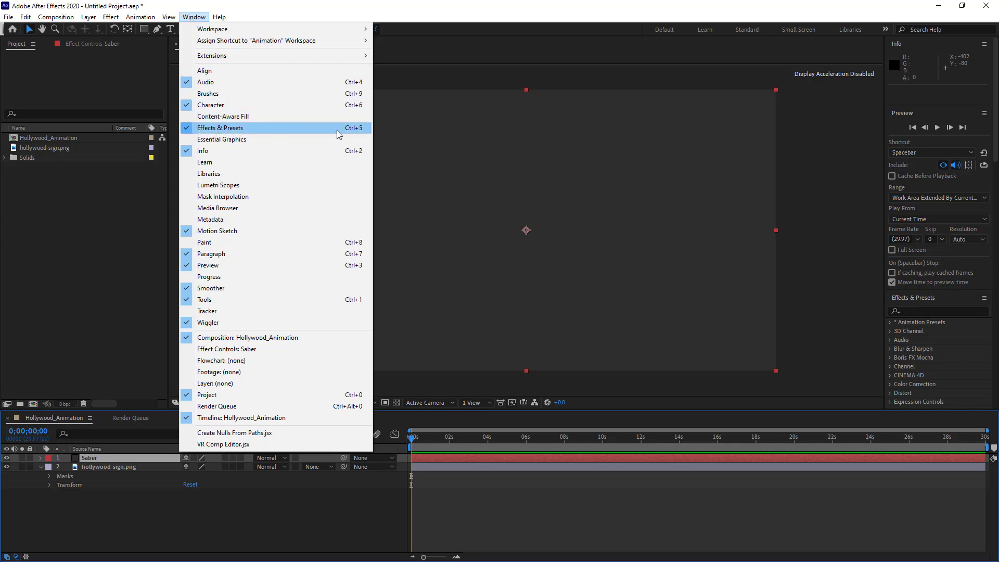
left_click(842, 223)
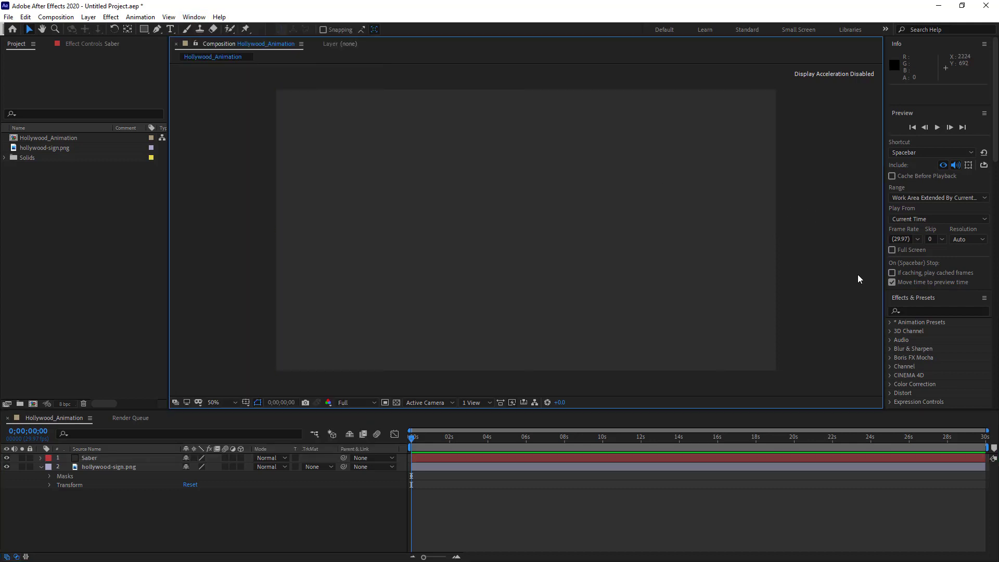
left_click(913, 310)
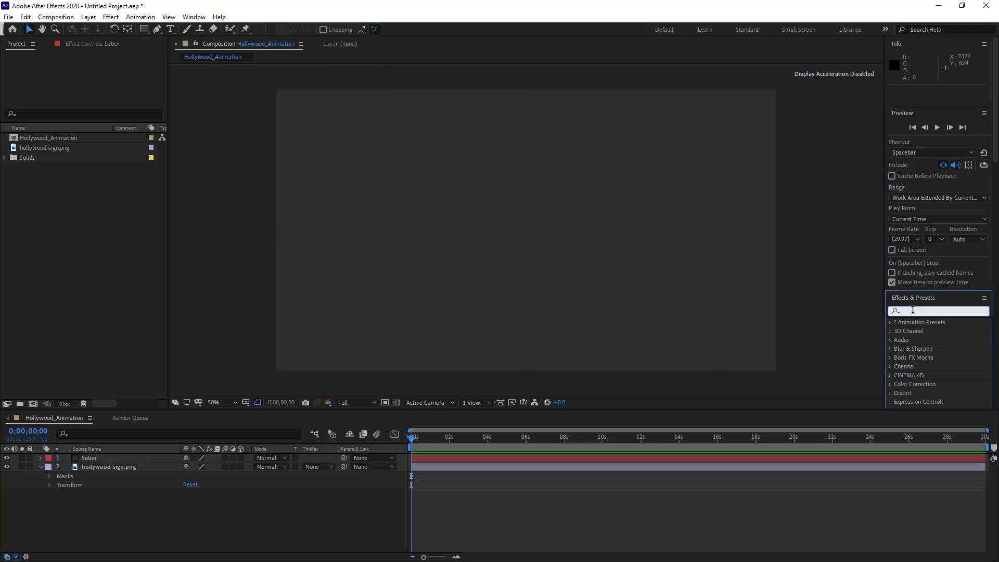
type("saber")
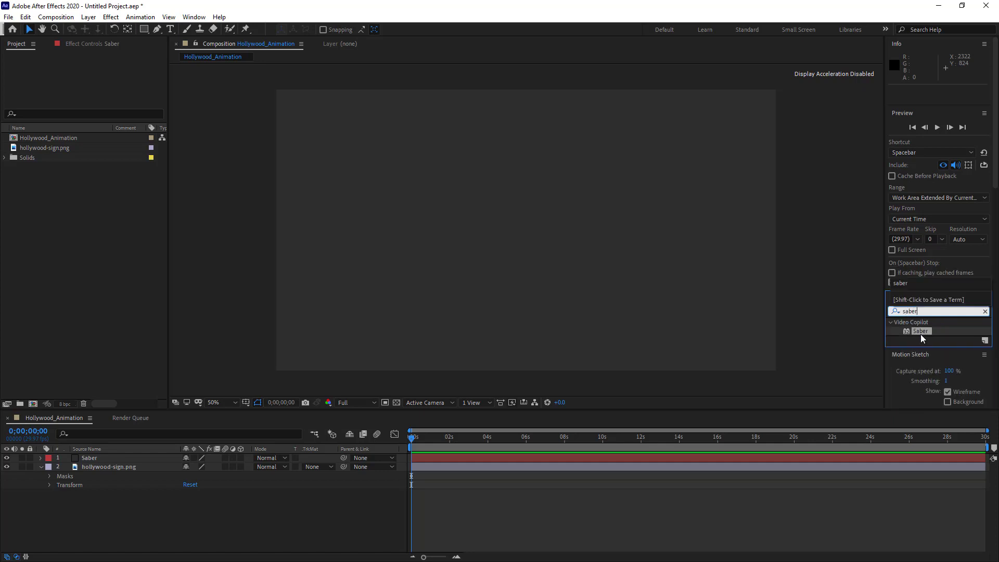
left_click(920, 333)
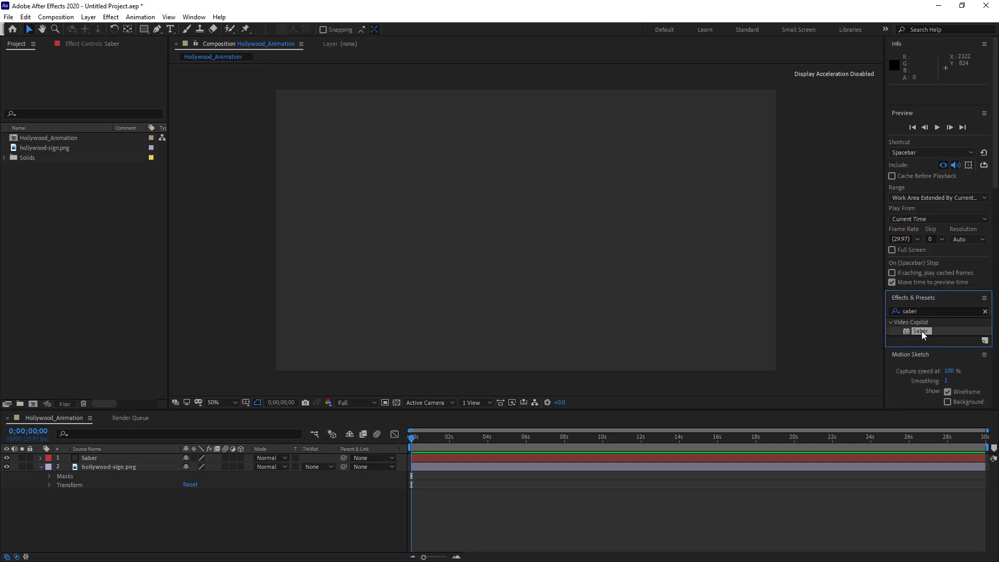
left_click_drag(922, 331, 511, 221)
left_click(511, 217)
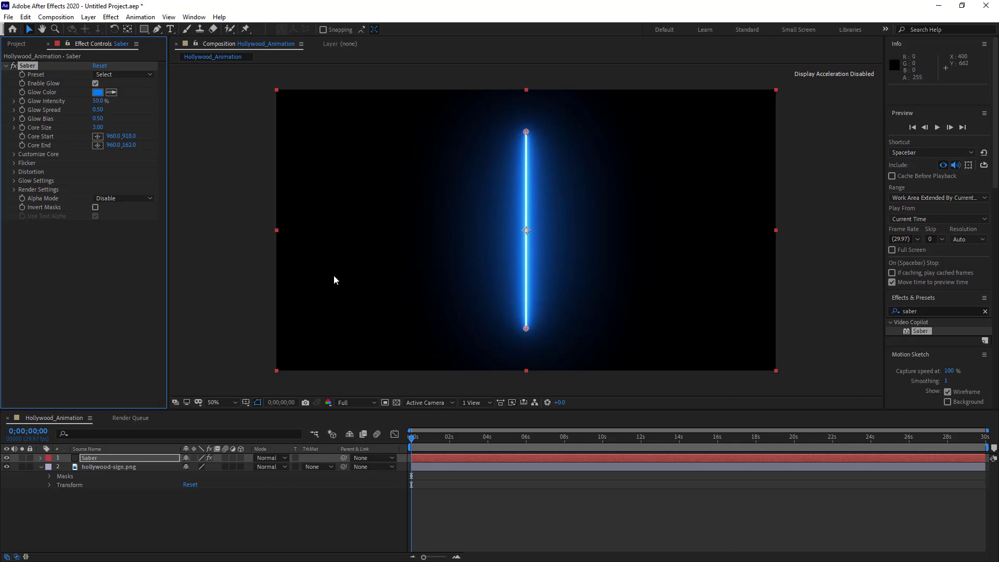
- Review the sign layer's masks and hide the hollywood-sign.png layer
left_click(103, 468)
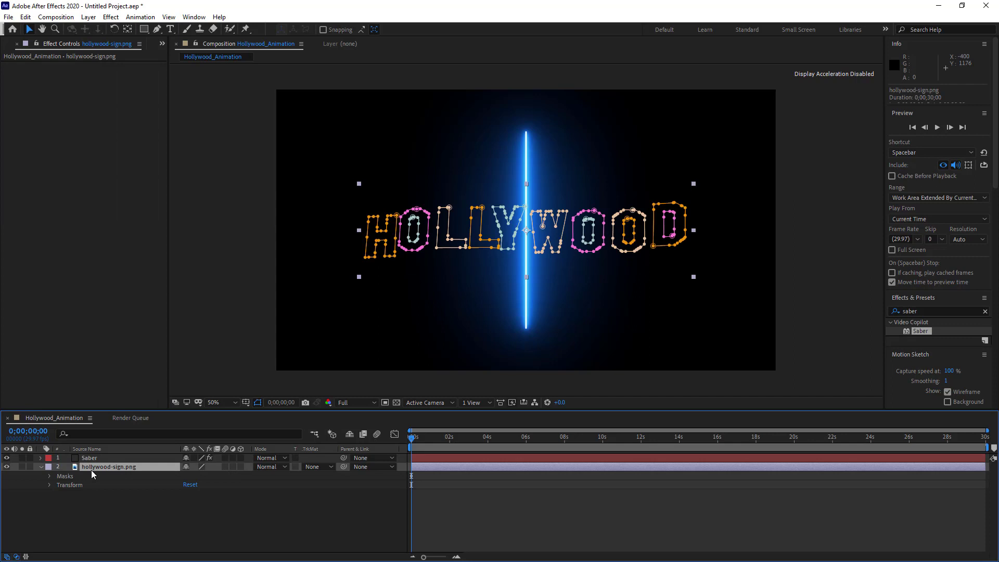
left_click(70, 476)
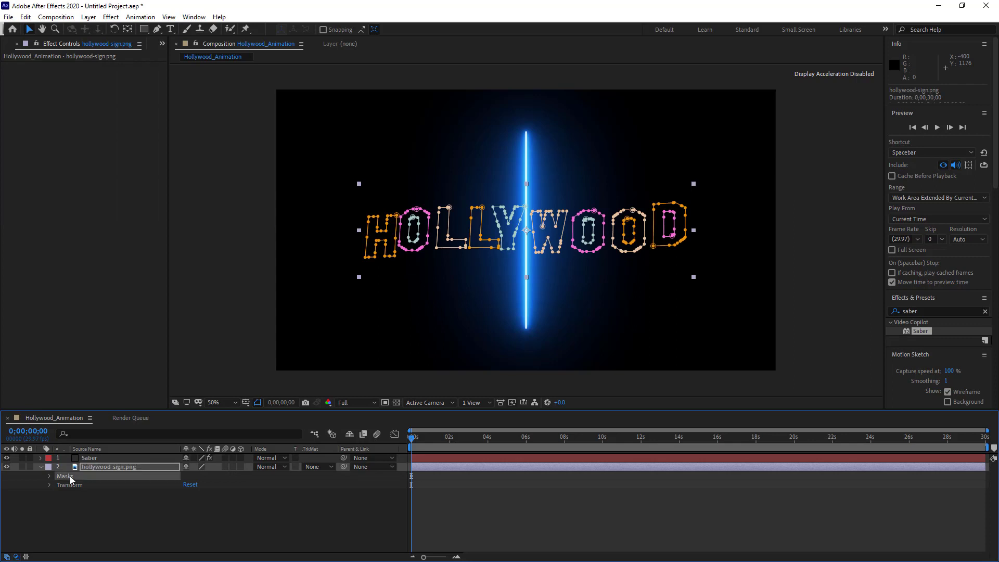
left_click(49, 476)
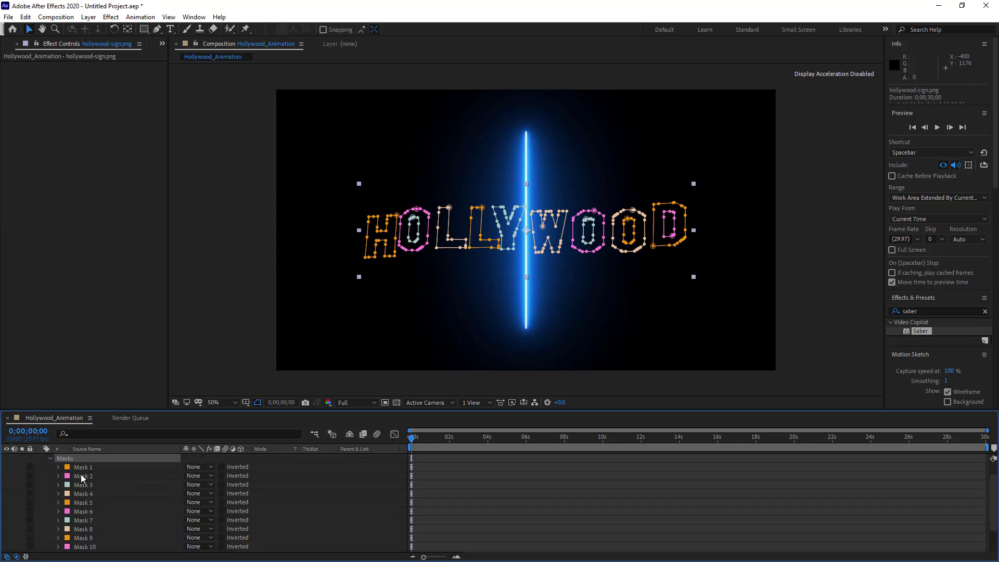
left_click_drag(219, 410, 232, 337)
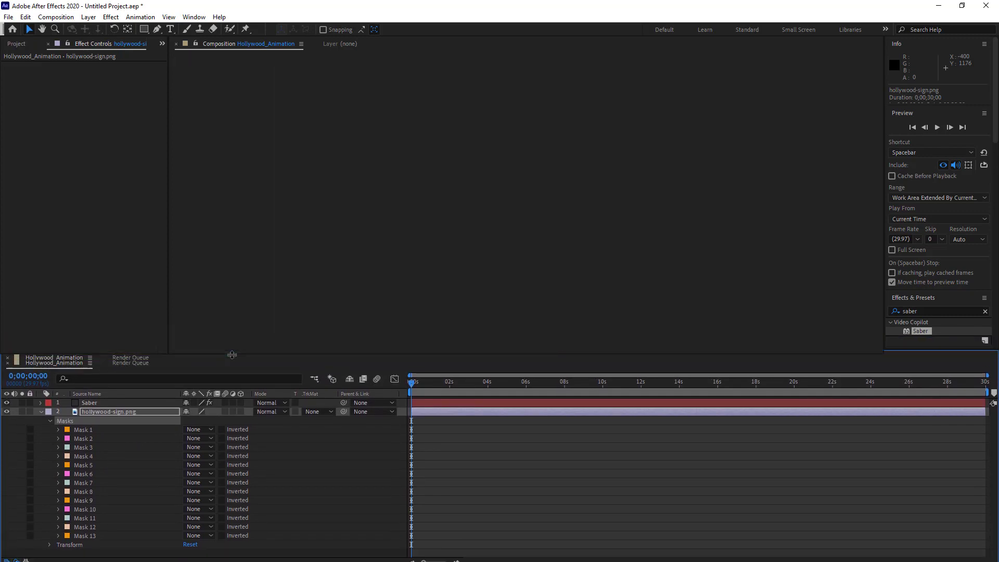
left_click_drag(232, 336, 232, 355)
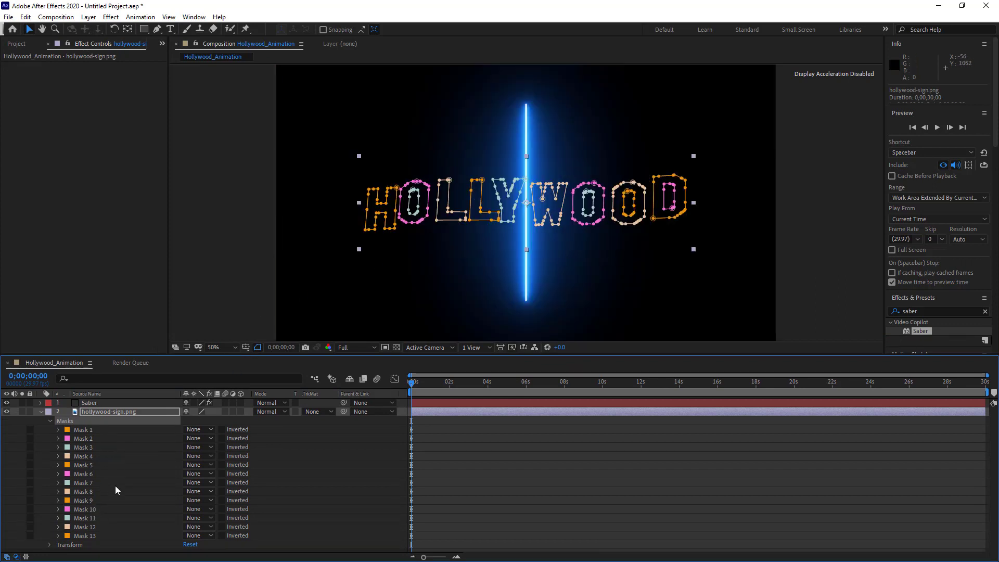
left_click(49, 420)
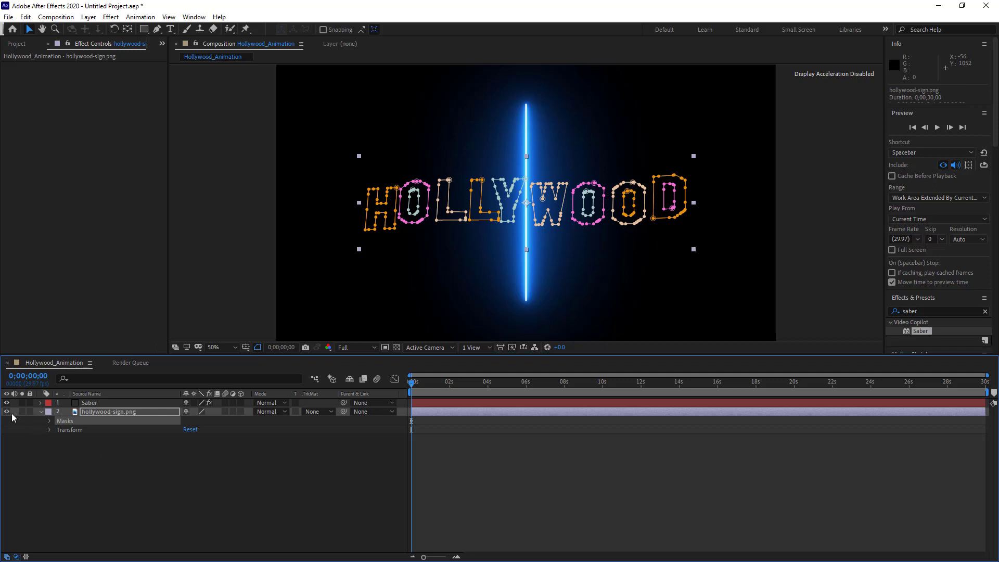
left_click(96, 402)
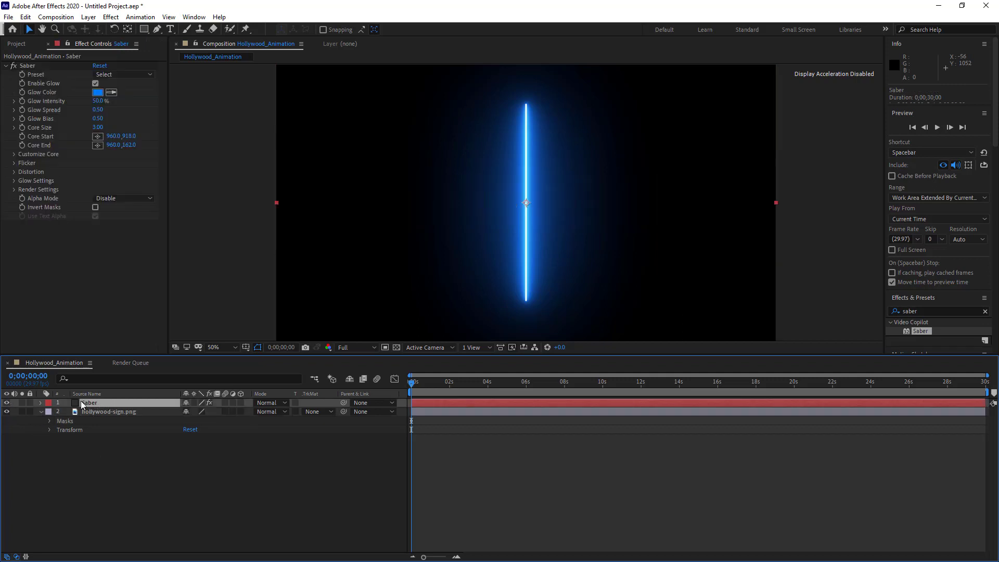
left_click(6, 411)
key("Return")
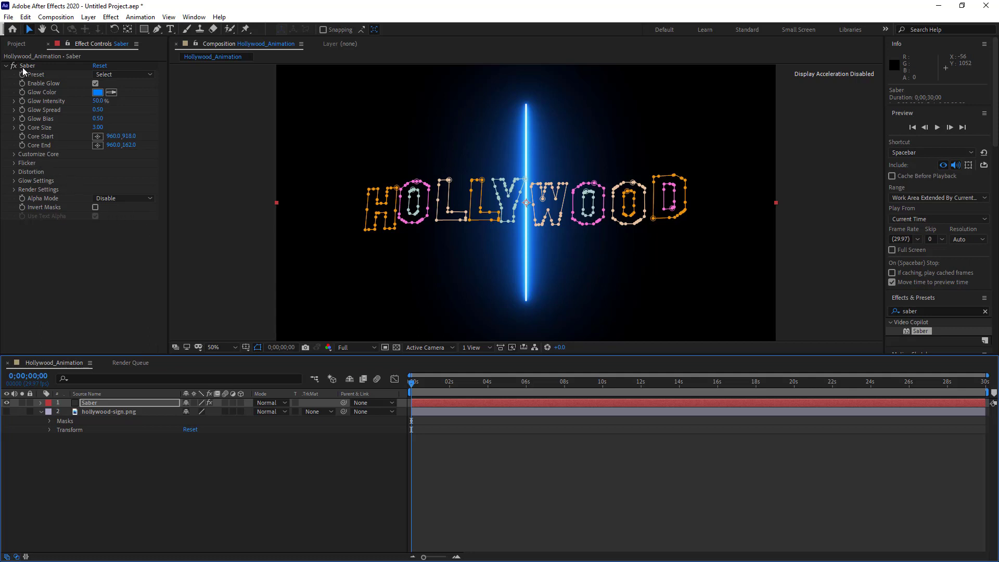
- Set Saber's Core Type to Layer Masks and Glow Intensity to 25%
left_click(14, 154)
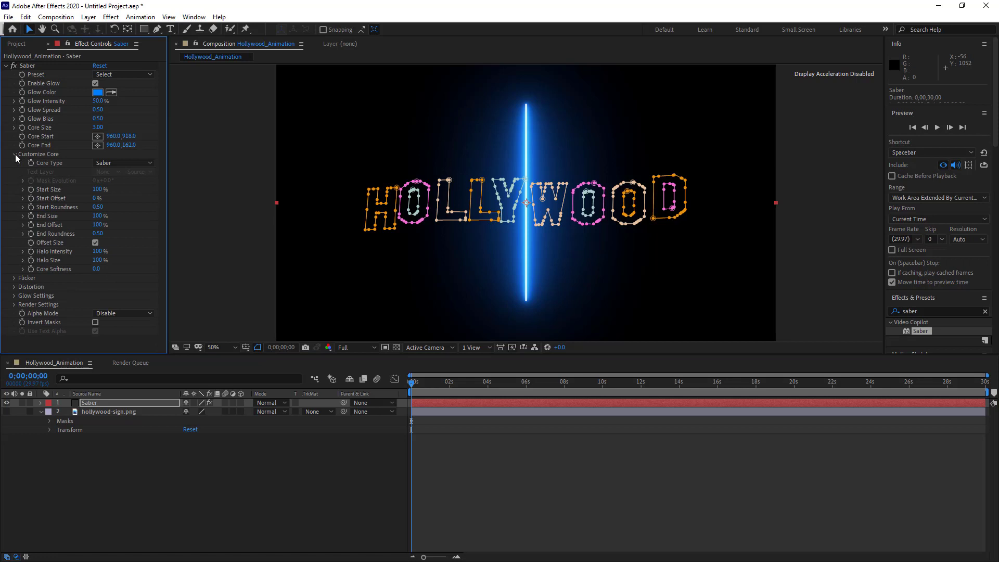
left_click(125, 164)
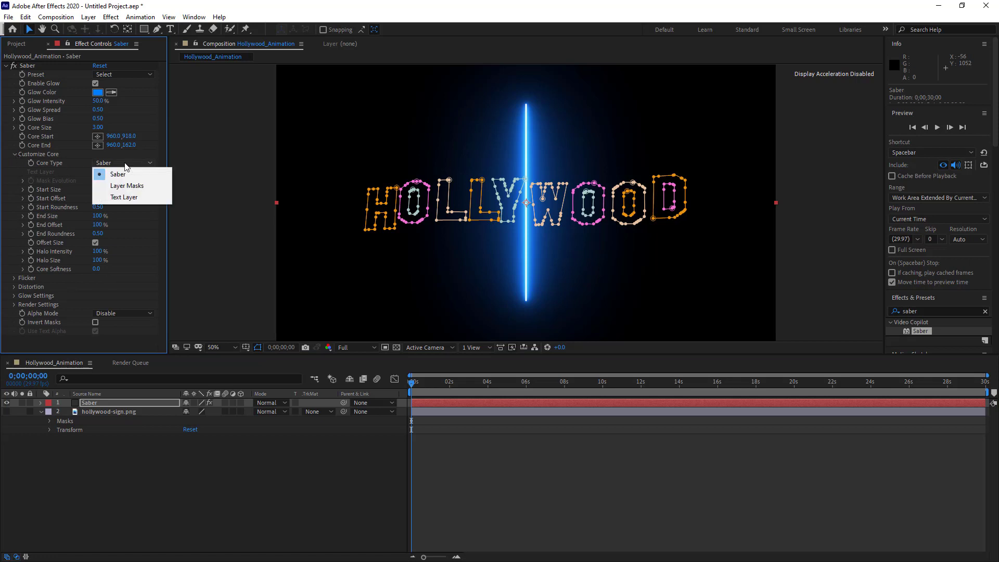
left_click(133, 187)
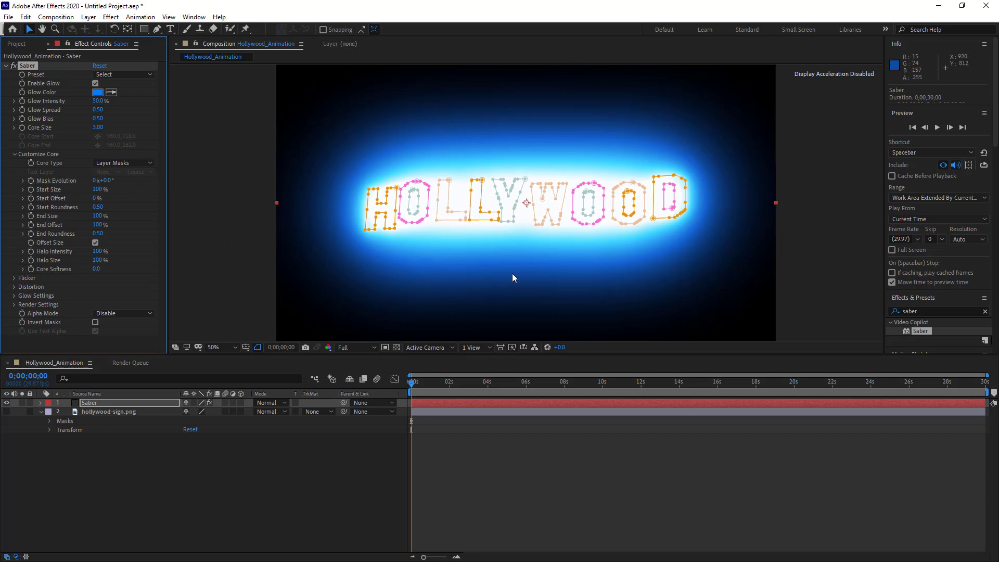
left_click(99, 101)
type("25")
key("Return")
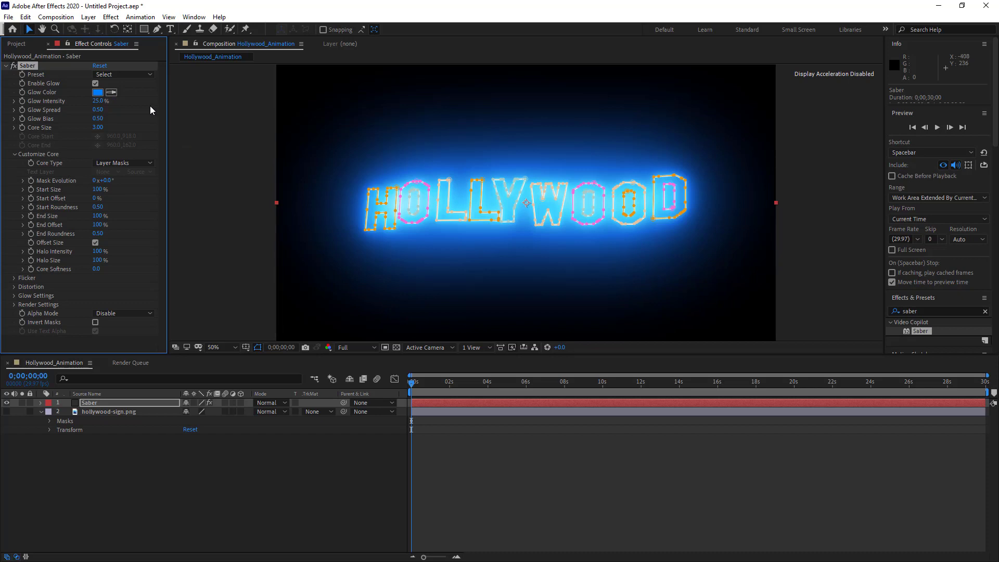
- Try the Electric and Firestorm Saber presets, then settle on Fuel
left_click(143, 74)
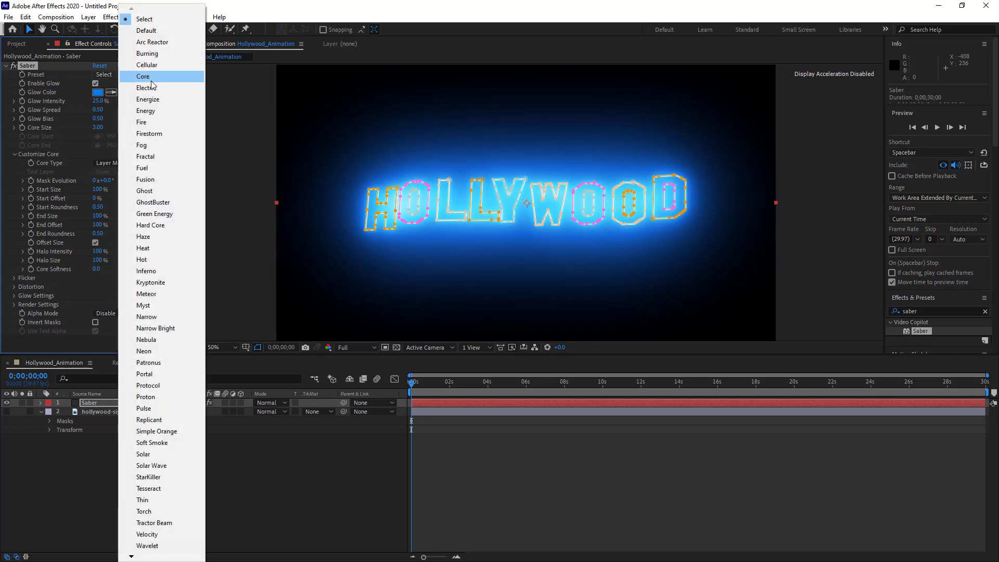
left_click(155, 89)
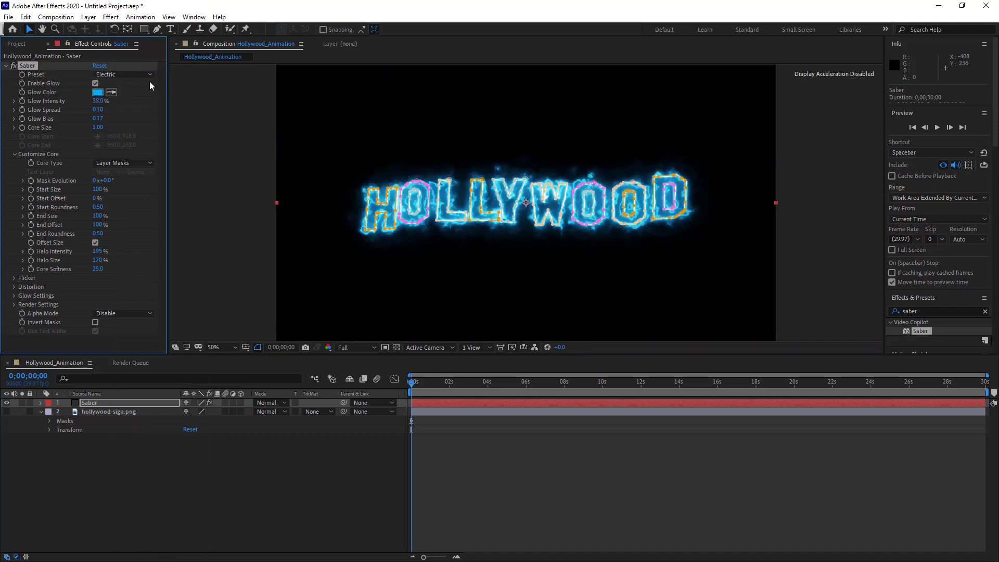
left_click(143, 75)
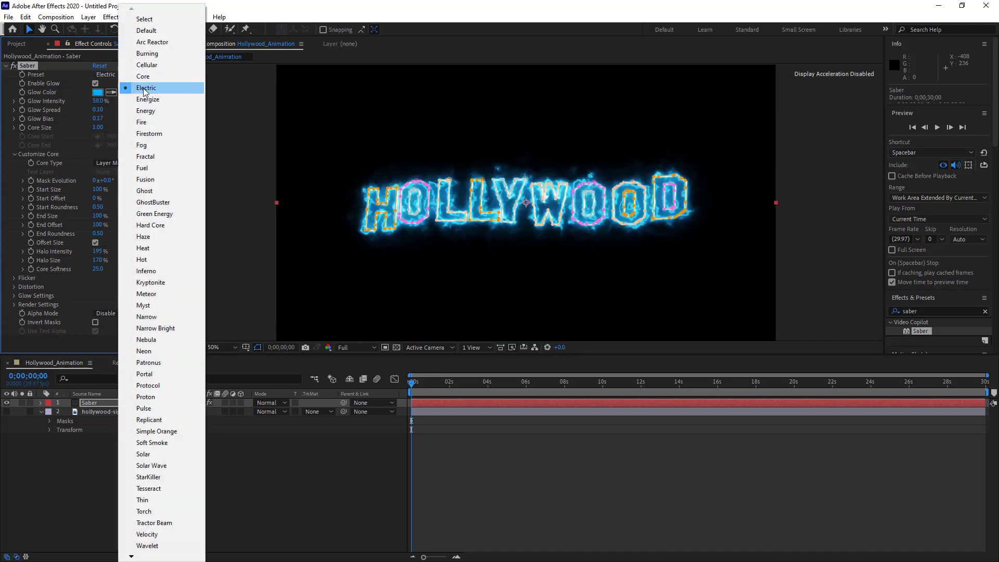
left_click(151, 137)
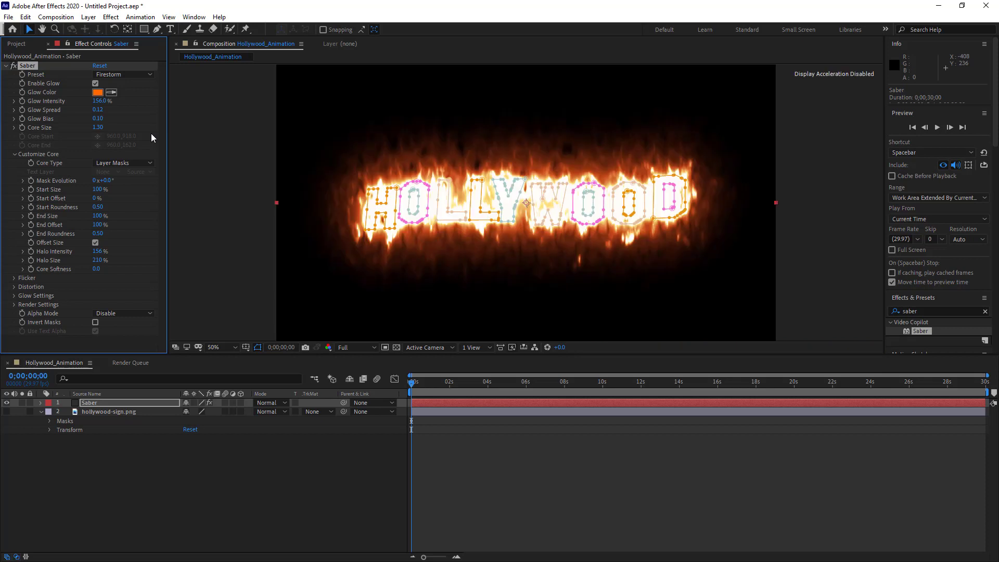
left_click(136, 75)
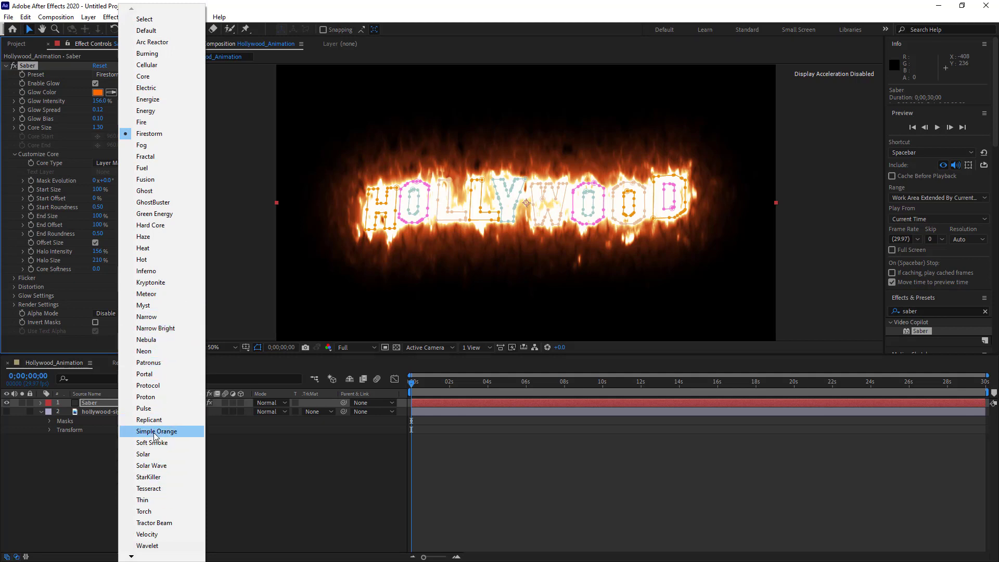
left_click(153, 172)
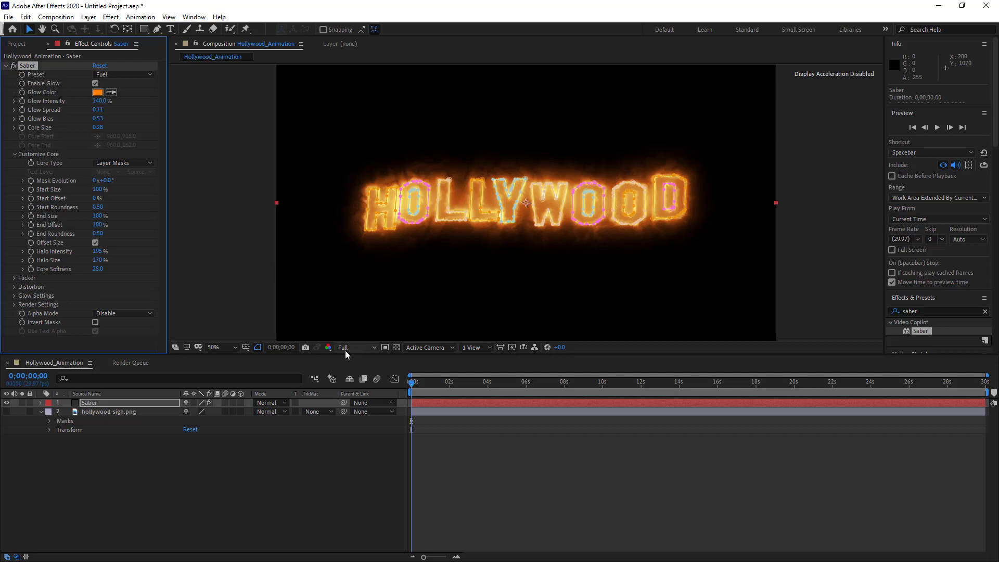
- Set the viewer's preview resolution to Half
left_click(368, 348)
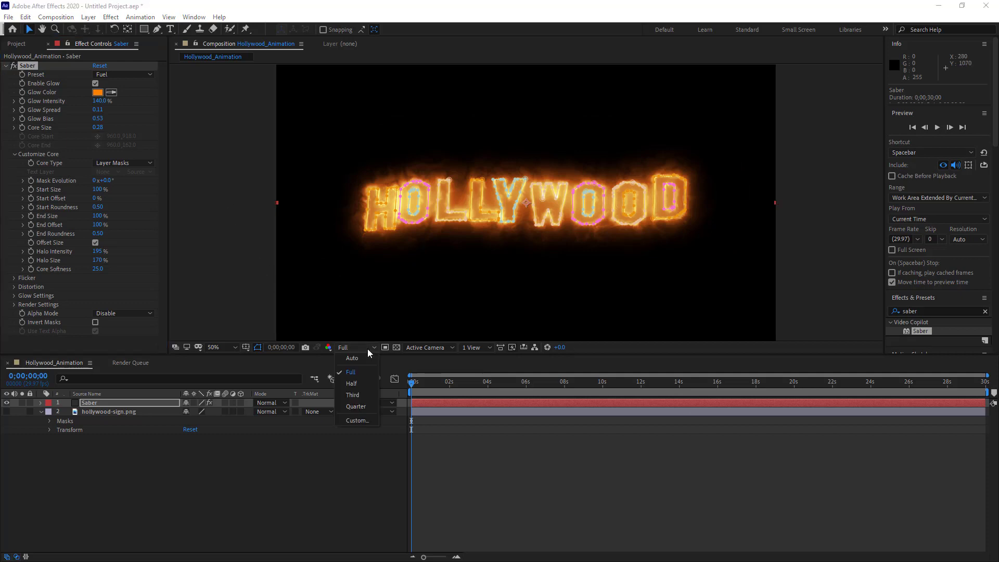
left_click(362, 385)
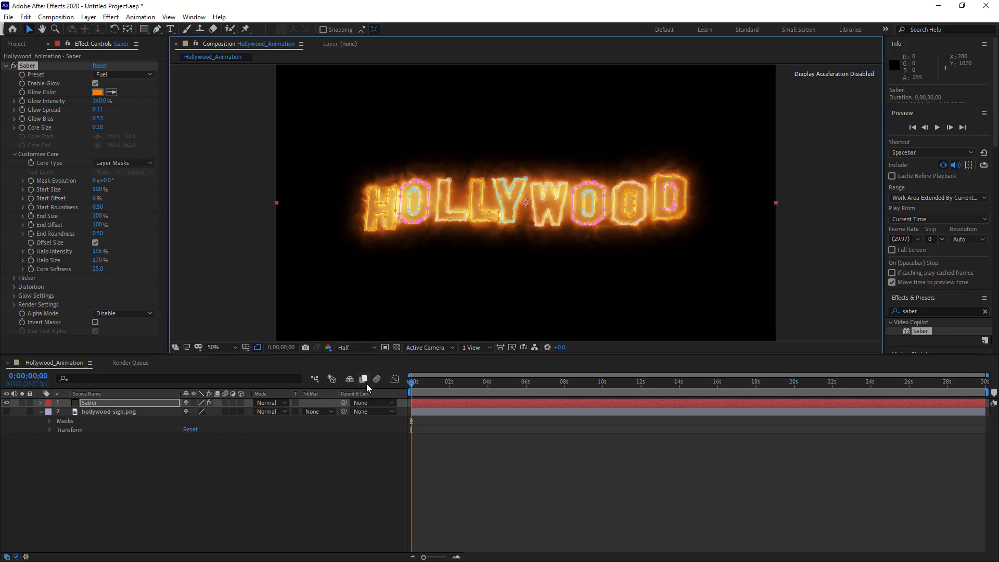
left_click(448, 283)
- Save the project as hollywood-sign.aep in the After Effects folder
left_click(15, 19)
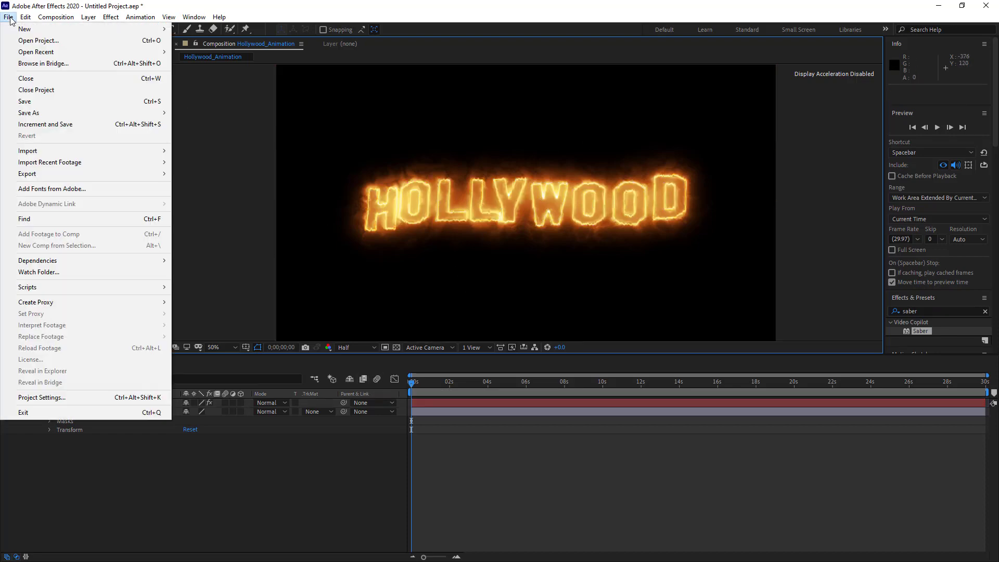
left_click(55, 103)
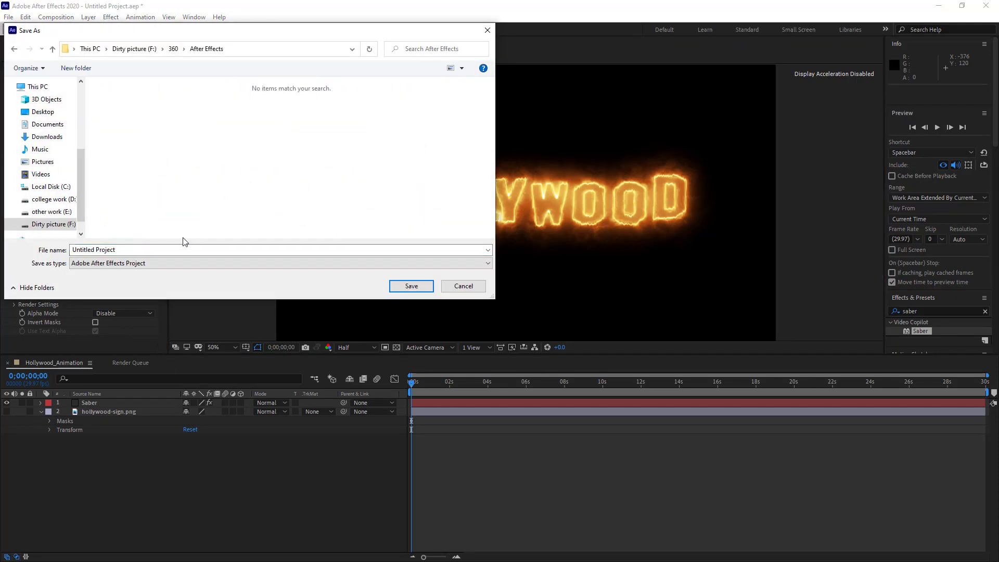
left_click(171, 248)
type("H")
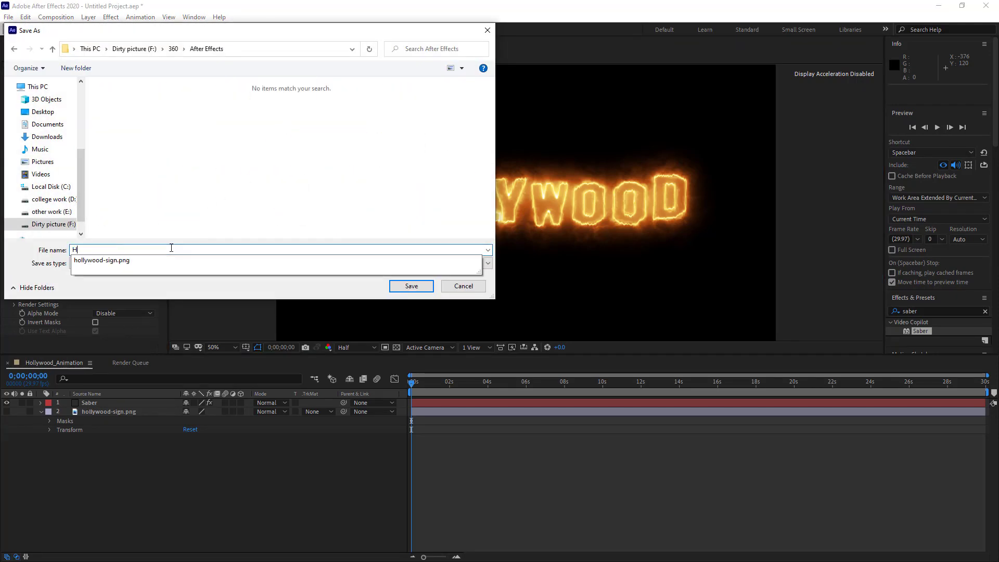
type("oll")
key("Down")
key("BackSpace")
key("BackSpace")
key("BackSpace")
key("BackSpace")
left_click(158, 286)
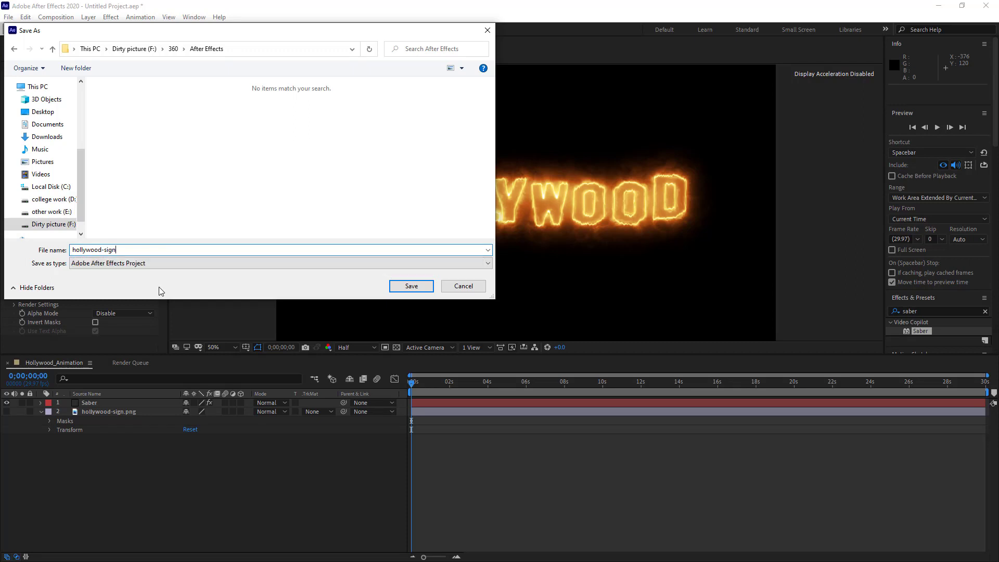
left_click(411, 286)
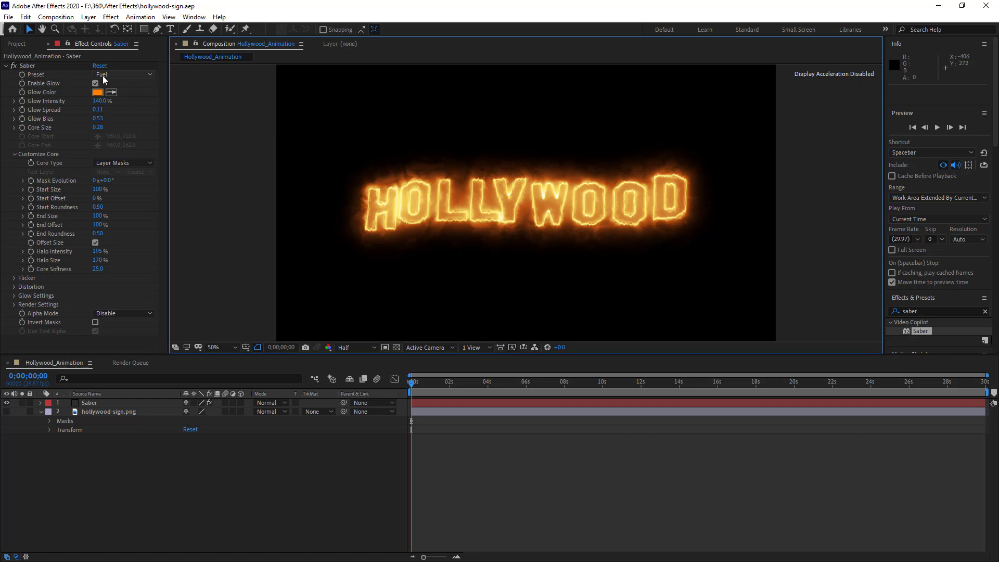
- Switch Saber to the Portal preset and scrub the timeline to check the blue glow
left_click(126, 76)
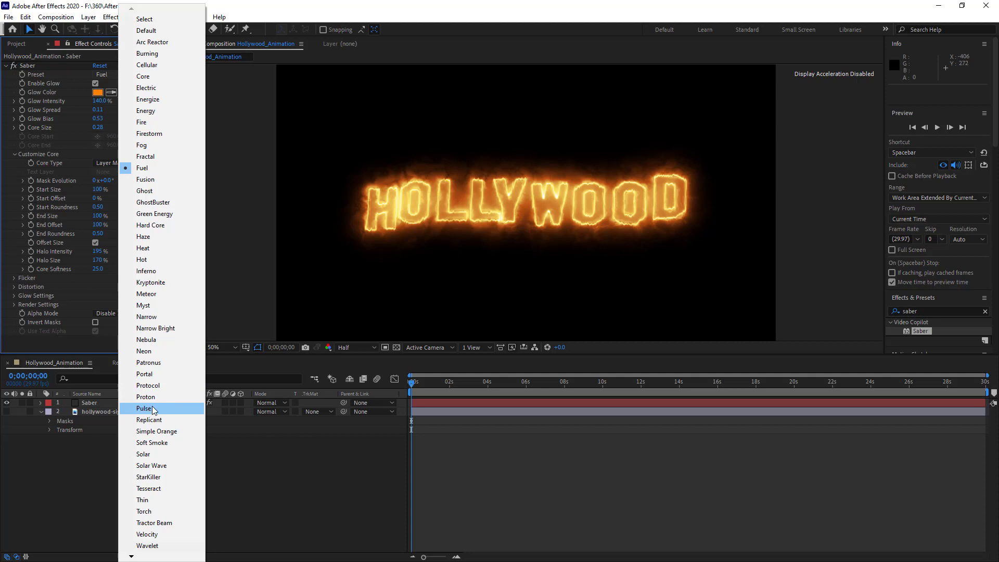
left_click(155, 375)
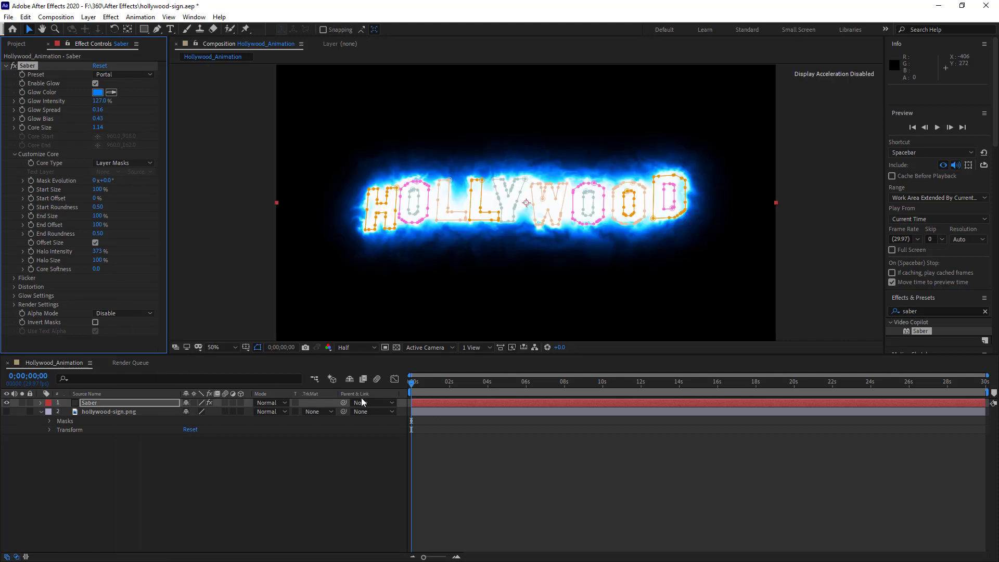
left_click_drag(421, 387, 479, 388)
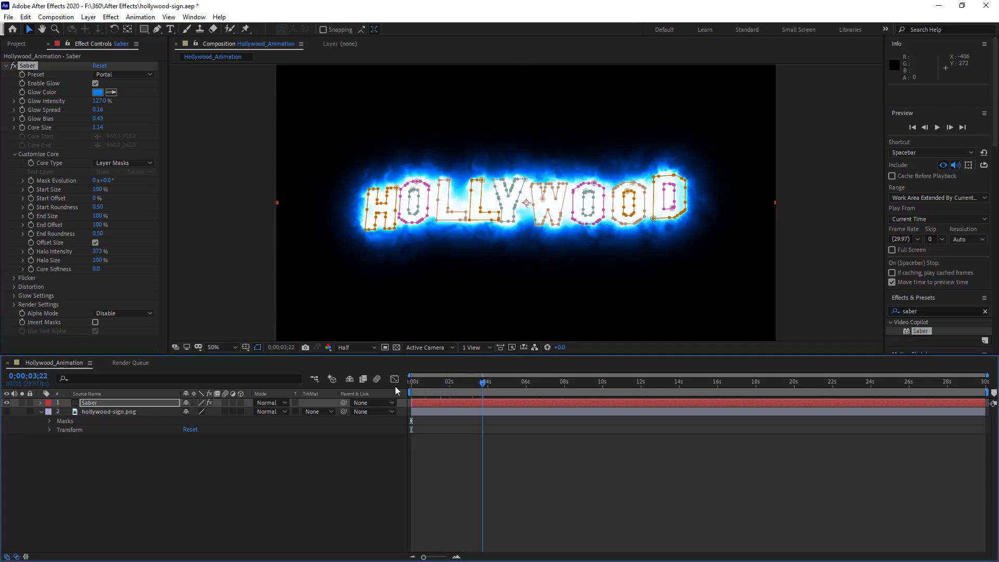
key("Home")
left_click(253, 309)
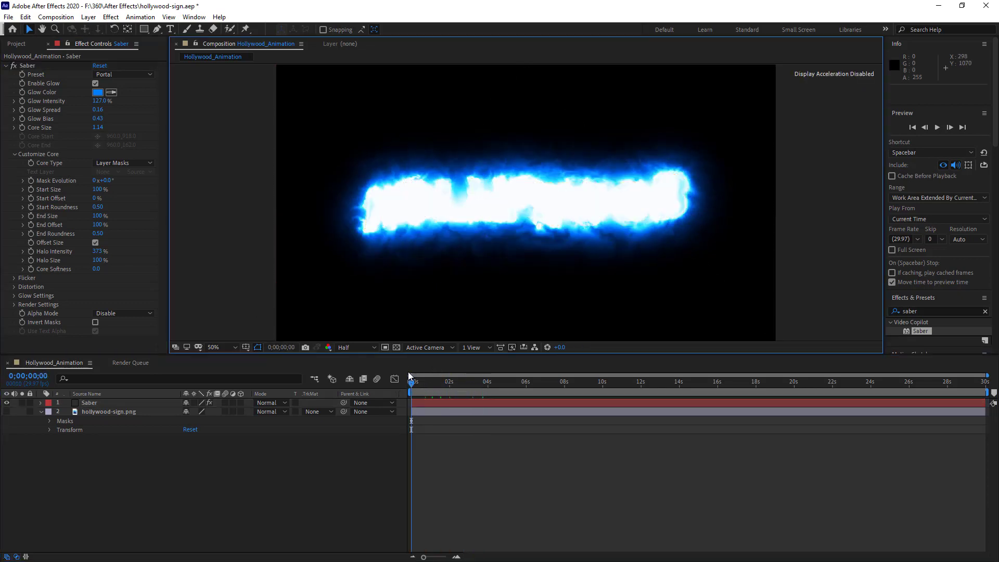
mouse_move(416, 388)
left_mouse_down()
mouse_move(493, 388)
mouse_move(407, 390)
left_mouse_up()
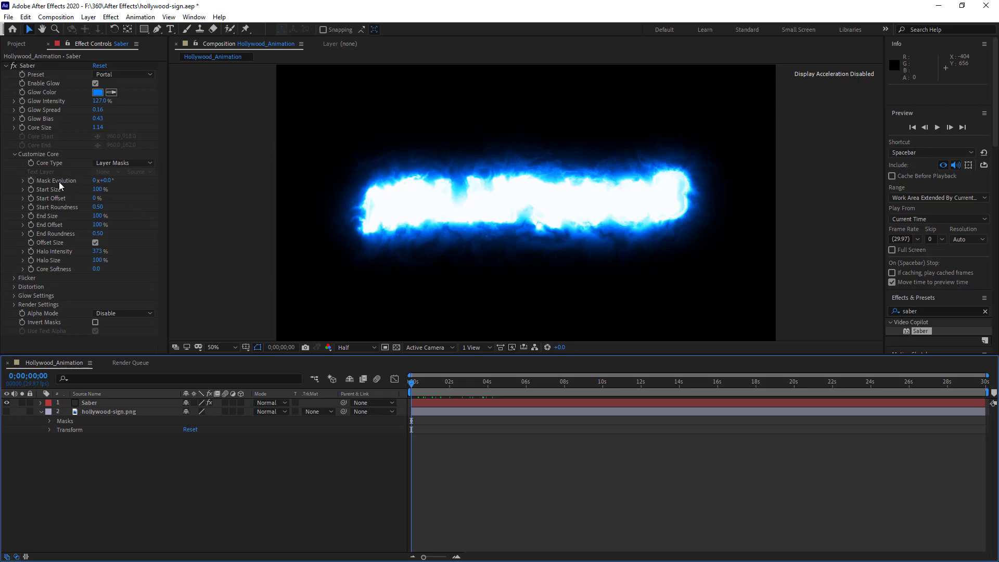
- Set Saber's Start Size to 0% and play back the glow
left_click(31, 182)
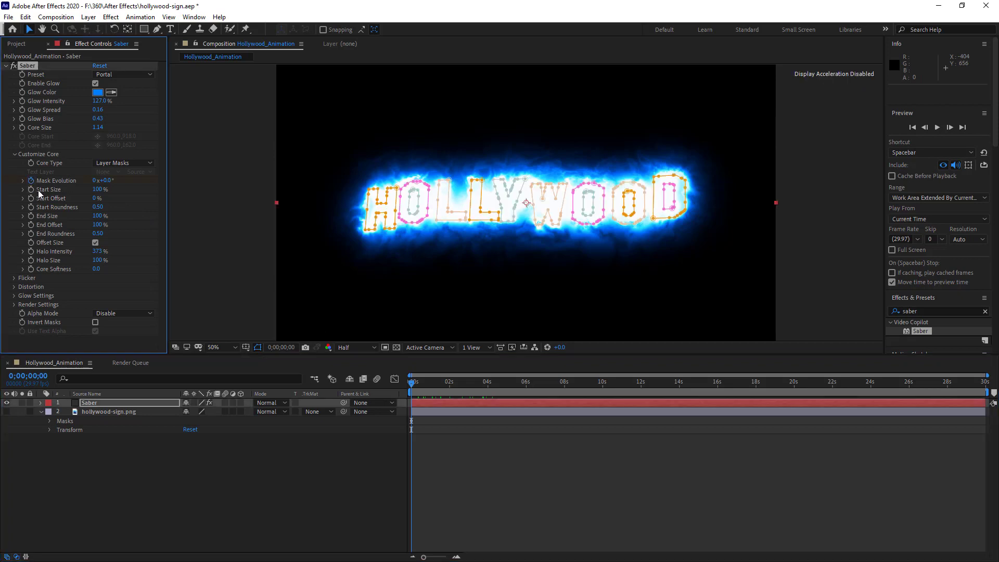
left_click(97, 189)
type("50")
key("Return")
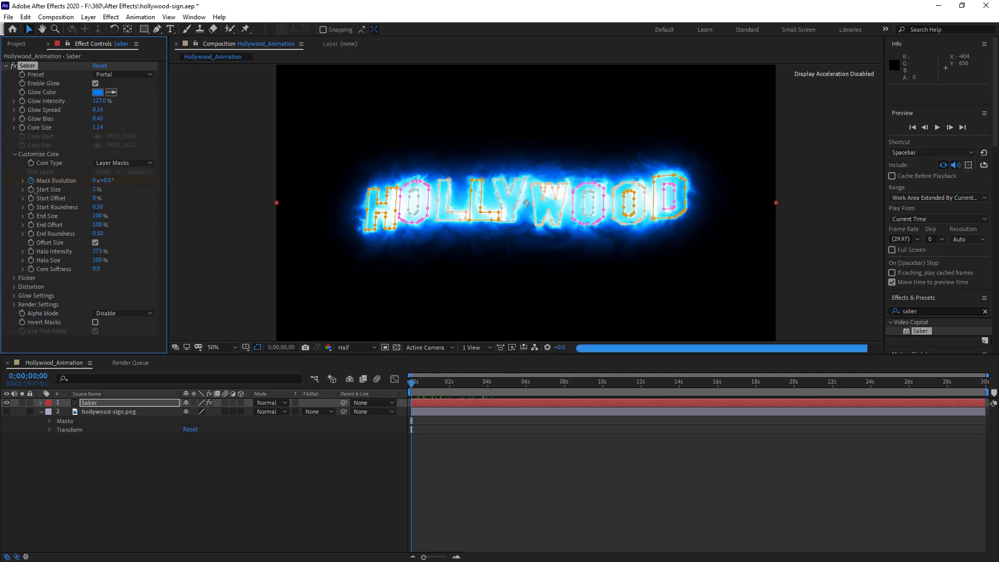
left_click_drag(97, 189, 12, 192)
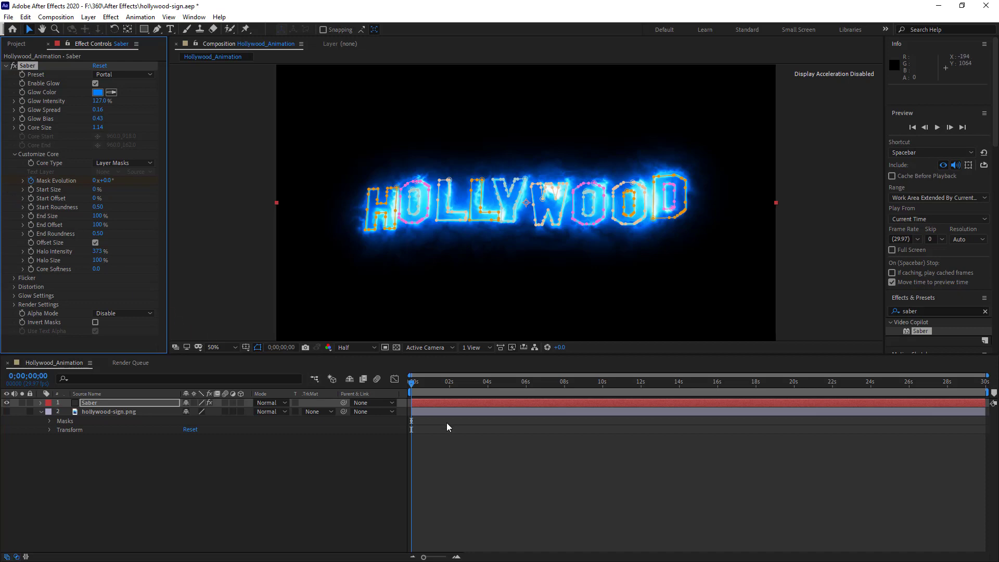
key("space")
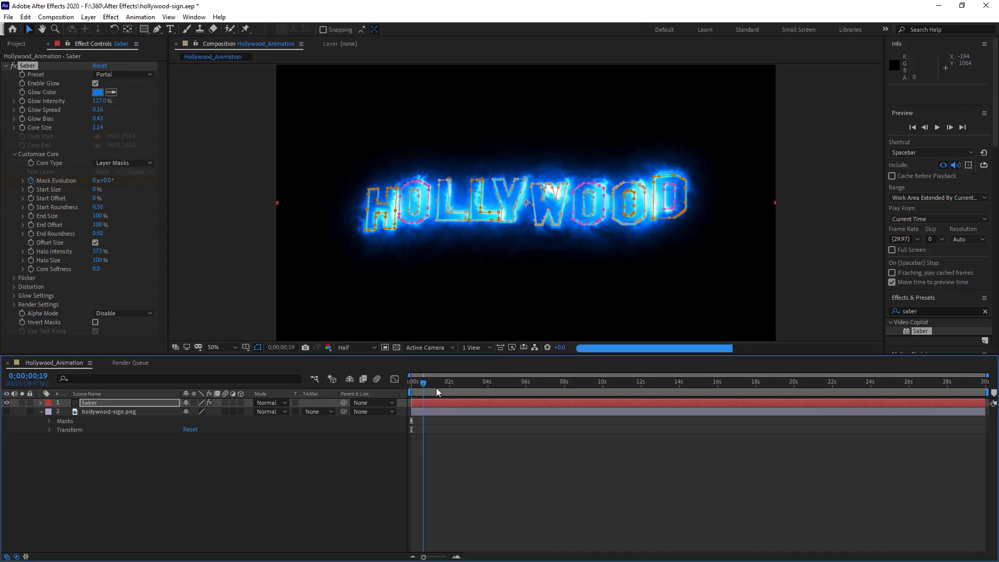
- At 0;00;01;13, set Mask Evolution to 0x+85.1° and Start Offset to 80%
left_click_drag(461, 391, 471, 391)
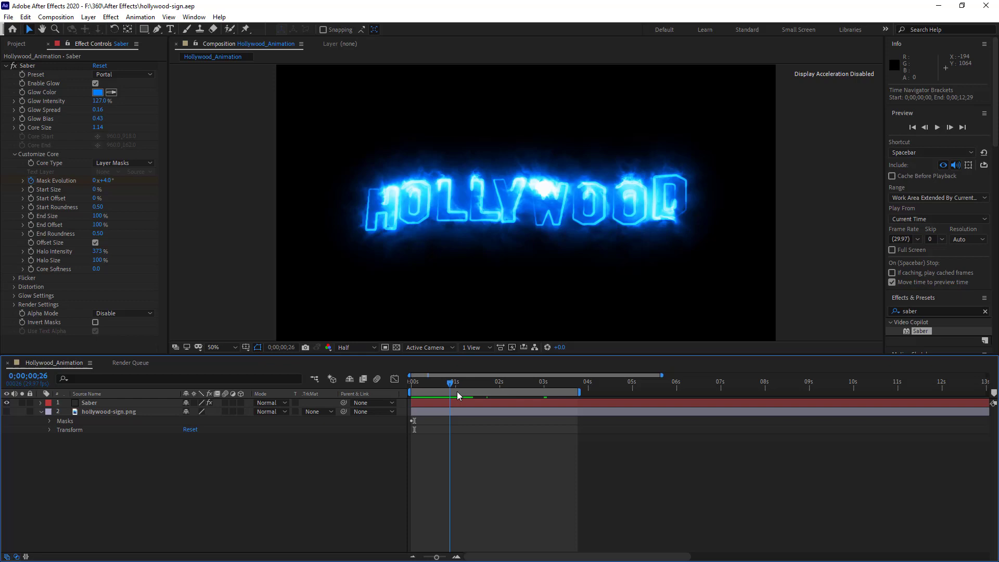
left_click_drag(457, 396, 480, 397)
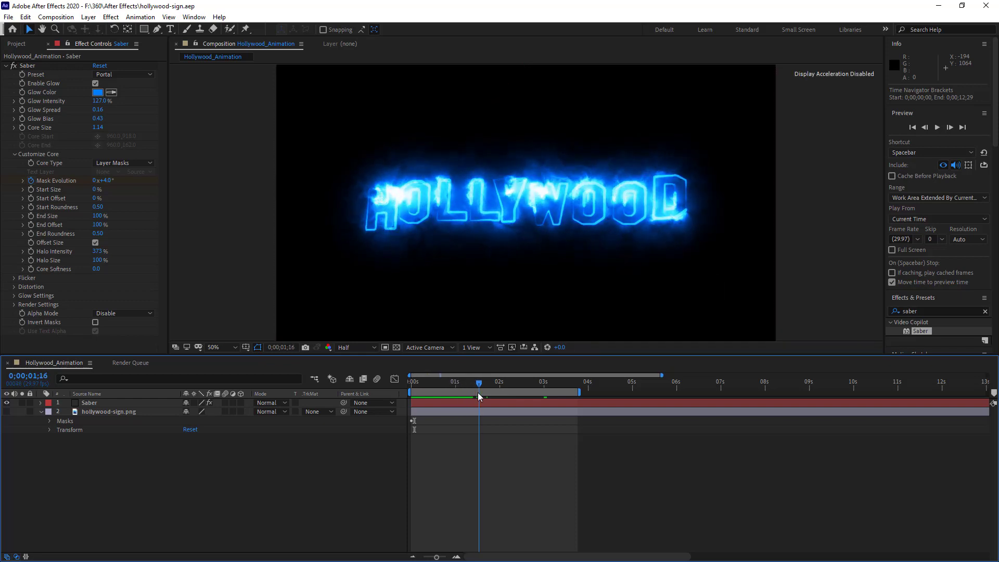
left_click_drag(479, 397, 475, 399)
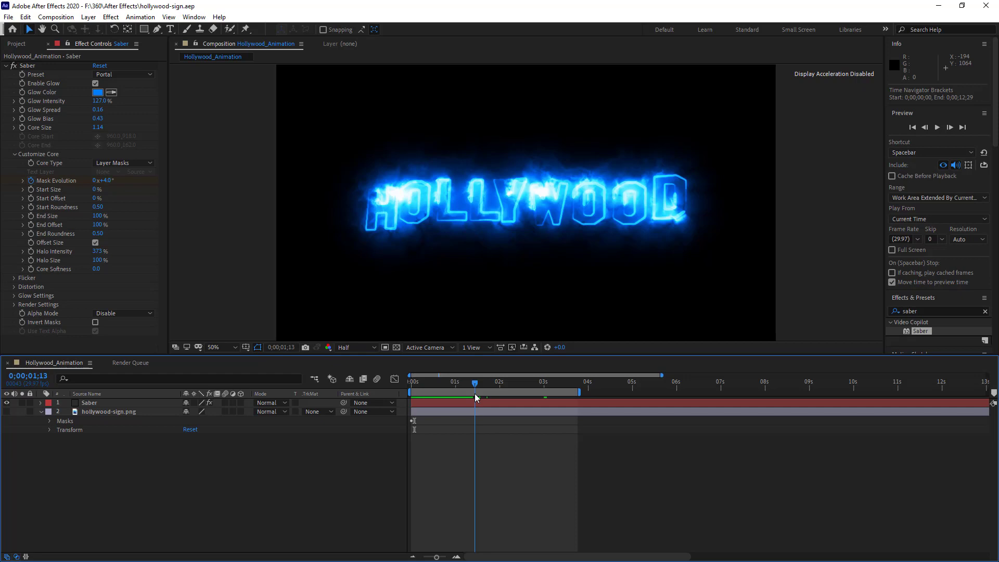
mouse_move(104, 180)
left_mouse_down()
mouse_move(127, 223)
mouse_move(99, 208)
mouse_move(104, 215)
left_mouse_up()
left_click(97, 199)
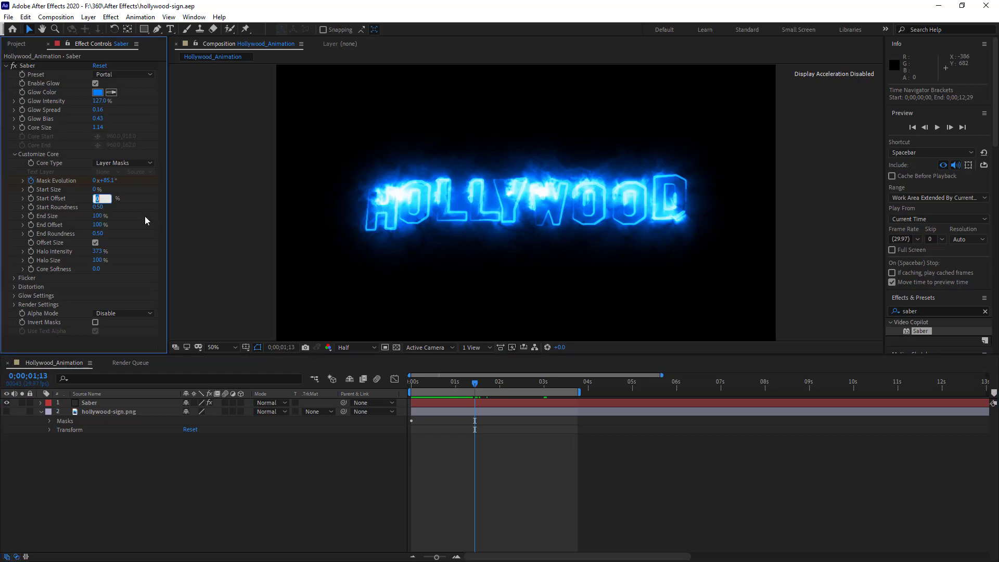
type("80")
key("Return")
key("Return")
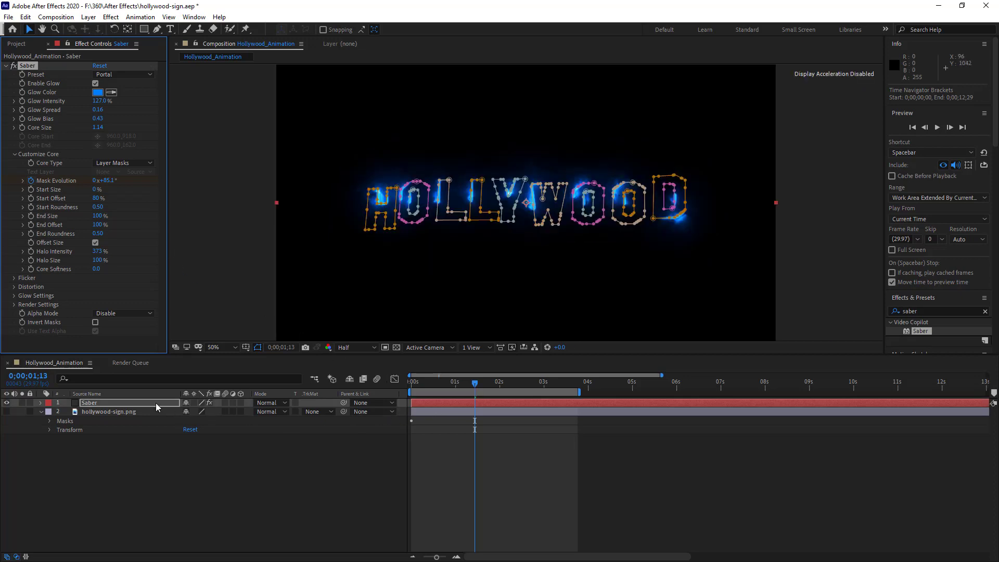
- Set the Saber layer's End Offset to 0%
left_click(42, 412)
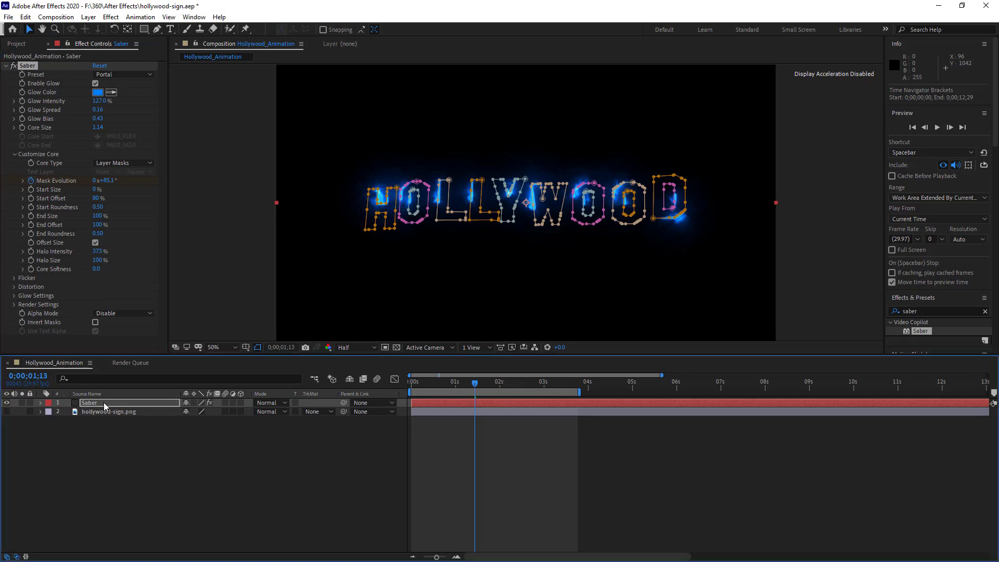
left_click(104, 403)
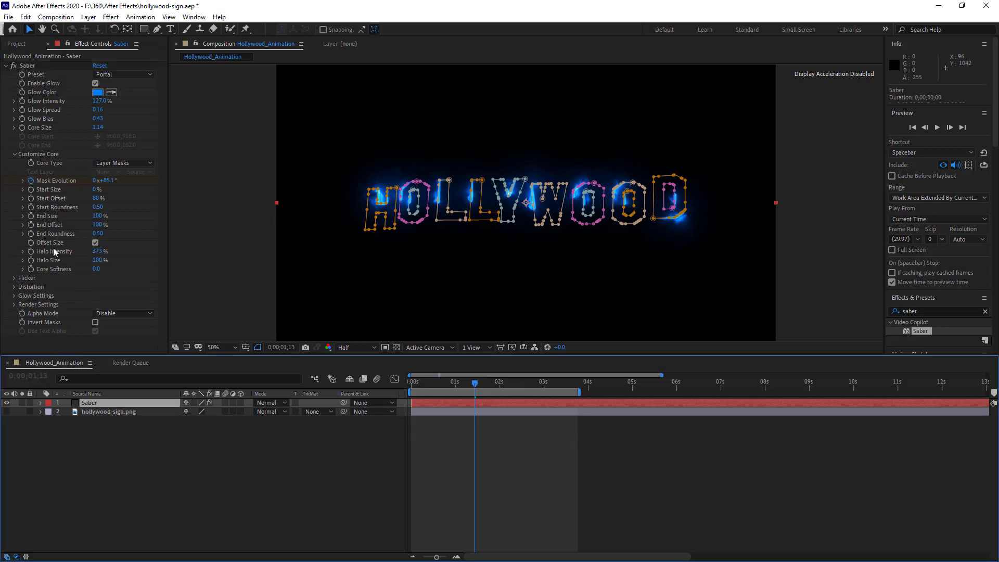
left_click(98, 215)
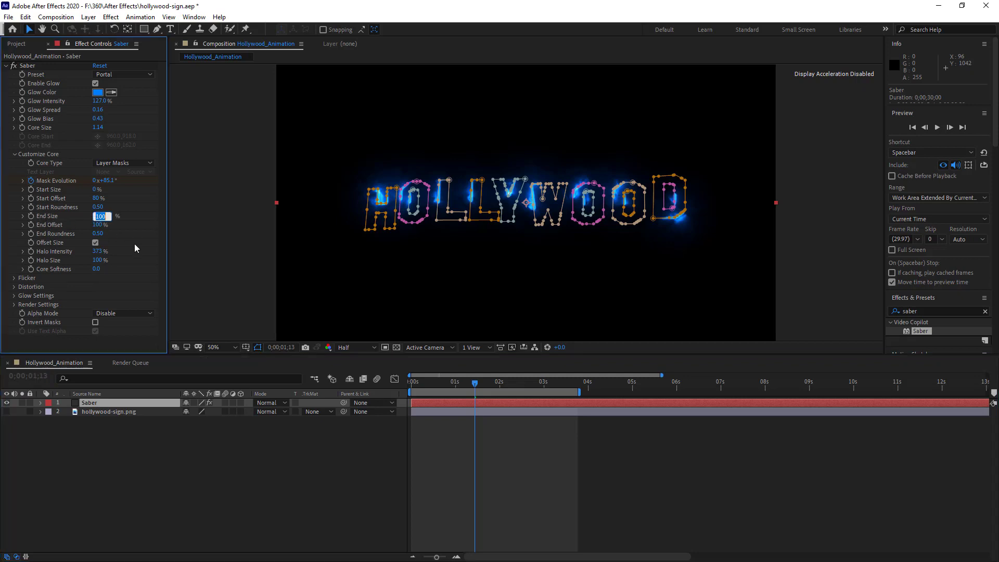
left_click(103, 225)
type("0")
key("Return")
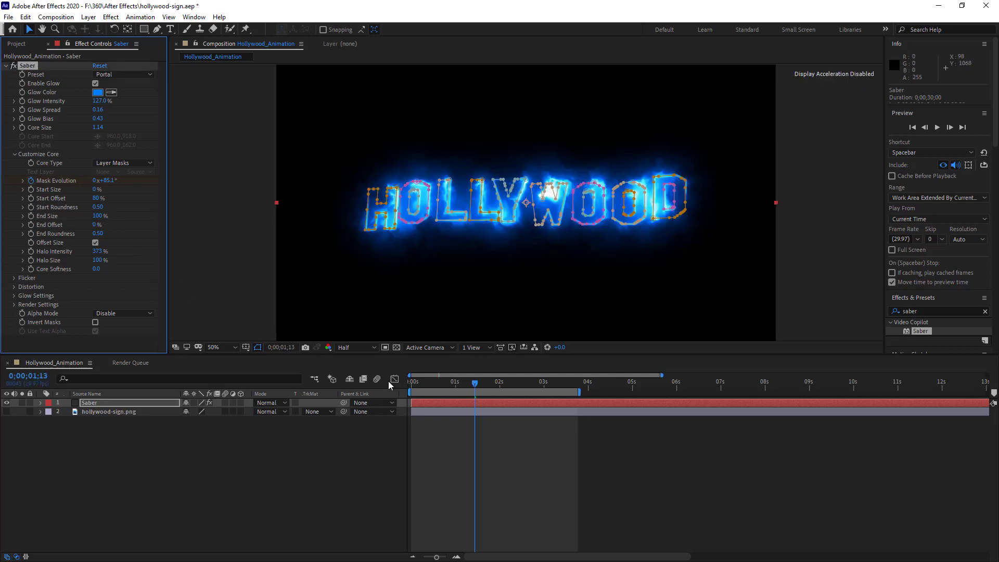
- Keyframe Start Offset at 0% on the first frame and preview the animation
left_click_drag(479, 385, 406, 391)
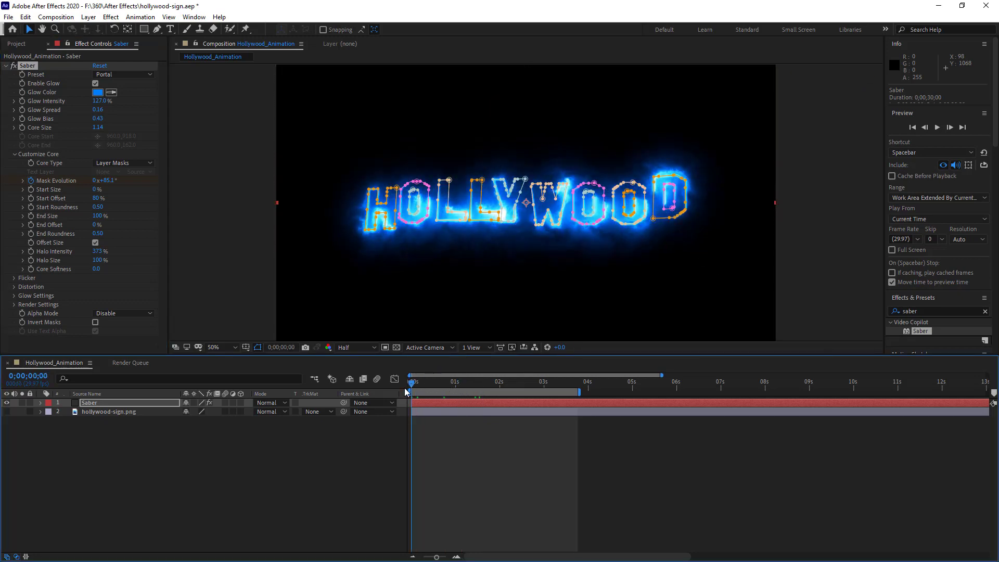
left_click(31, 199)
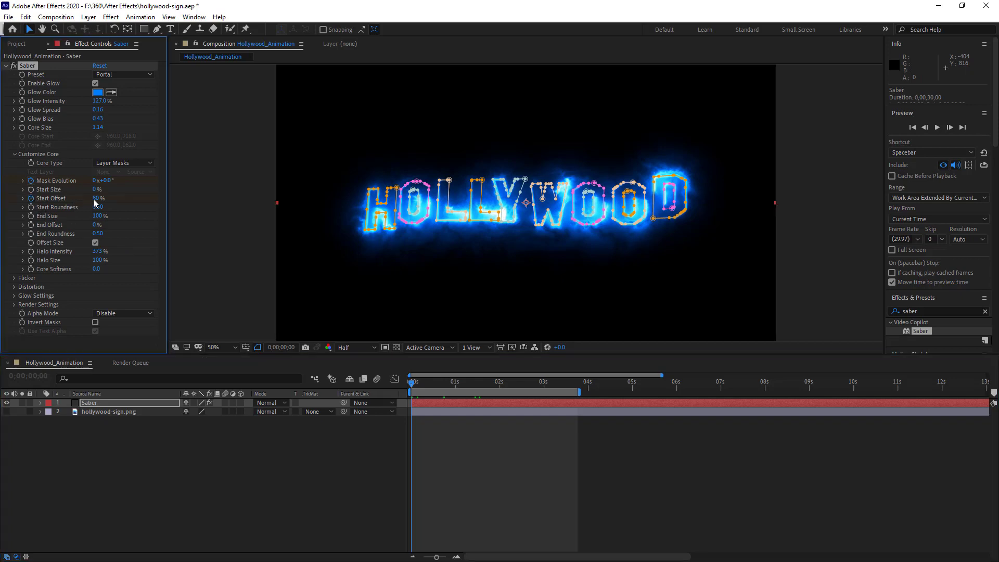
left_click_drag(96, 196, 152, 229)
left_click(600, 483)
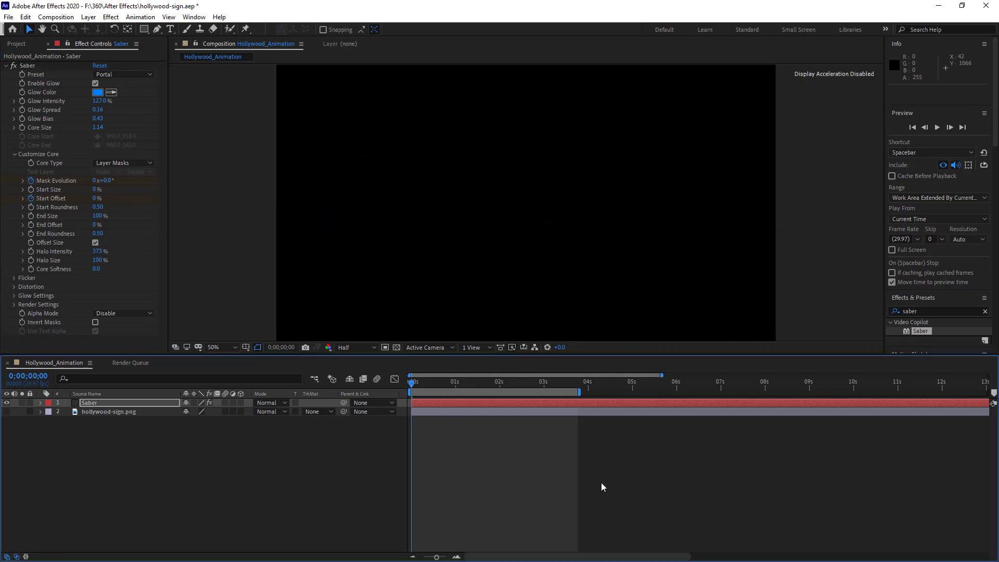
key("space")
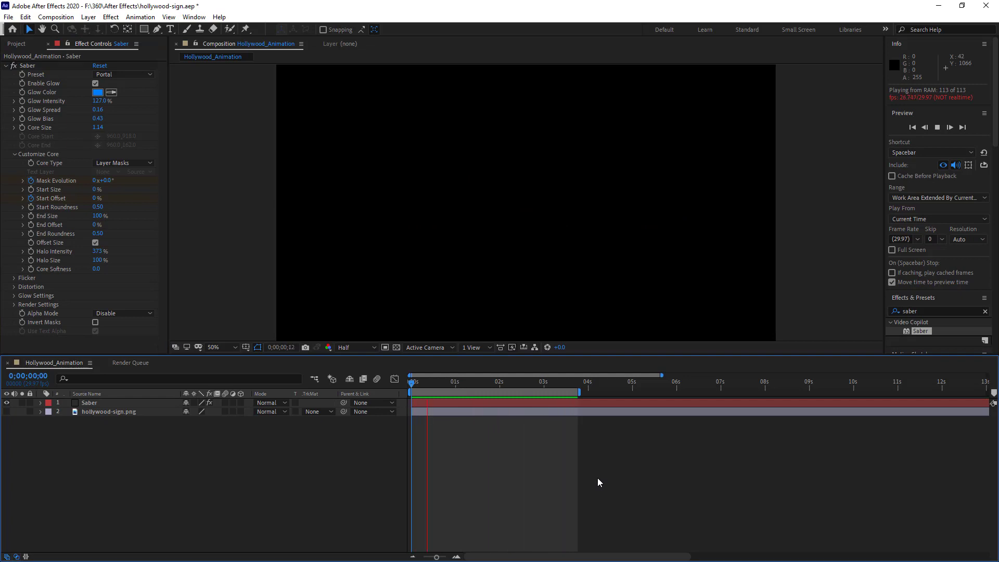
left_click(107, 402)
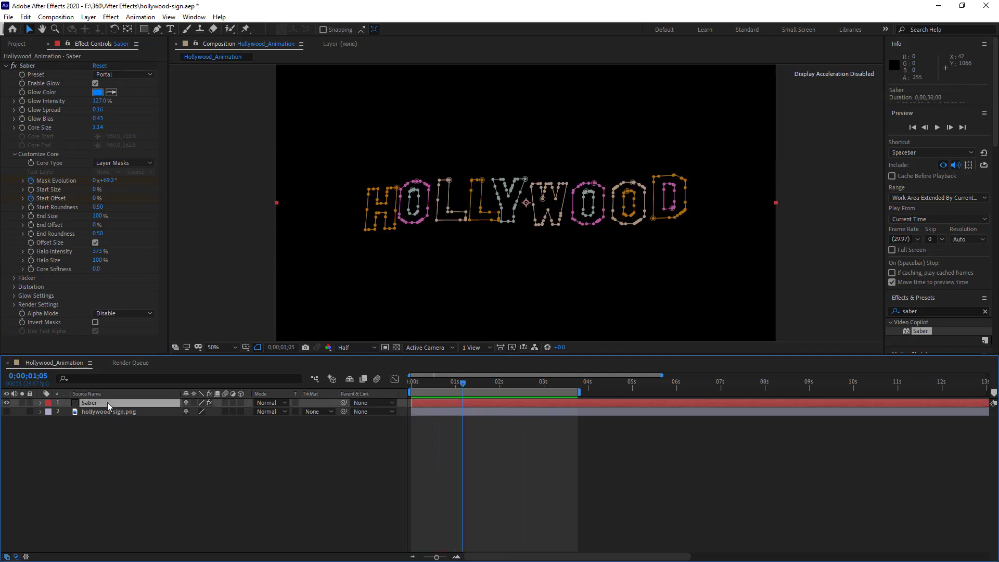
- Correct Saber's Start Offset to 100% at the first frame
key("m")
scroll(470, 433, "down", 5)
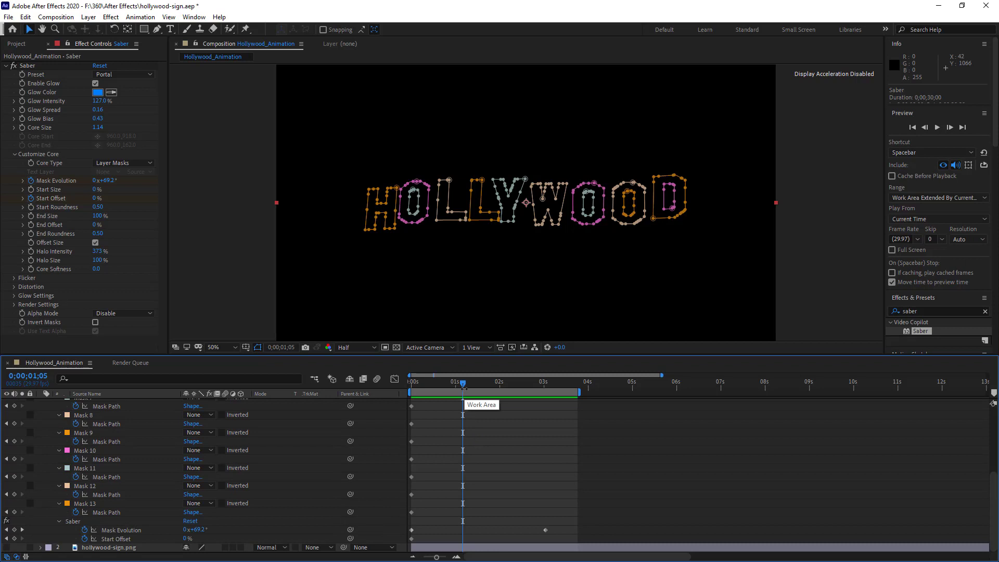
mouse_move(463, 386)
left_mouse_down()
mouse_move(395, 399)
mouse_move(477, 416)
left_mouse_up()
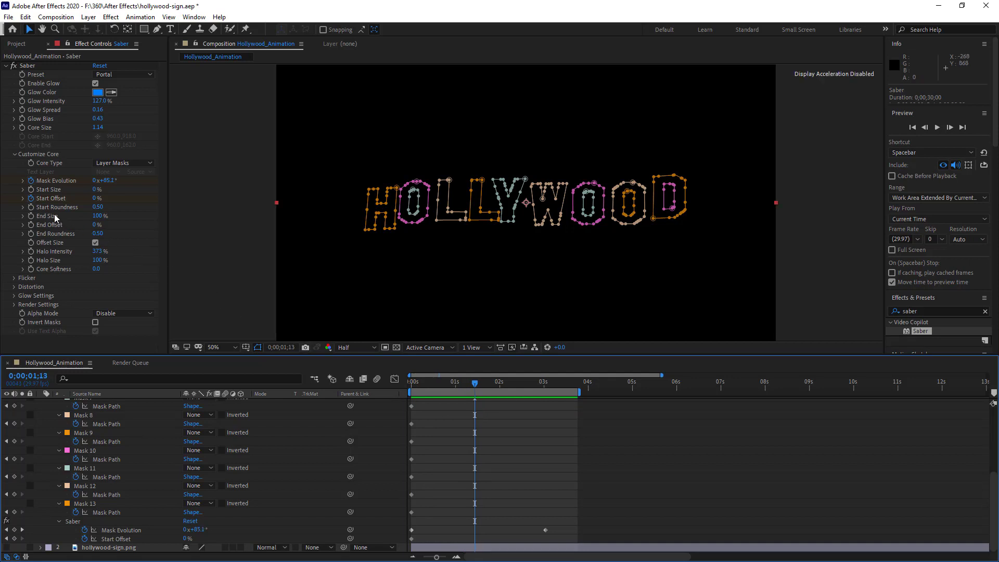
left_click(96, 200)
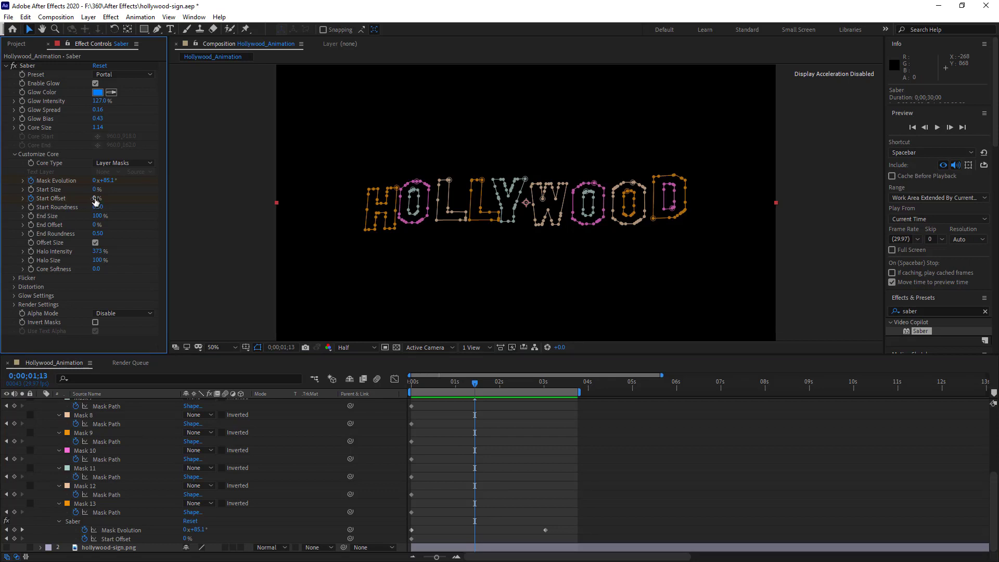
left_click(96, 198)
key("Delete")
type("8")
left_click(201, 287)
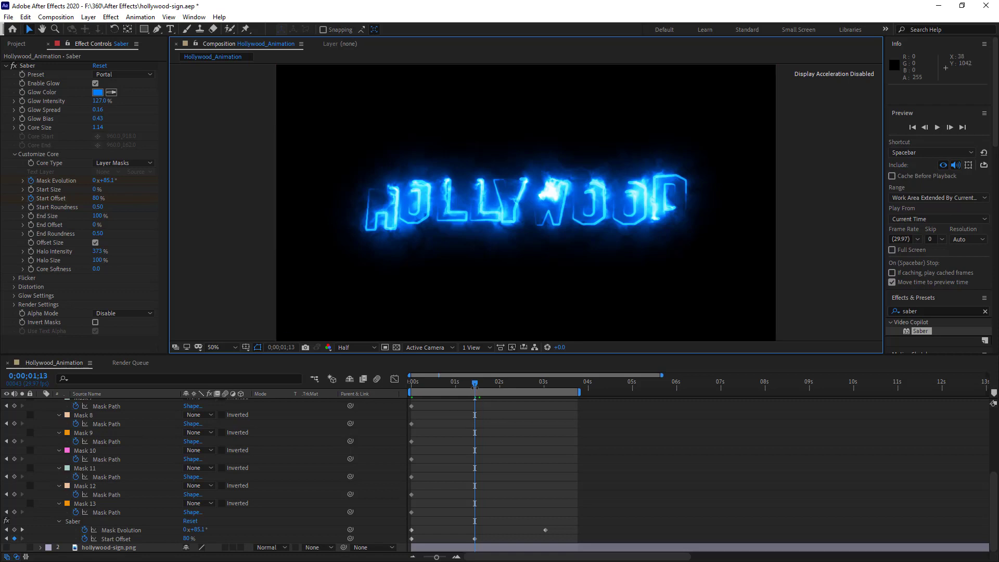
- Preview the glow animation from the start, then use the Windows Start menu
left_click_drag(476, 384, 403, 388)
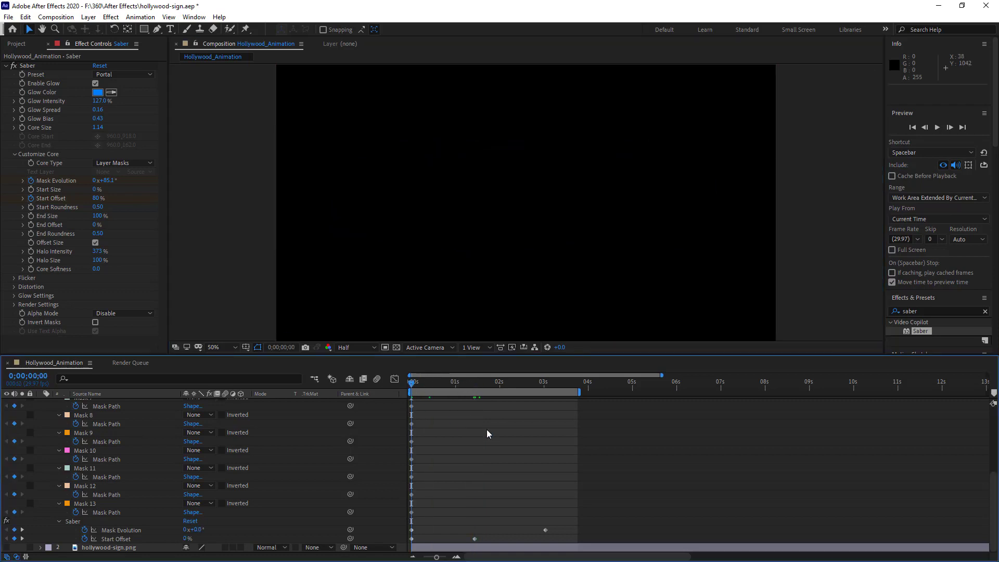
key("space")
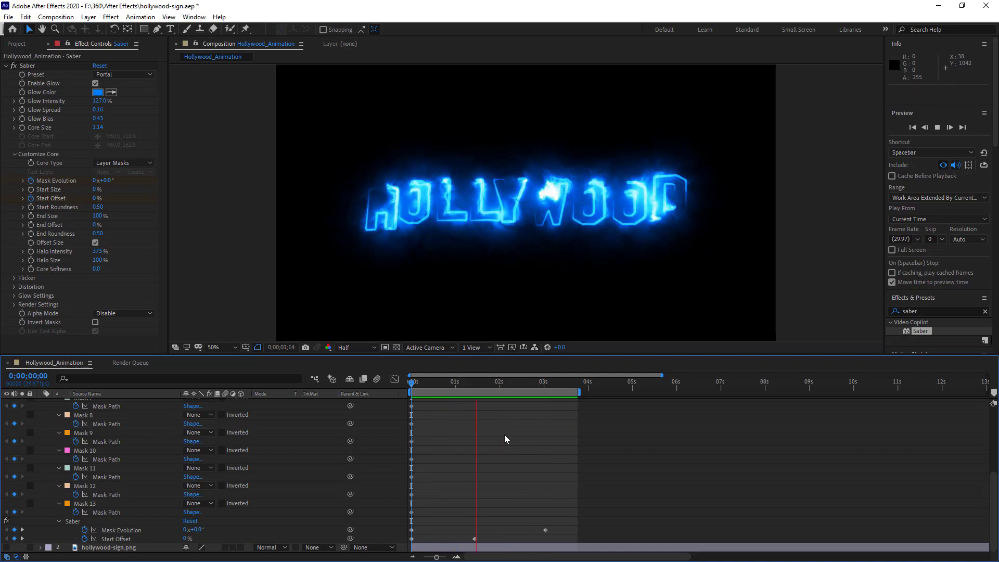
key("space")
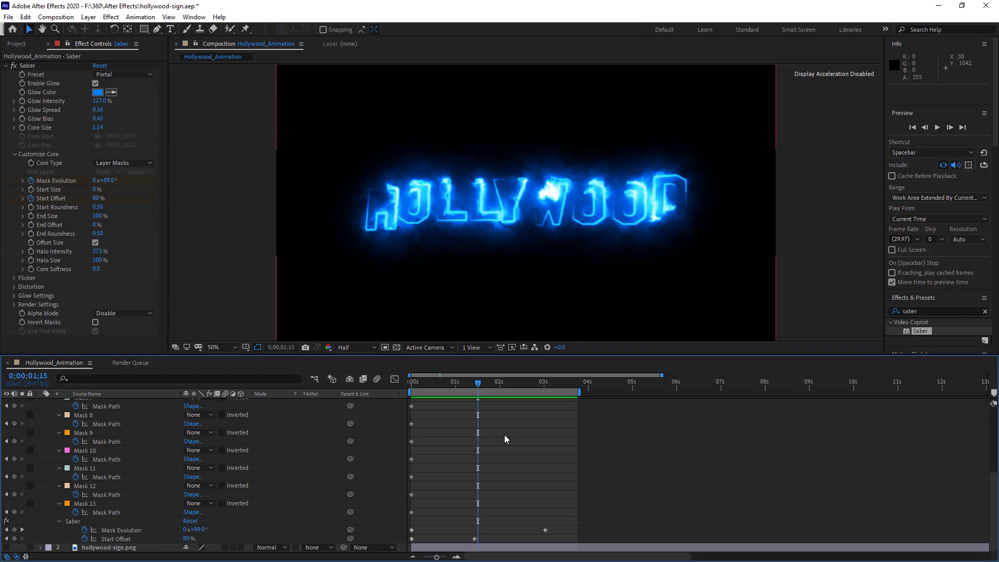
key("super")
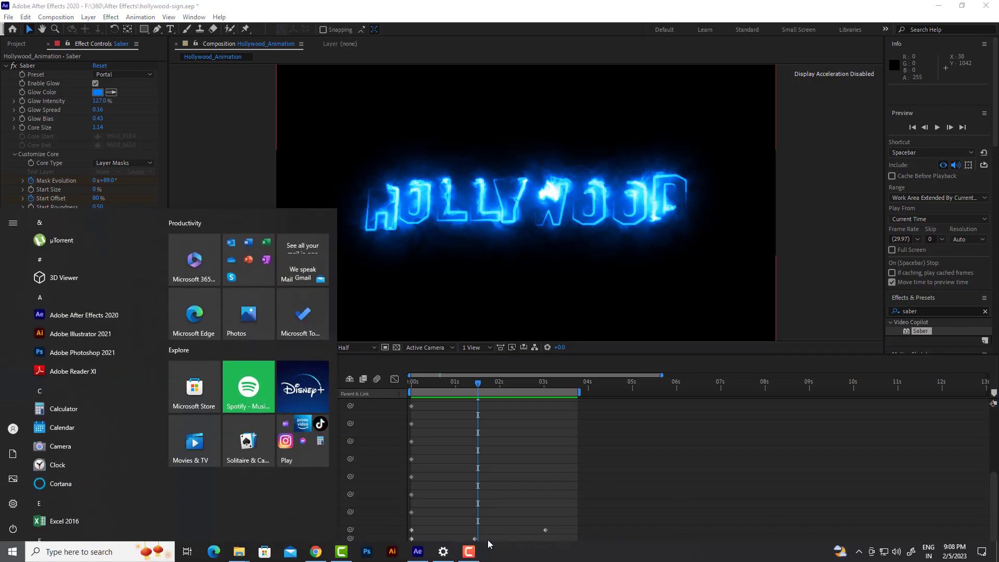
left_click(840, 551)
left_click(947, 529)
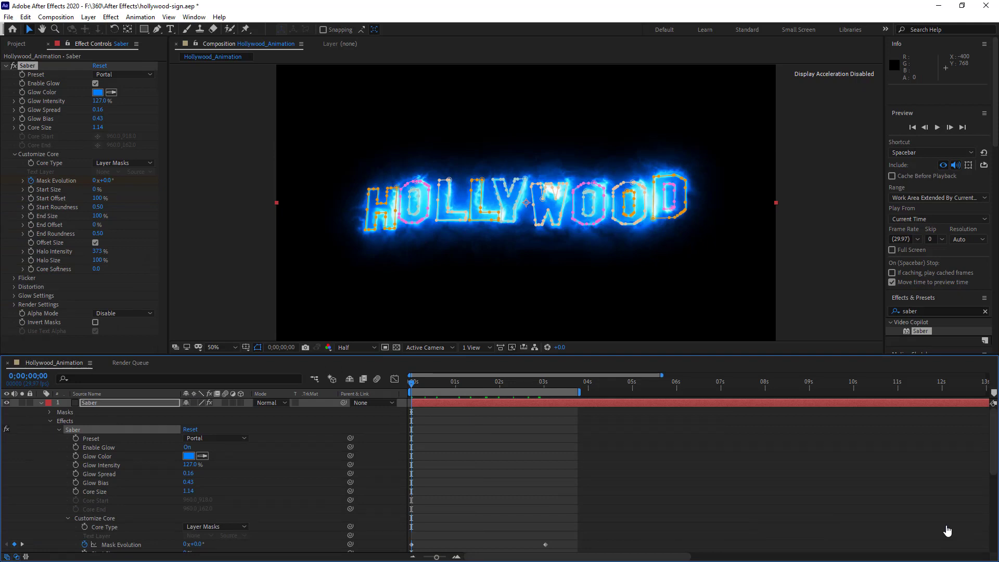
- Select the Saber layer and add a Start Offset keyframe at the first frame
left_click(822, 310)
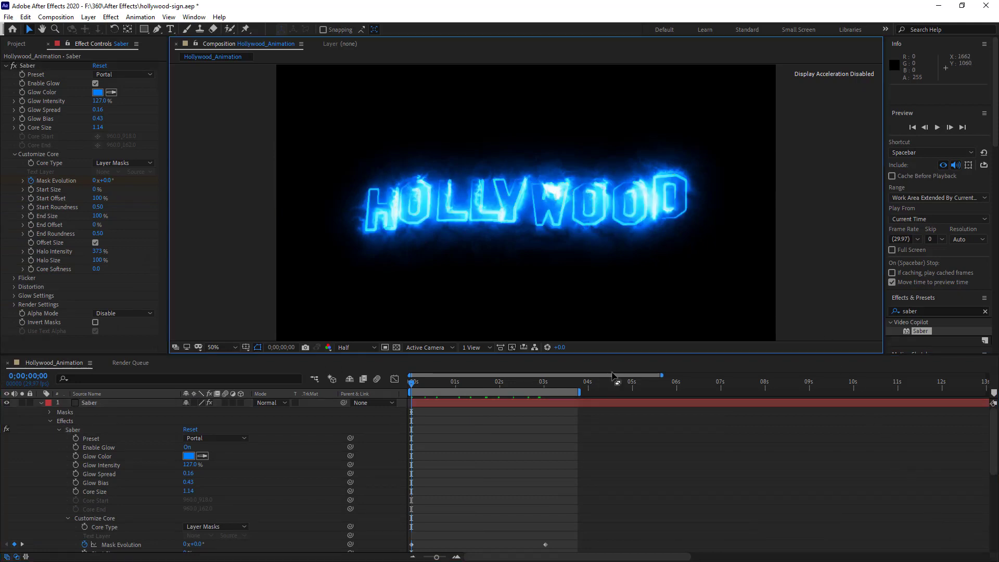
left_click(92, 403)
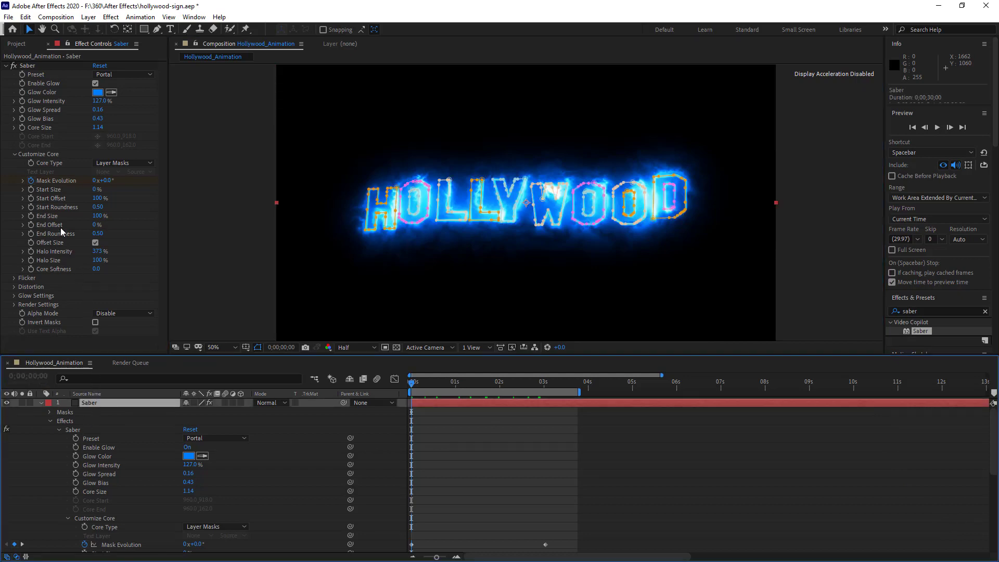
left_click(30, 198)
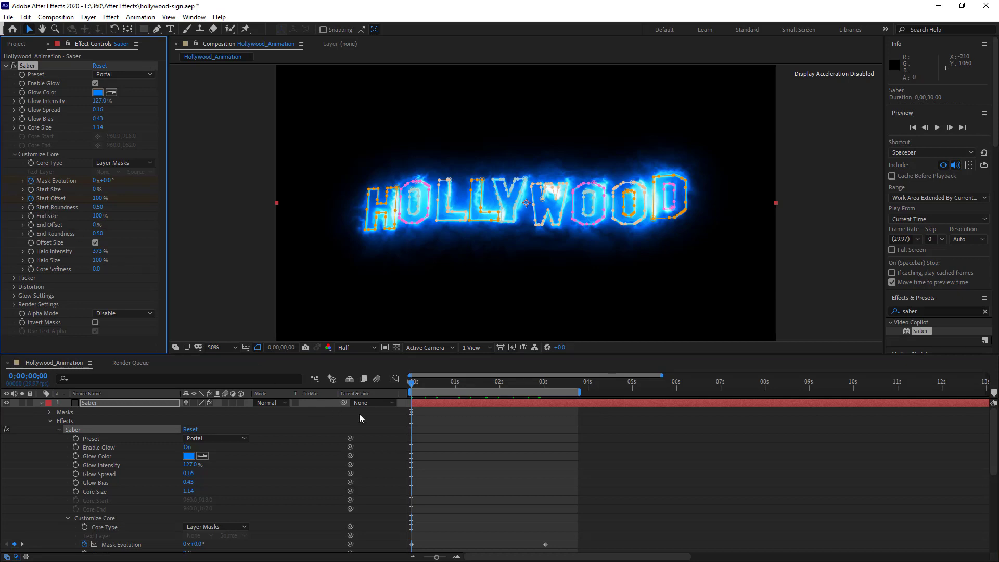
- Set Start Offset to 80% at 0;00;01;13
left_click_drag(414, 385, 472, 391)
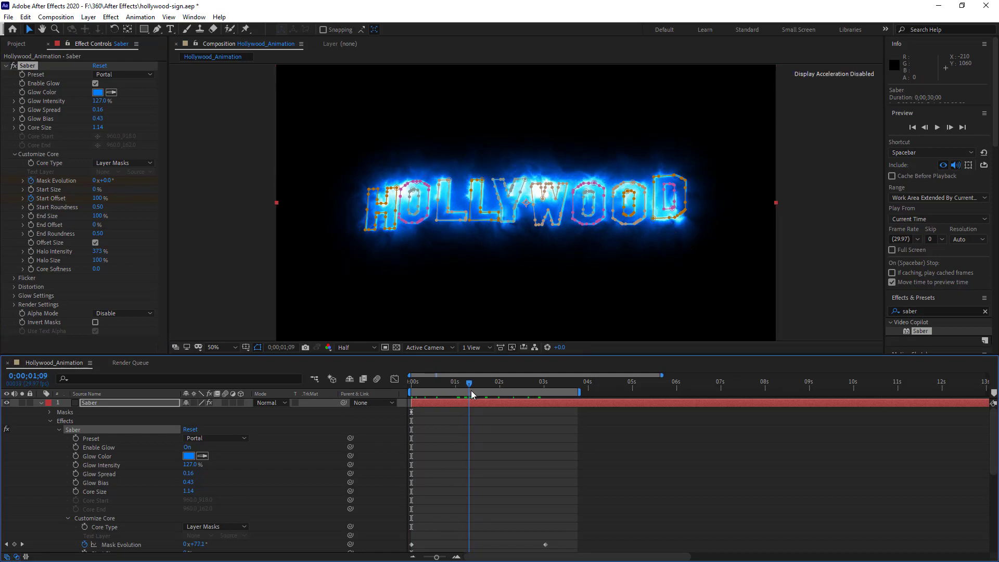
left_click_drag(471, 391, 477, 392)
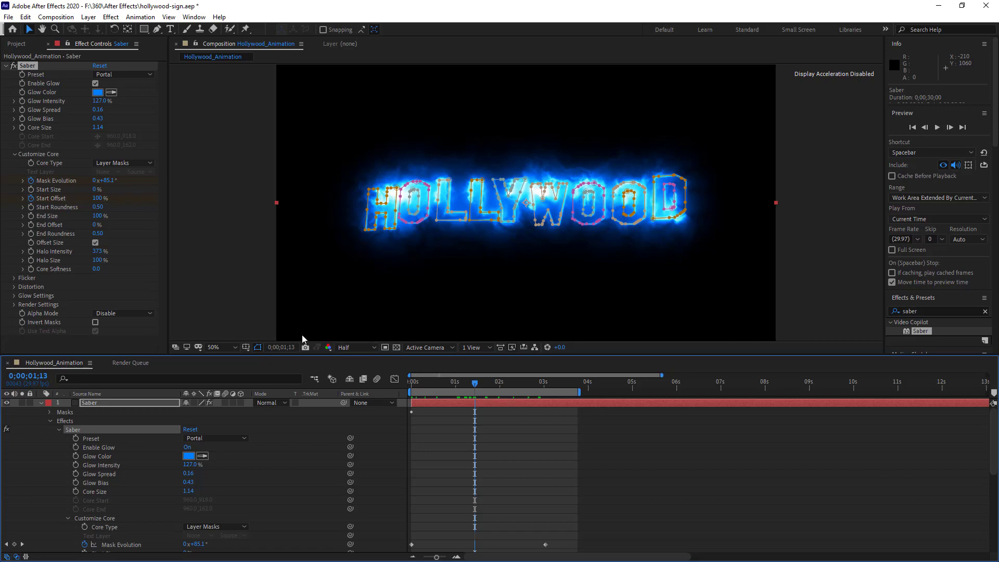
left_click(98, 198)
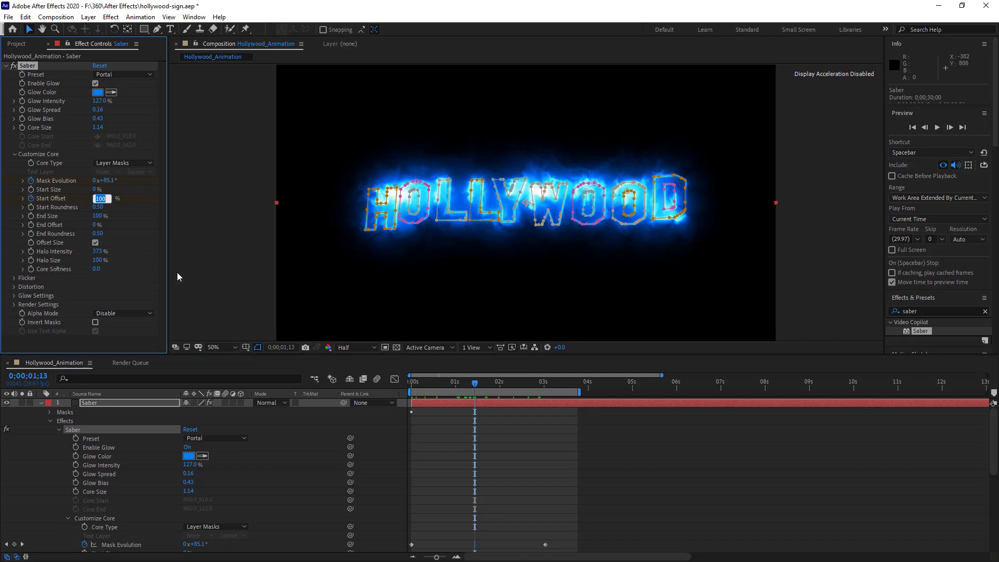
type("80")
left_click(199, 247)
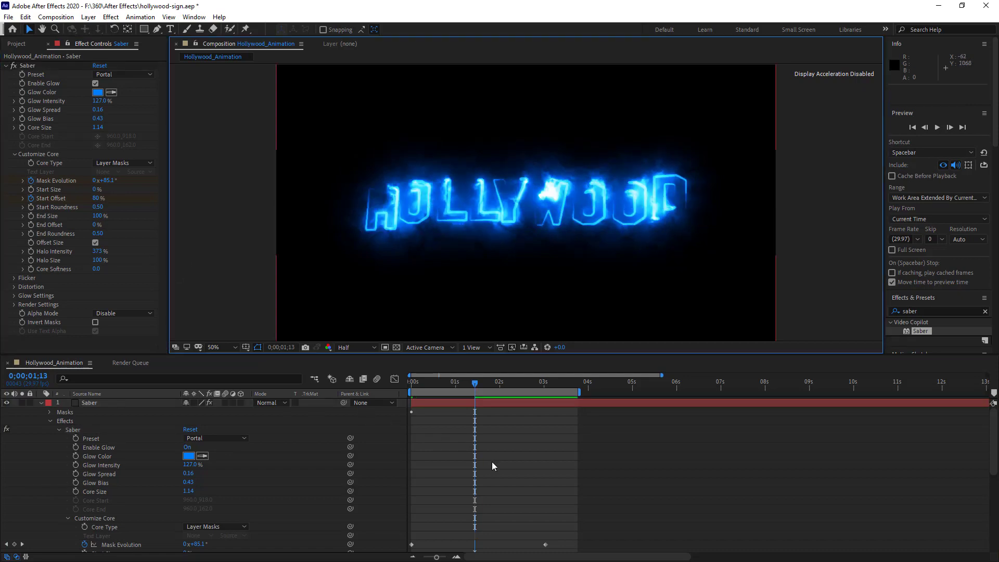
scroll(492, 463, "down", 3)
scroll(476, 504, "down", 2)
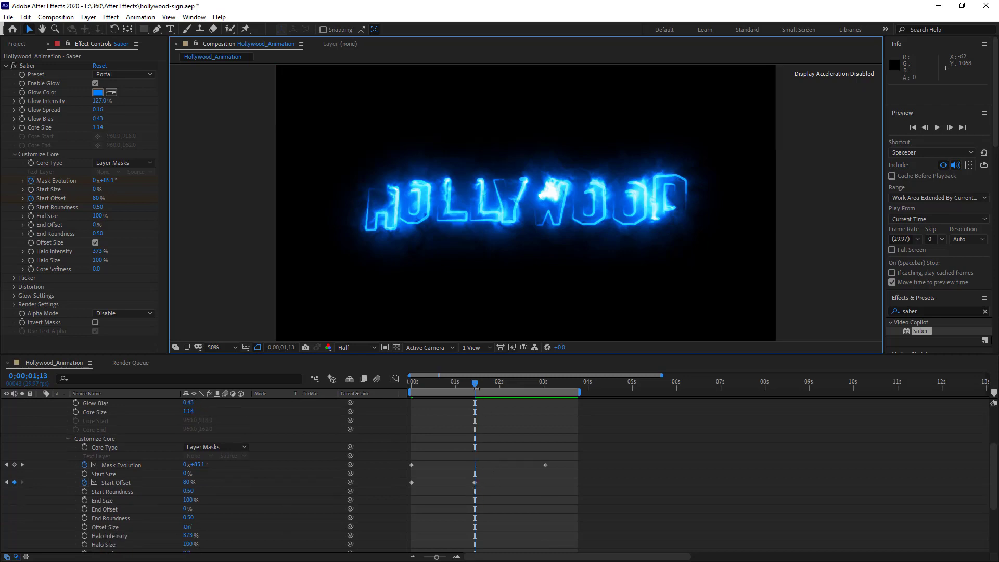
left_click_drag(478, 388, 476, 389)
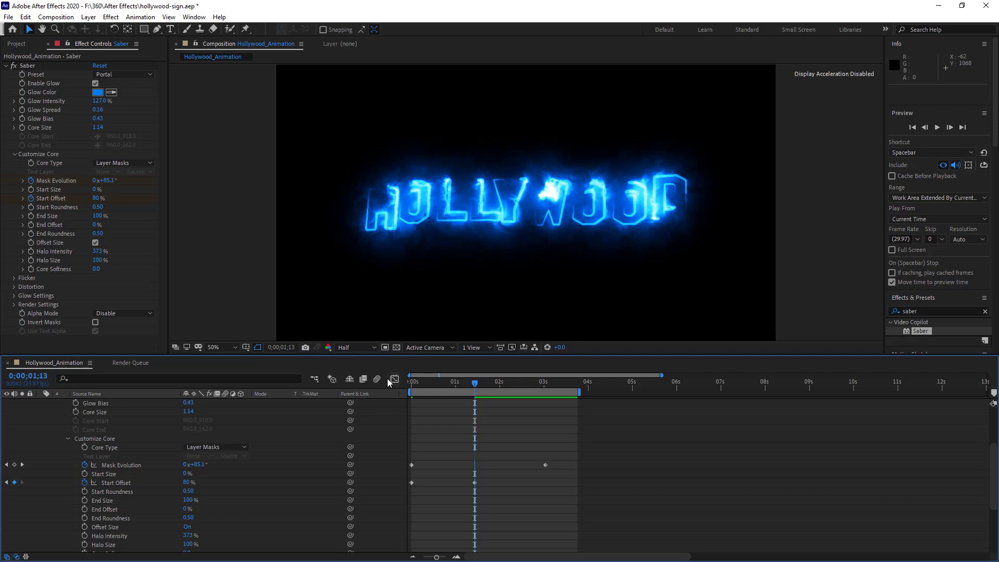
- Keyframe End Offset from 0% at 0;00;01;13 to 80% at 0;00;03;01; end work area at 0;00;03;15
left_click(30, 224)
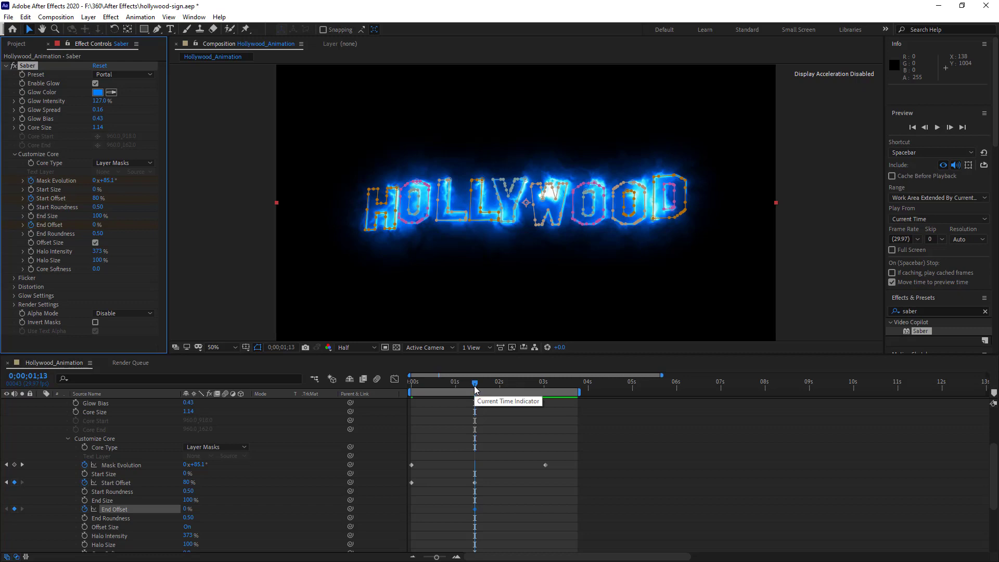
left_click_drag(474, 388, 545, 400)
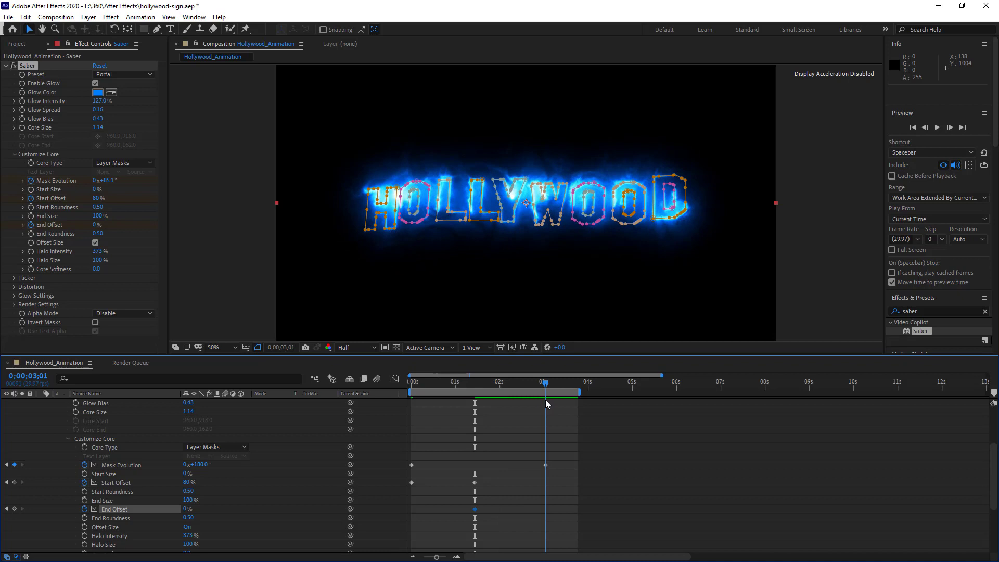
left_click(96, 226)
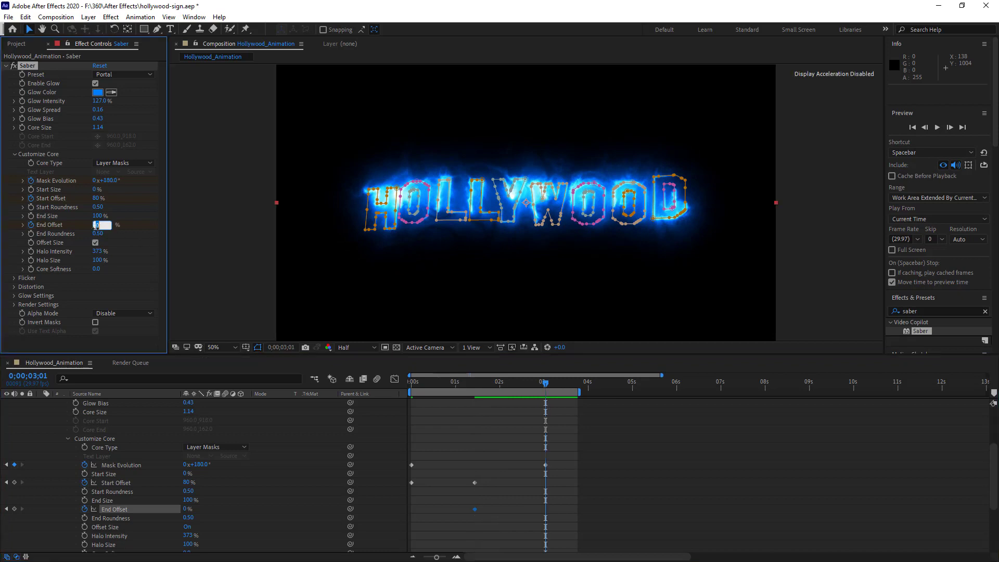
type("80")
key("Return")
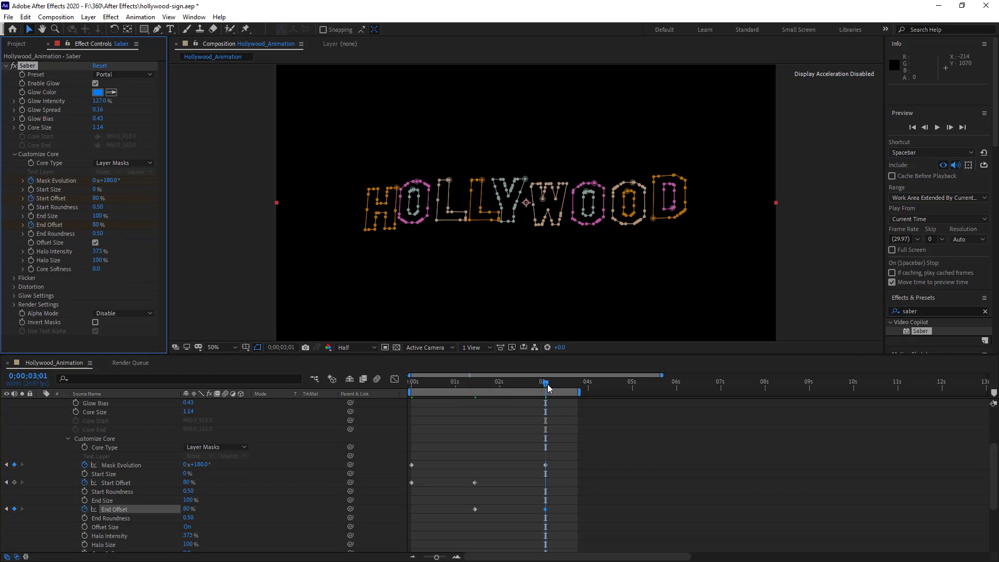
left_click_drag(541, 386, 503, 392)
left_click_drag(466, 388, 407, 393)
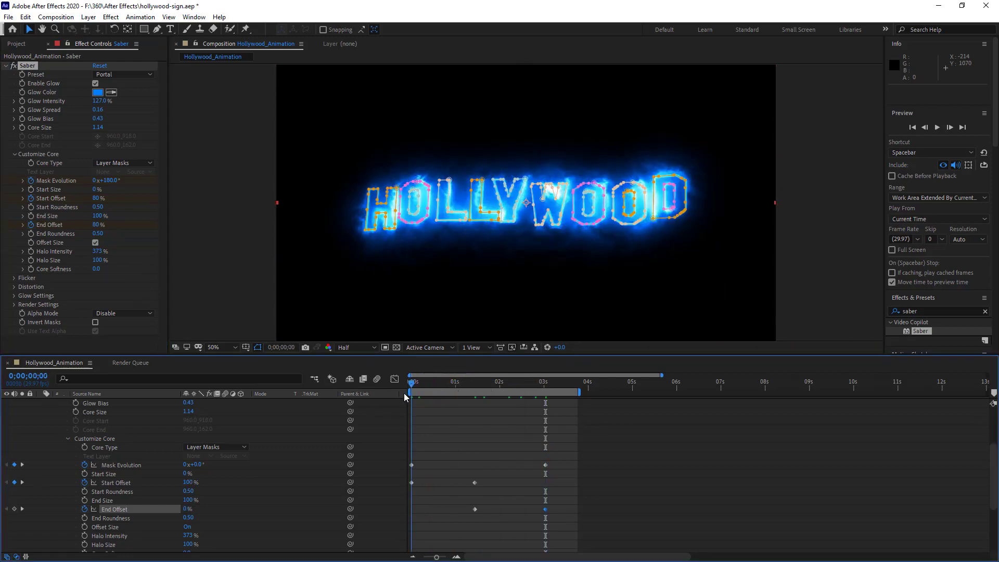
left_click_drag(581, 392, 570, 393)
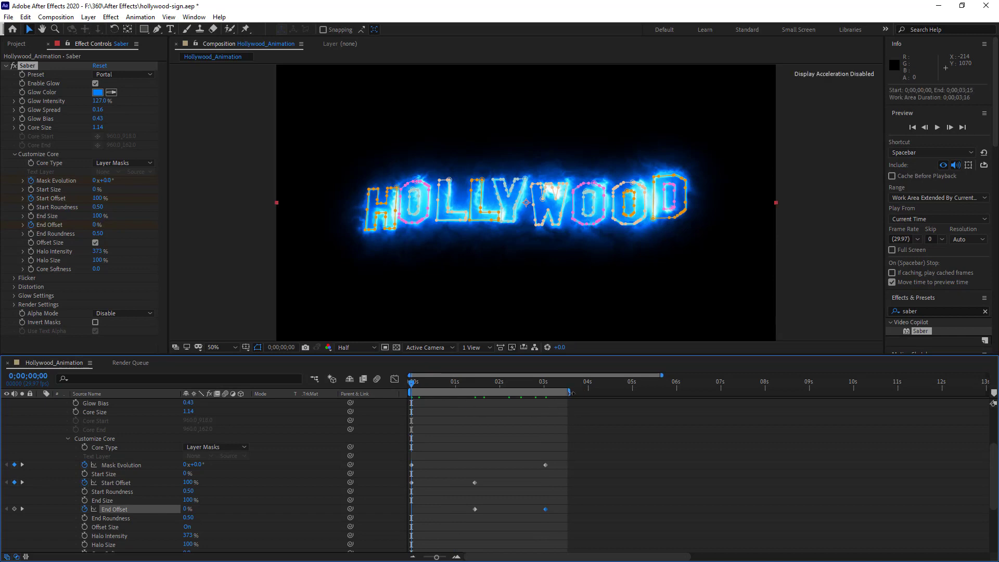
- Preview, then apply Easy Ease to all Mask Evolution, Start Offset and End Offset keyframes
key("space")
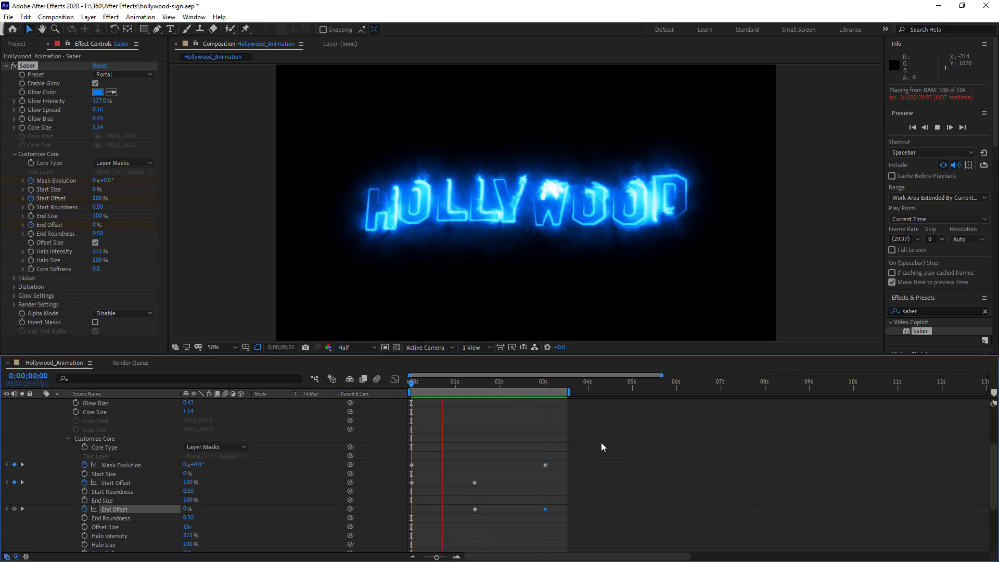
scroll(598, 503, "up", 2)
left_click_drag(617, 477, 409, 553)
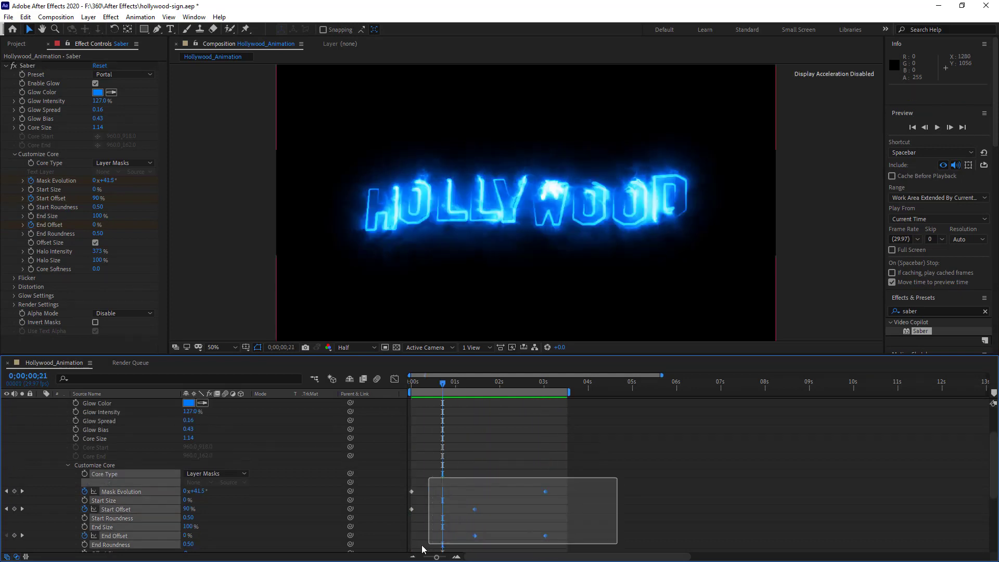
right_click(545, 536)
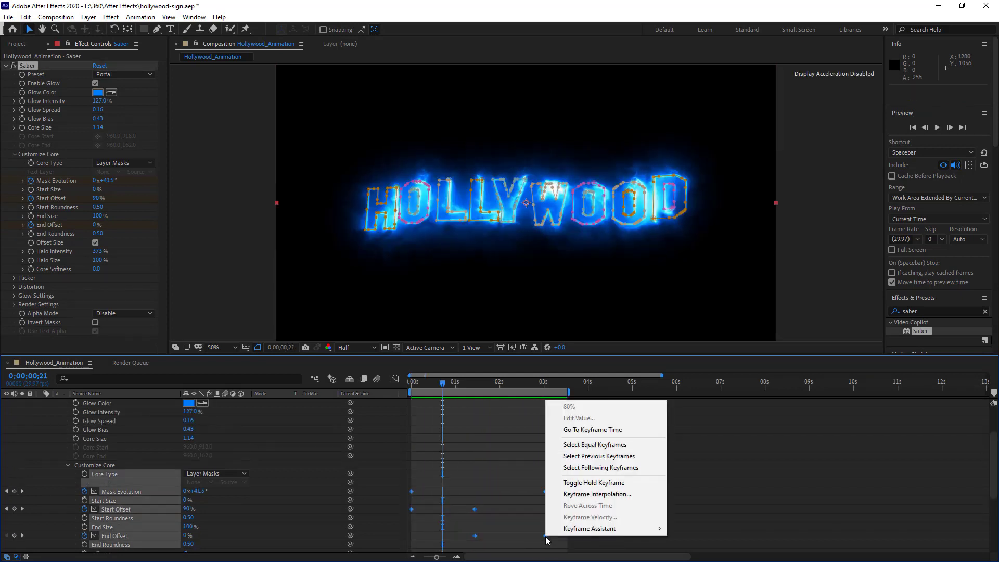
mouse_move(598, 531)
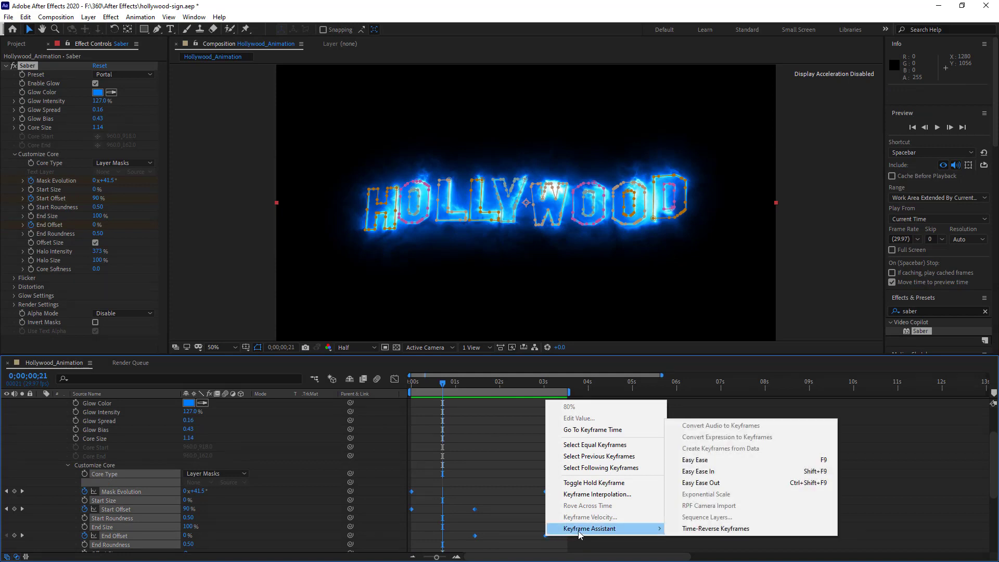
left_click(702, 461)
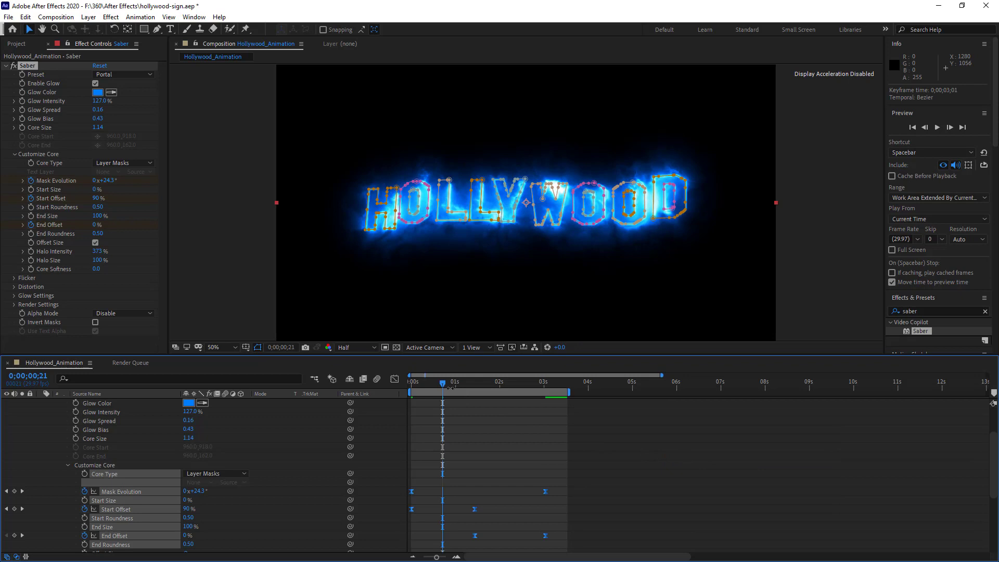
scroll(101, 431, "up", 2)
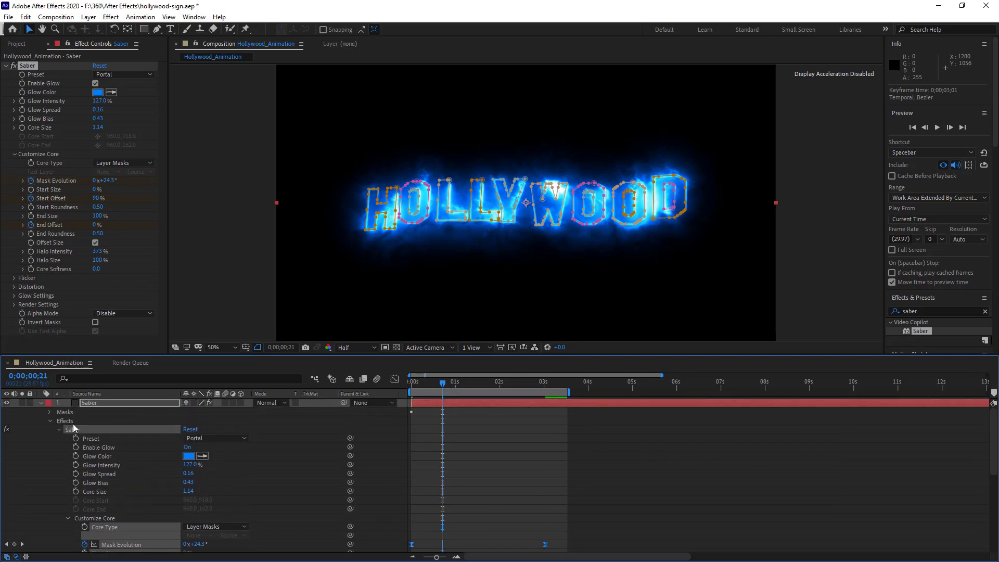
- Rename the Saber layer to Saber_1
left_click(50, 421)
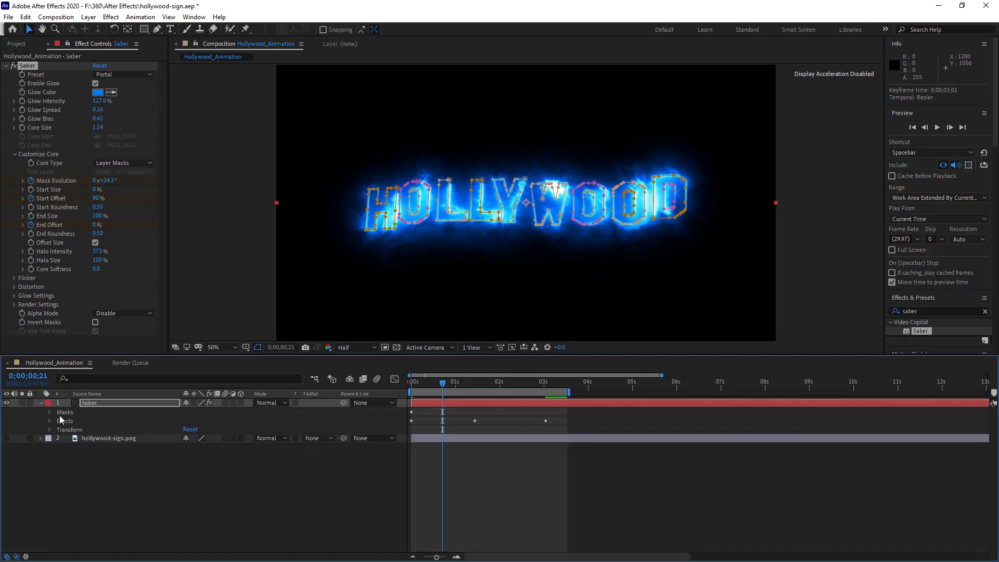
left_click(90, 401)
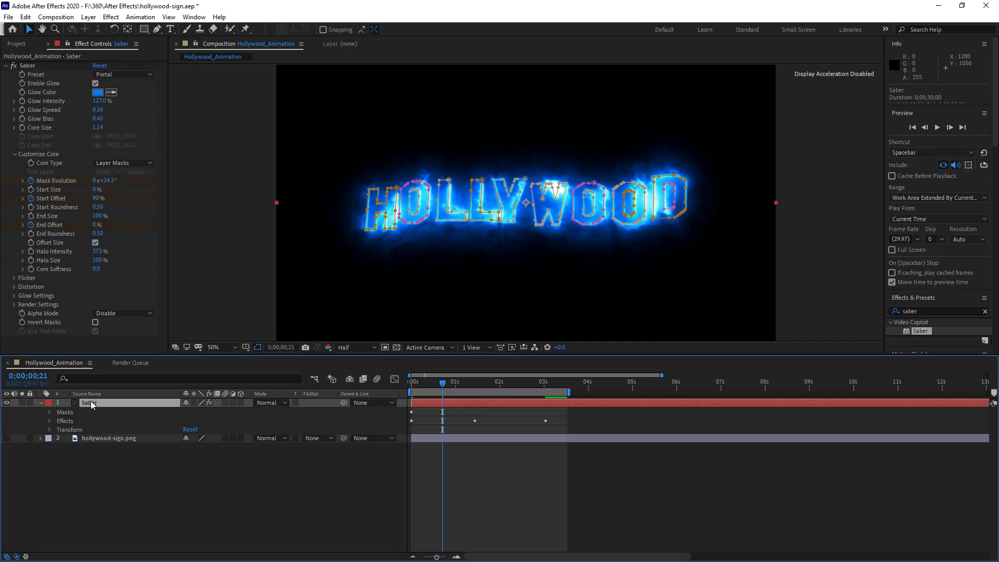
right_click(91, 401)
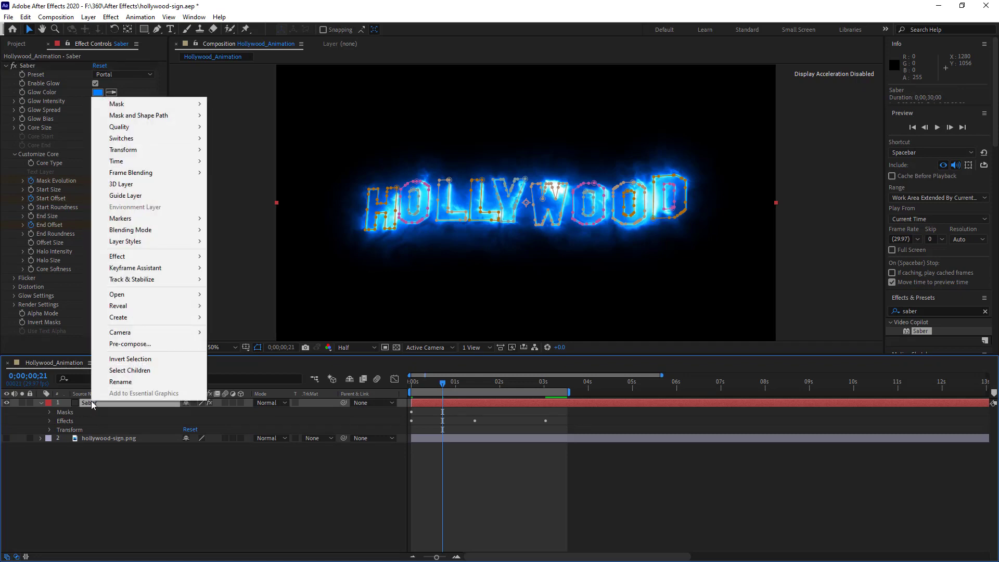
left_click(126, 383)
type("_")
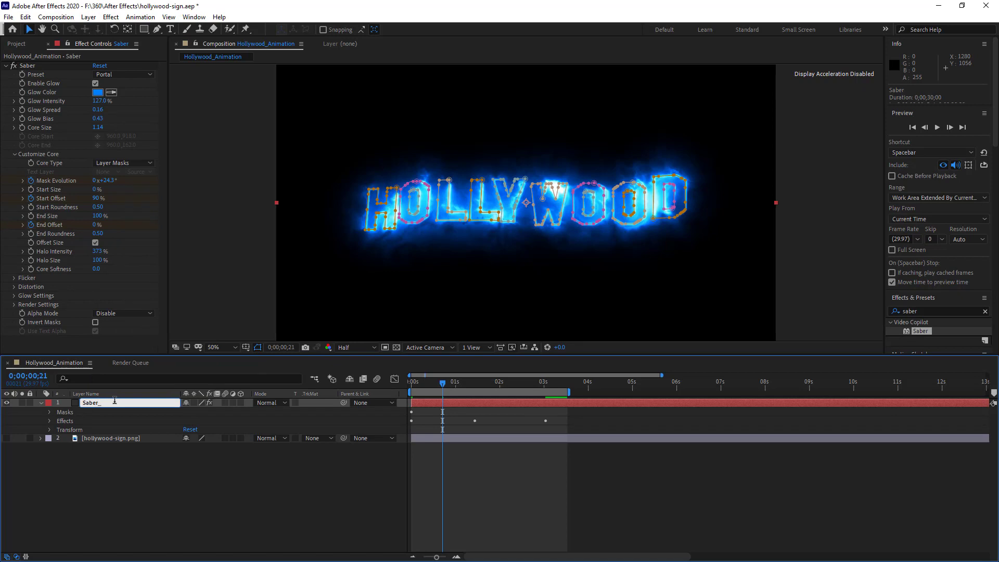
type("1")
left_click(124, 476)
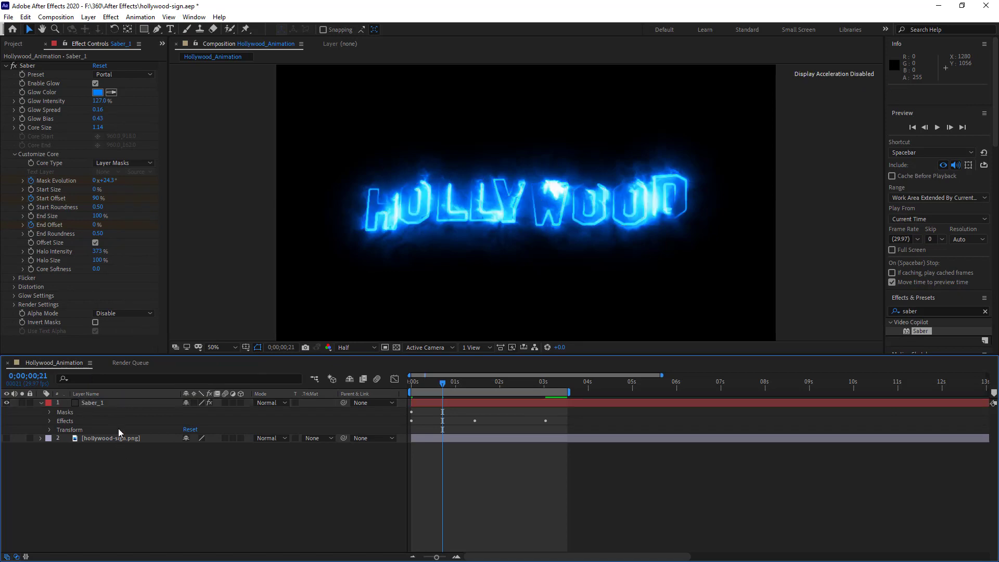
- Duplicate Saber_1 with Edit > Duplicate to create Saber_2
left_click(114, 404)
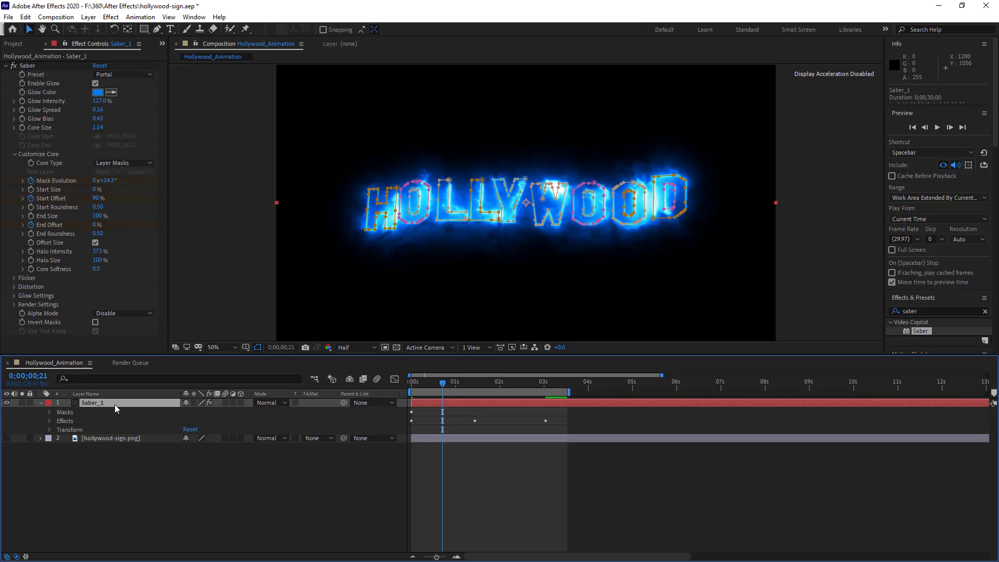
left_click(25, 17)
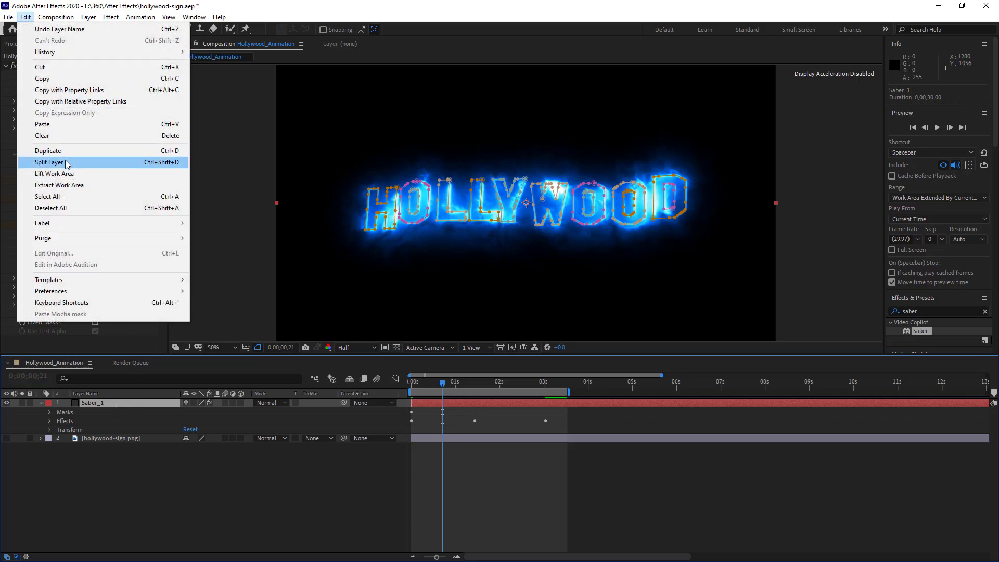
left_click(88, 151)
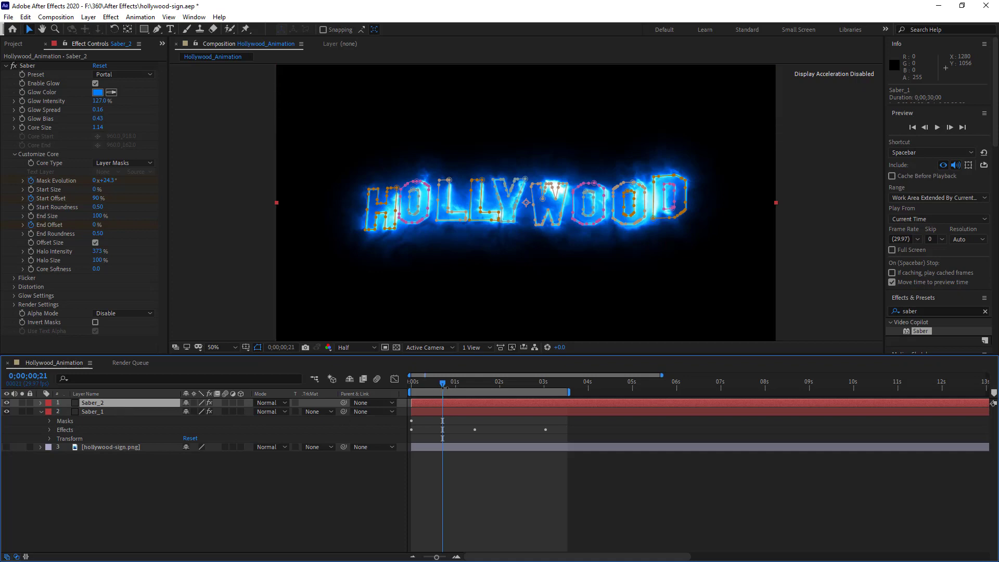
- Keyframe Saber_2's Mask Evolution at 180° on the first frame and 360° near three seconds
left_click_drag(440, 385, 401, 392)
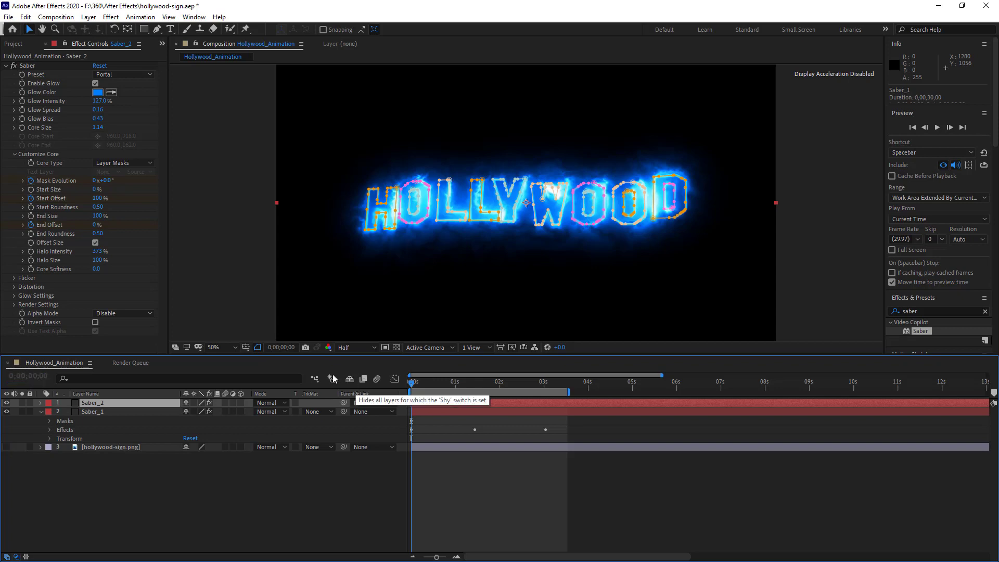
left_click(106, 181)
type("180")
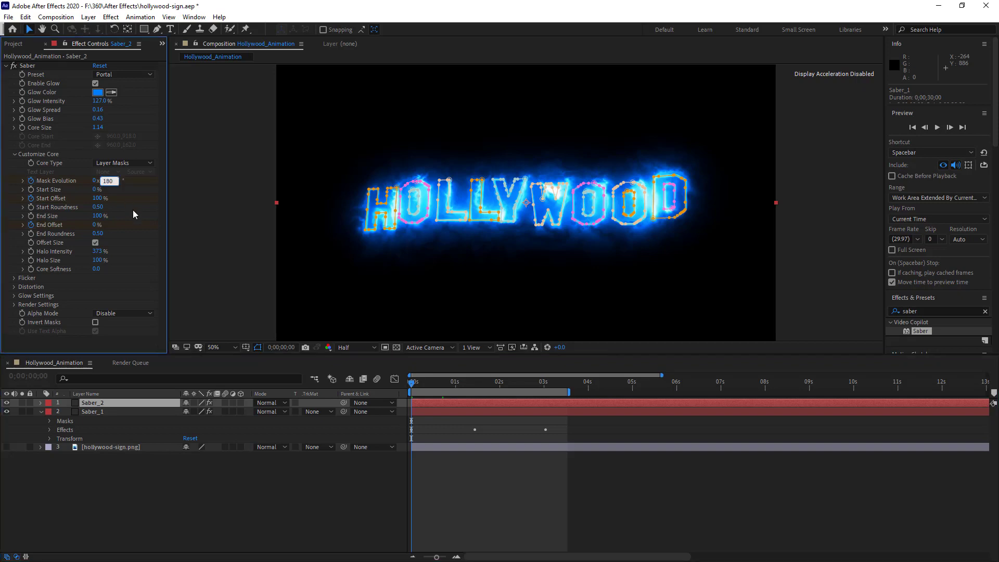
key("Return")
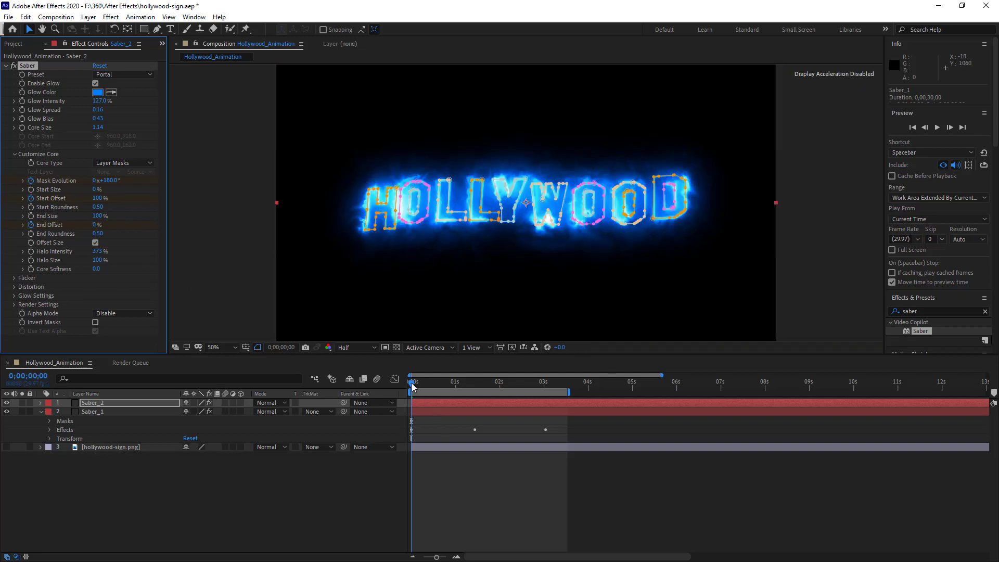
left_click_drag(411, 383, 545, 394)
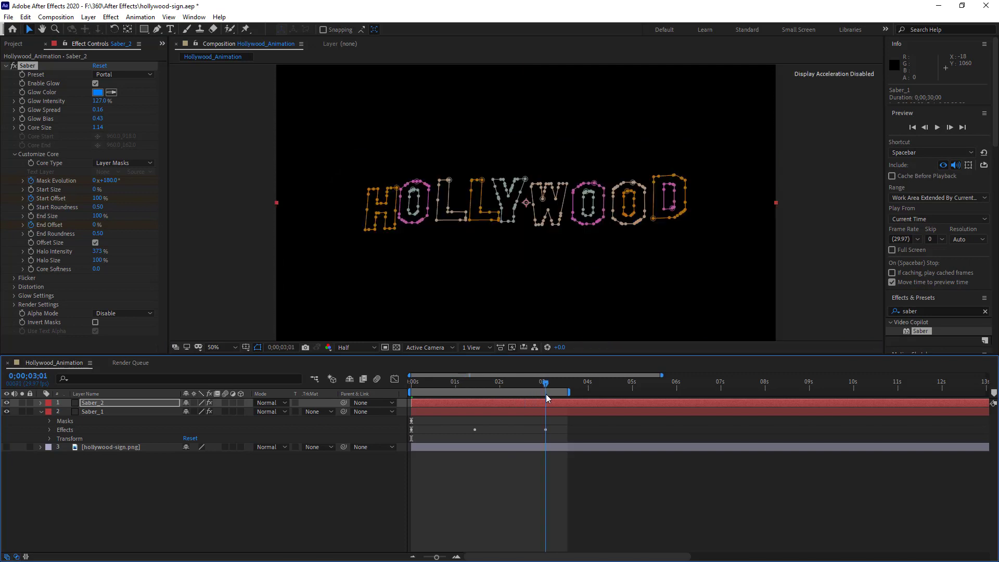
left_click(108, 181)
type("3")
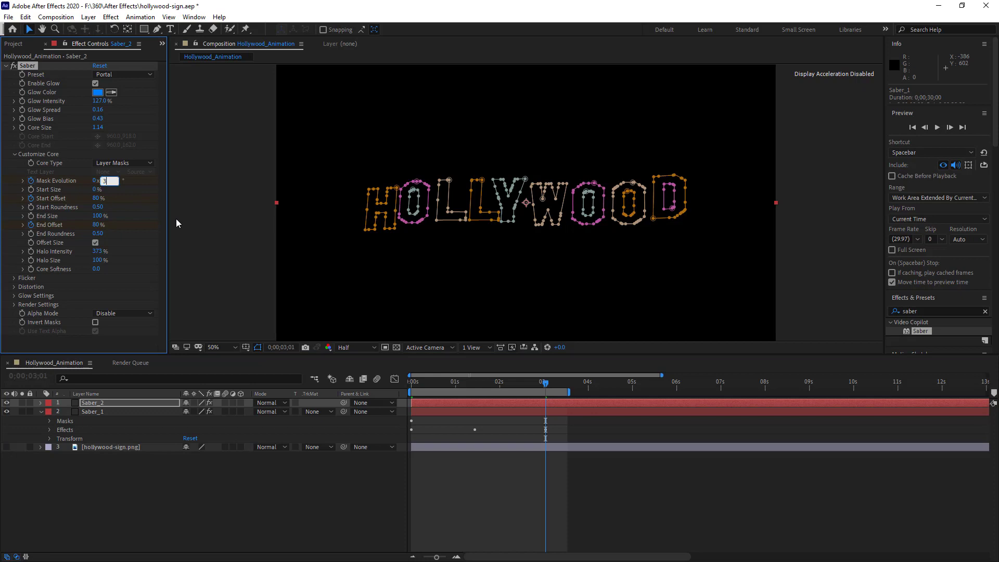
type("60")
key("Return")
- Select Saber_2 and preview the glow animation from the first frame
left_click(164, 404)
left_click_drag(548, 390, 411, 387)
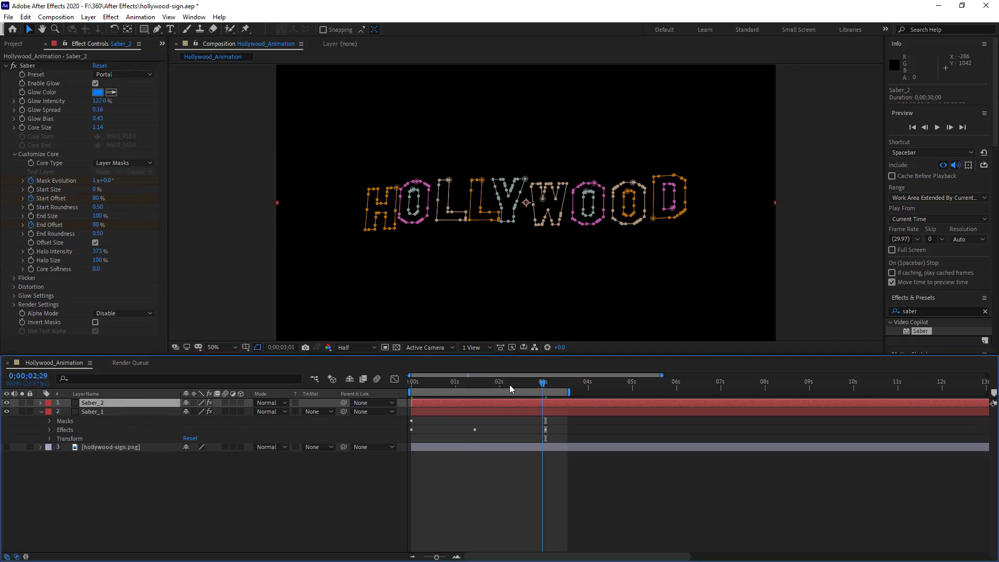
left_click(411, 387)
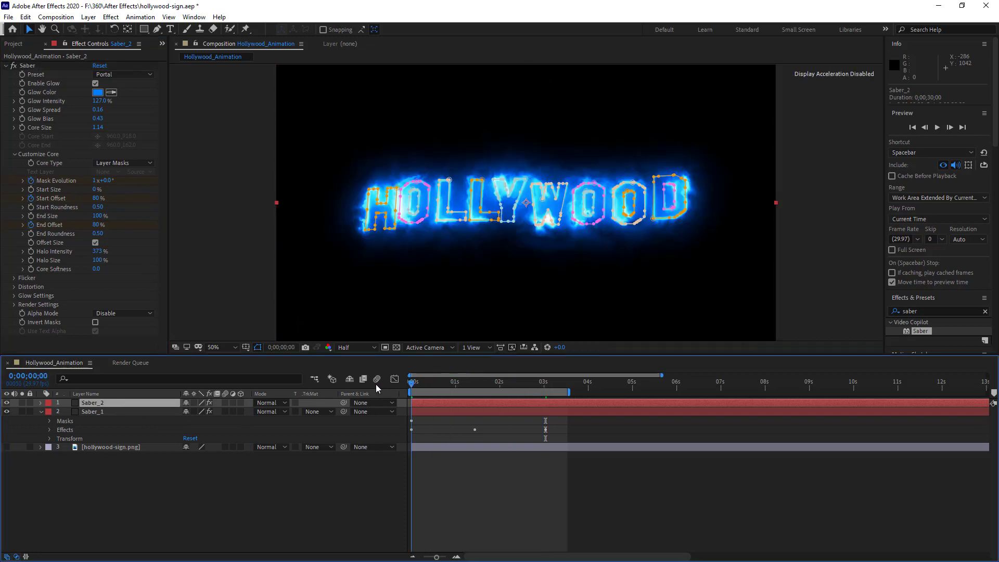
key("space")
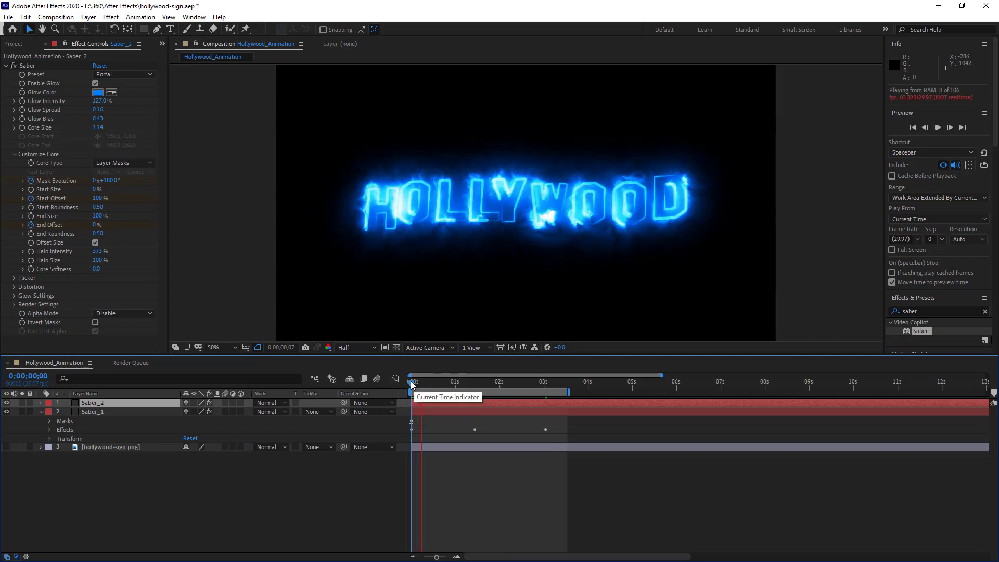
left_click_drag(422, 387, 548, 394)
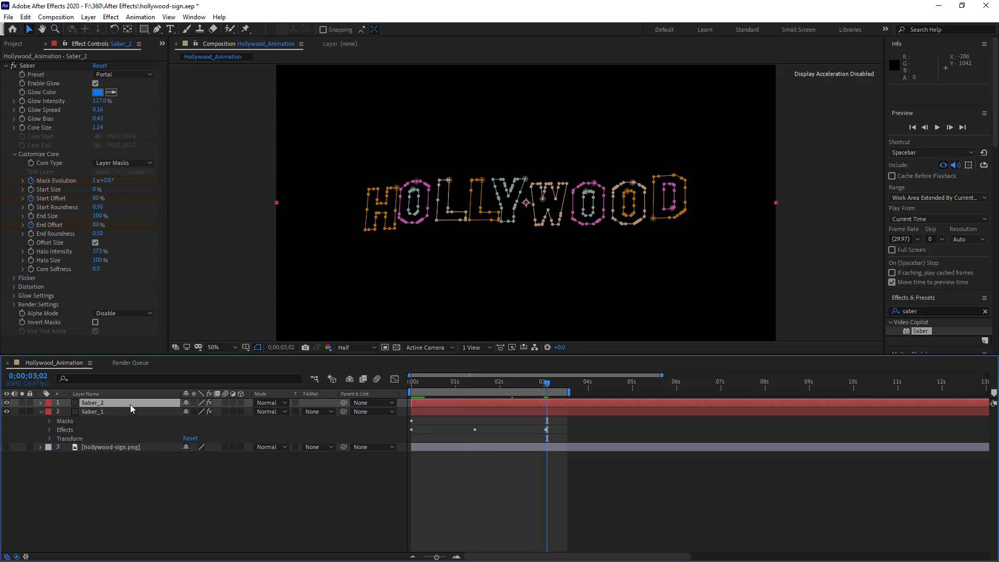
- Expand Saber_2's Customize Core properties to check its Mask Evolution keyframes
left_click(40, 404)
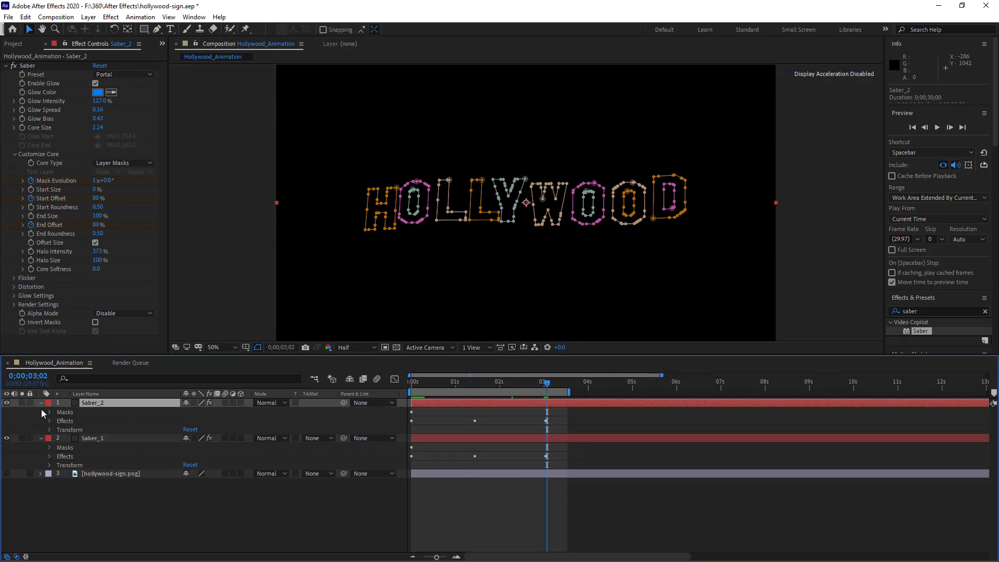
left_click(50, 421)
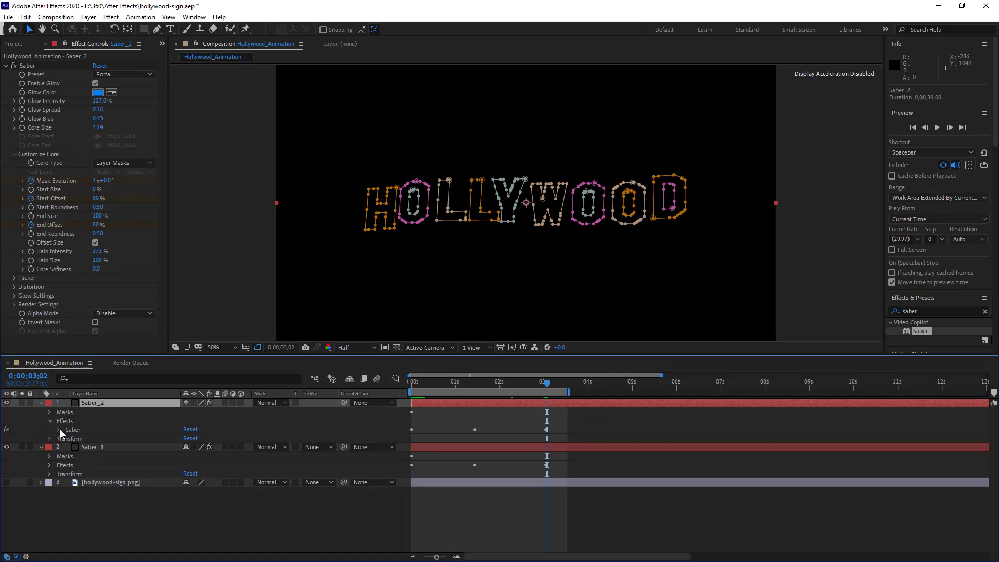
left_click(59, 430)
scroll(484, 475, "down", 1)
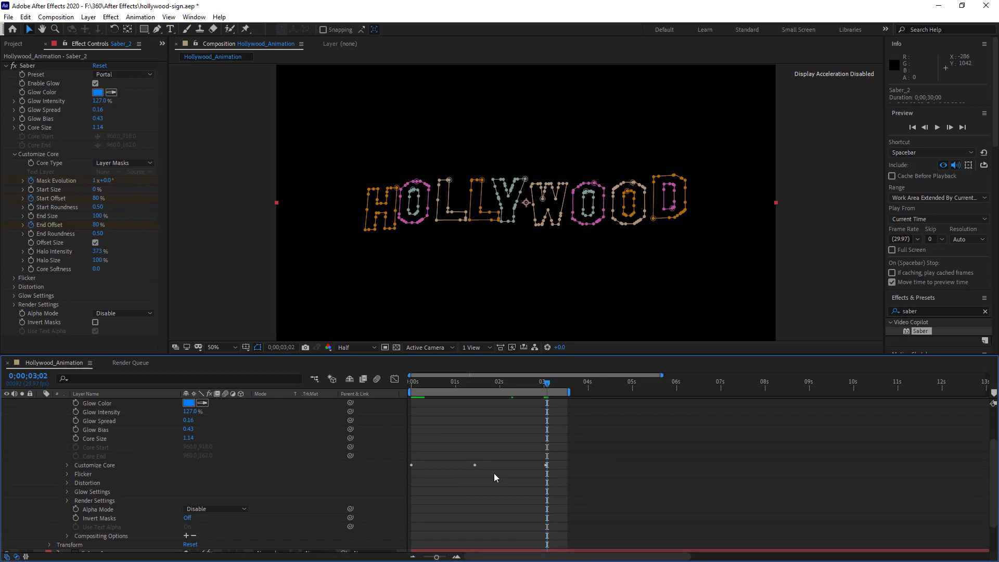
scroll(494, 474, "down", 1)
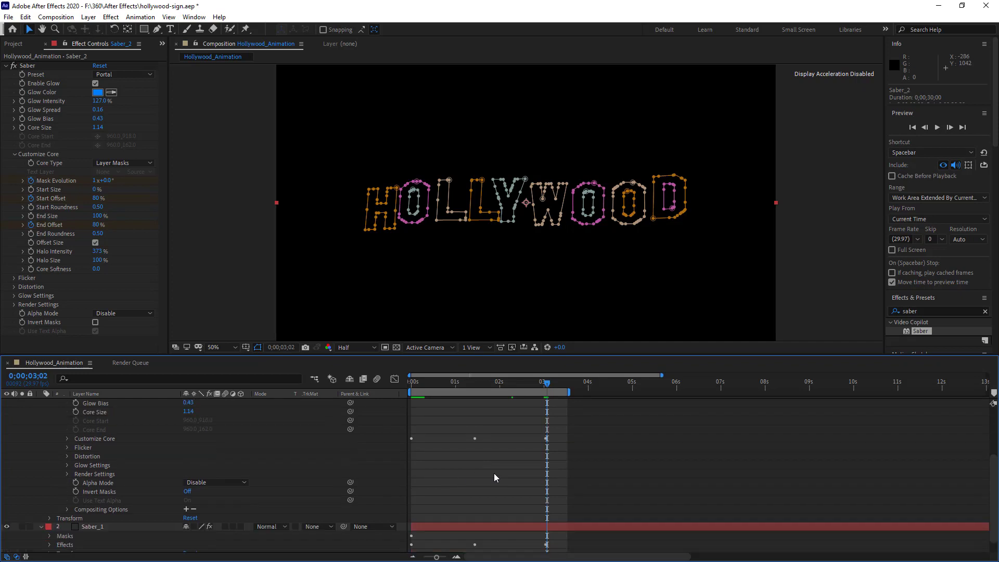
left_click(67, 440)
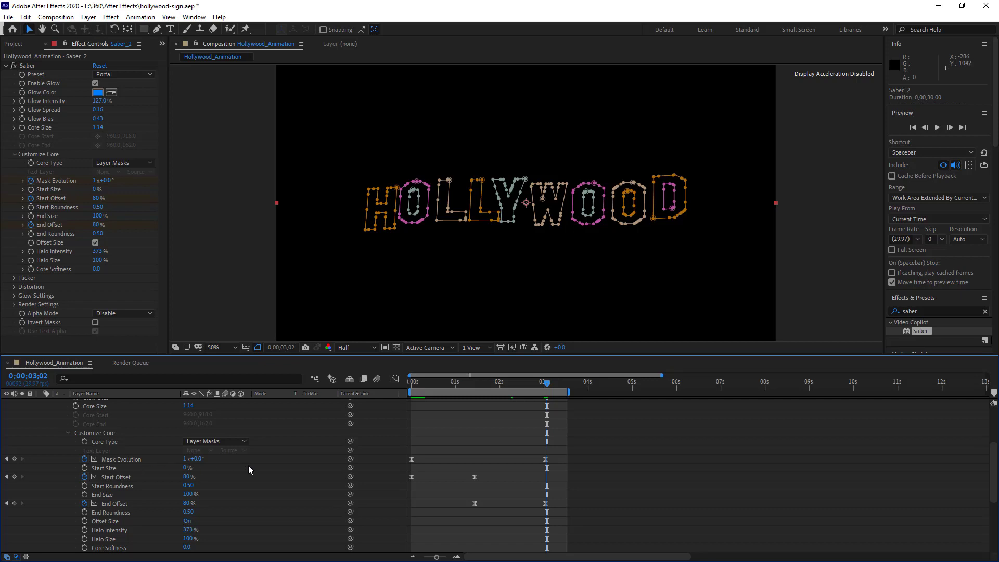
left_click(545, 460)
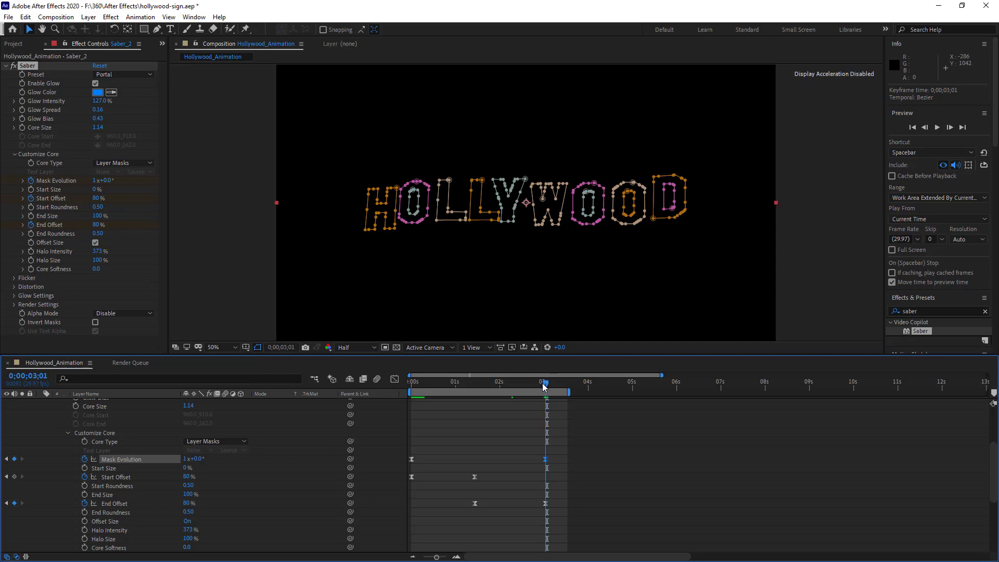
left_click_drag(544, 385, 541, 392)
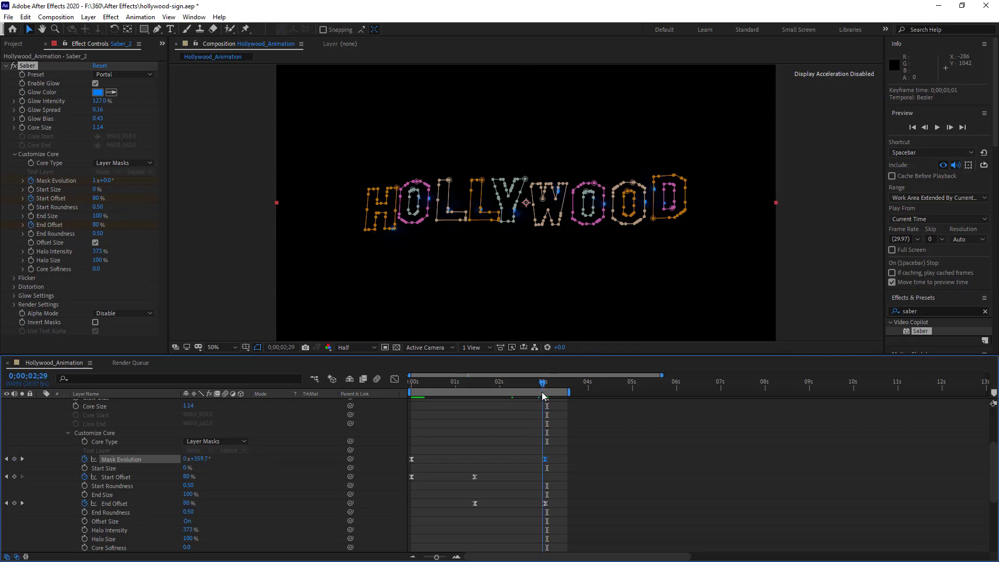
scroll(79, 426, "up", 5)
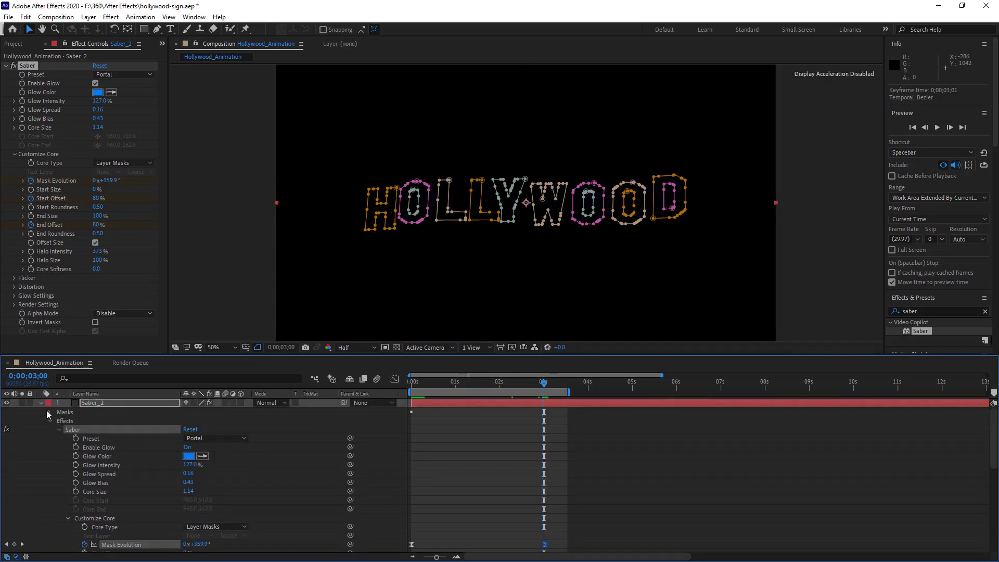
- Switch Saber_2's blending mode from Normal to Screen and scrub to an early frame
left_click(42, 402)
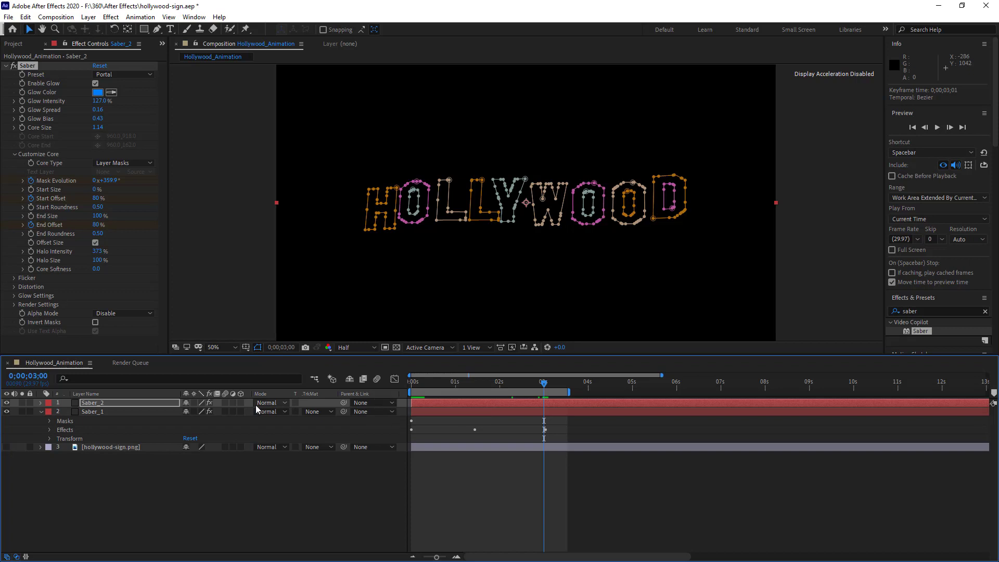
left_click(141, 403)
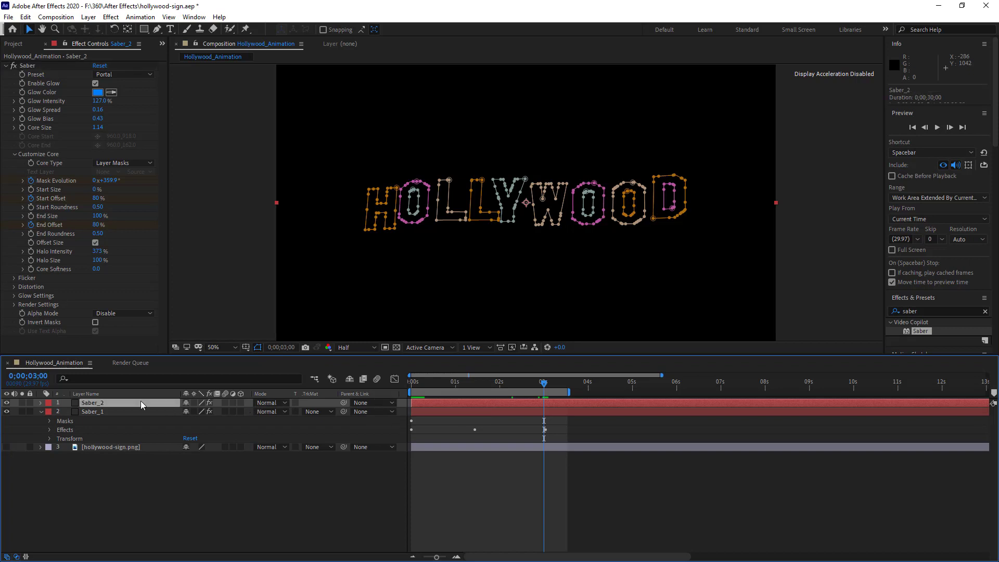
left_click(275, 405)
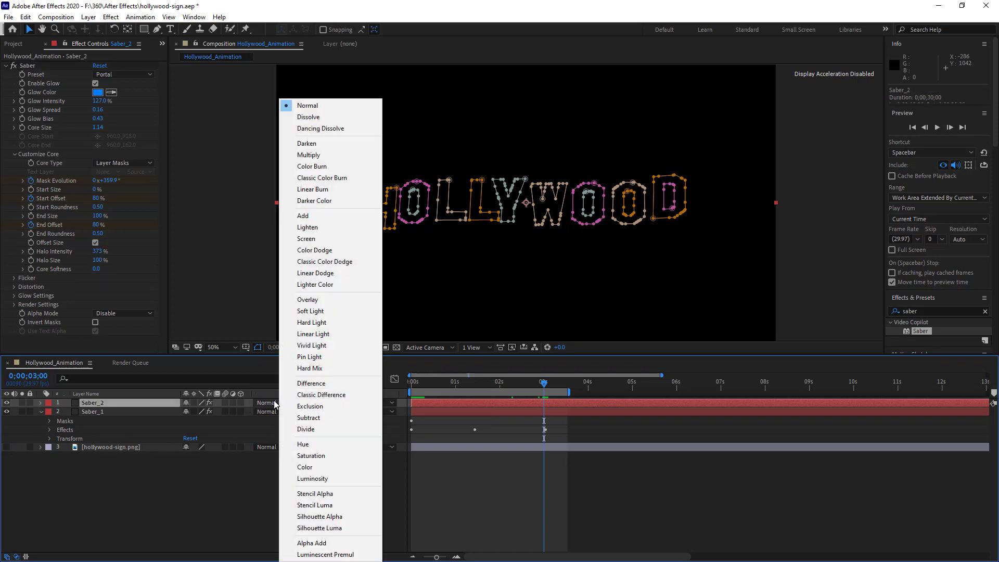
left_click(315, 239)
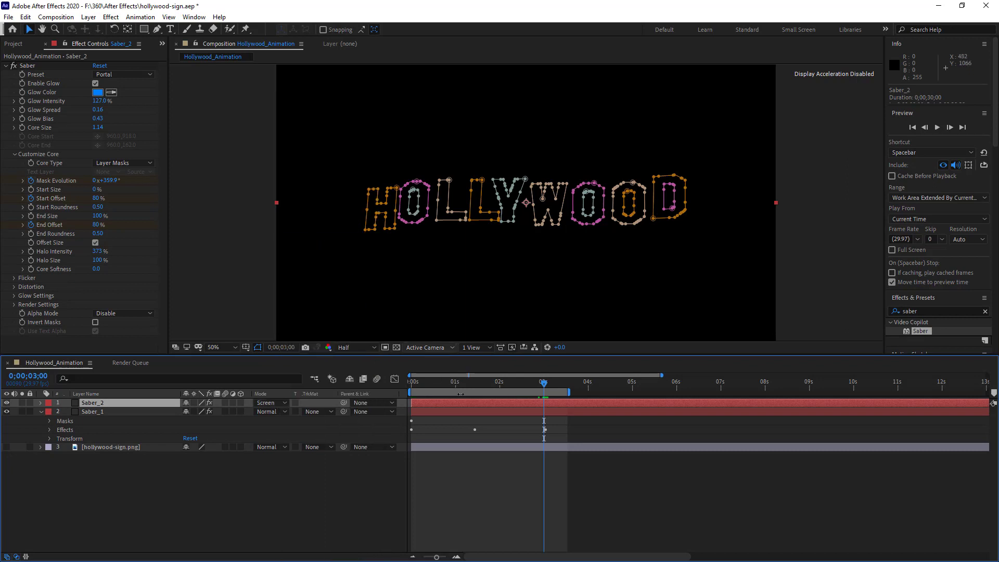
left_click_drag(479, 383, 427, 388)
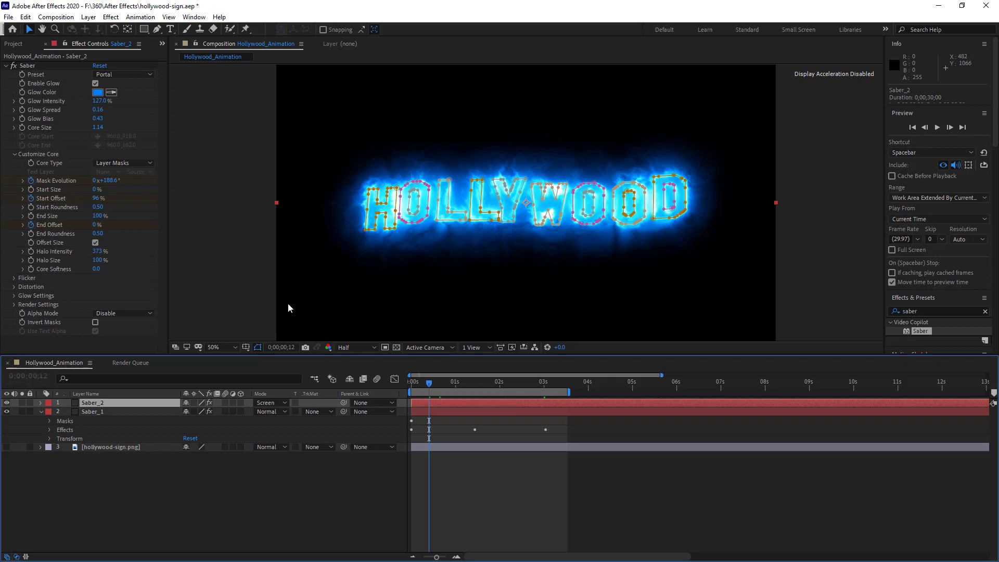
- Change Saber_2's glow colour from blue to purple and adjust its Glow Intensity
left_click(98, 92)
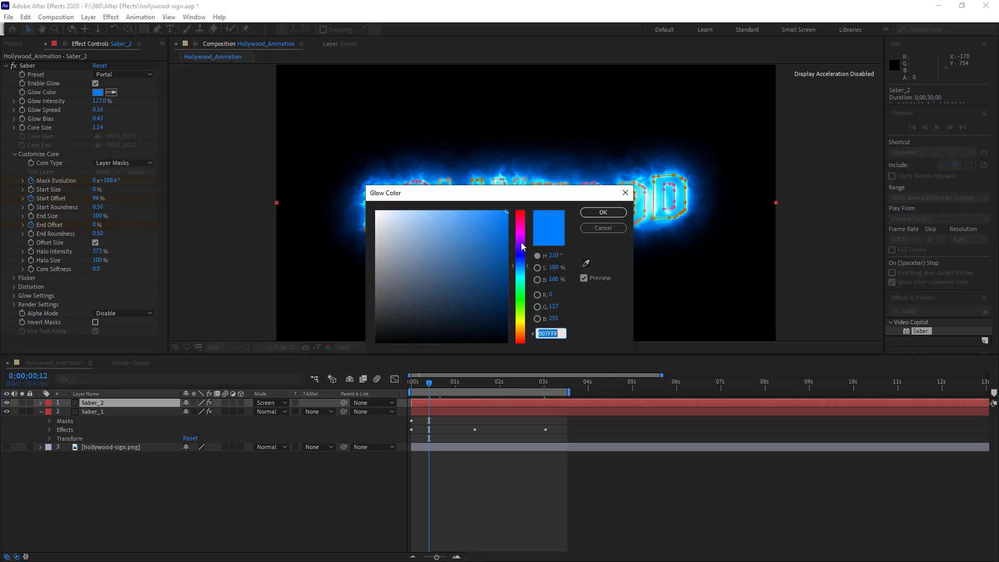
left_click_drag(523, 247, 522, 236)
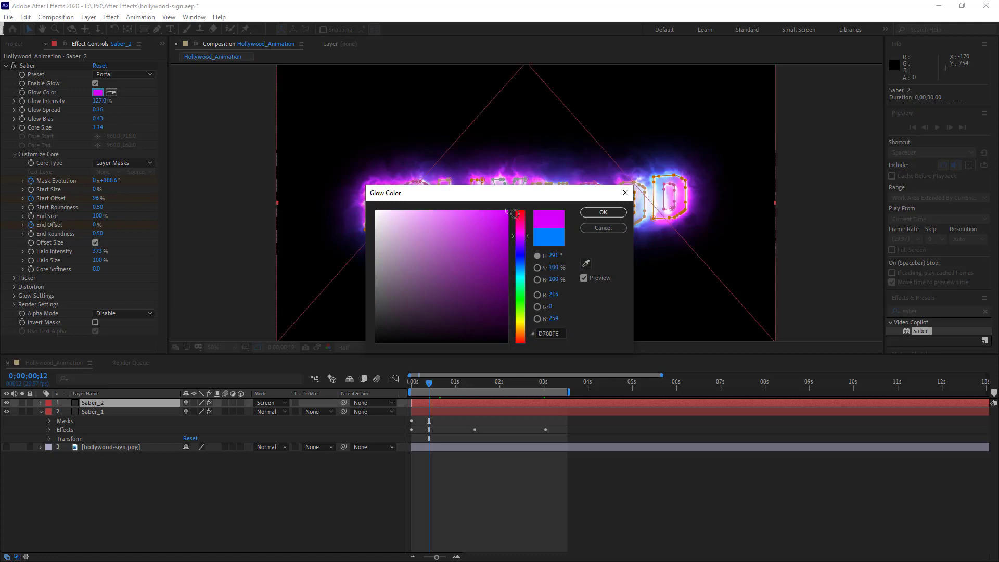
left_click(527, 238)
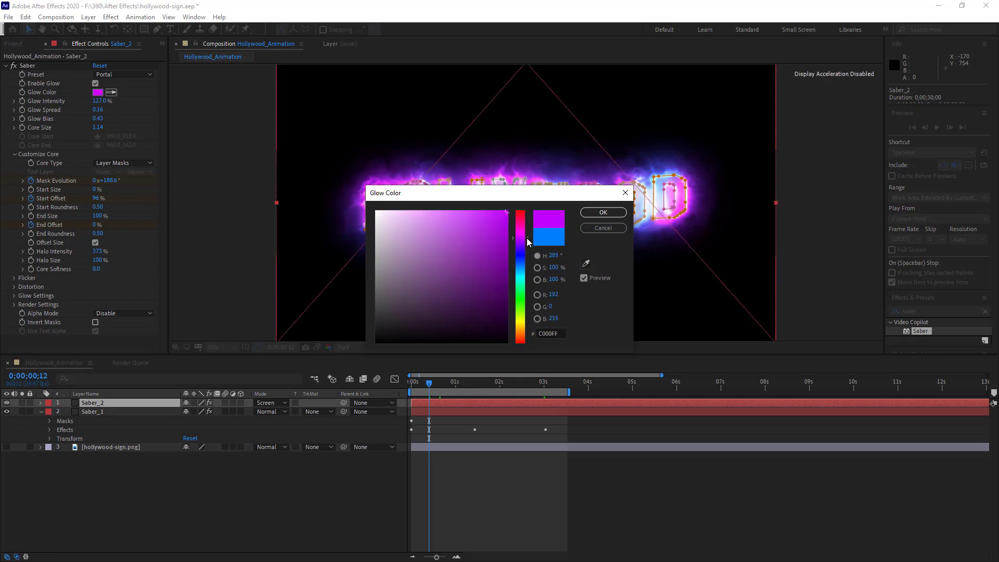
left_click_drag(526, 239, 529, 239)
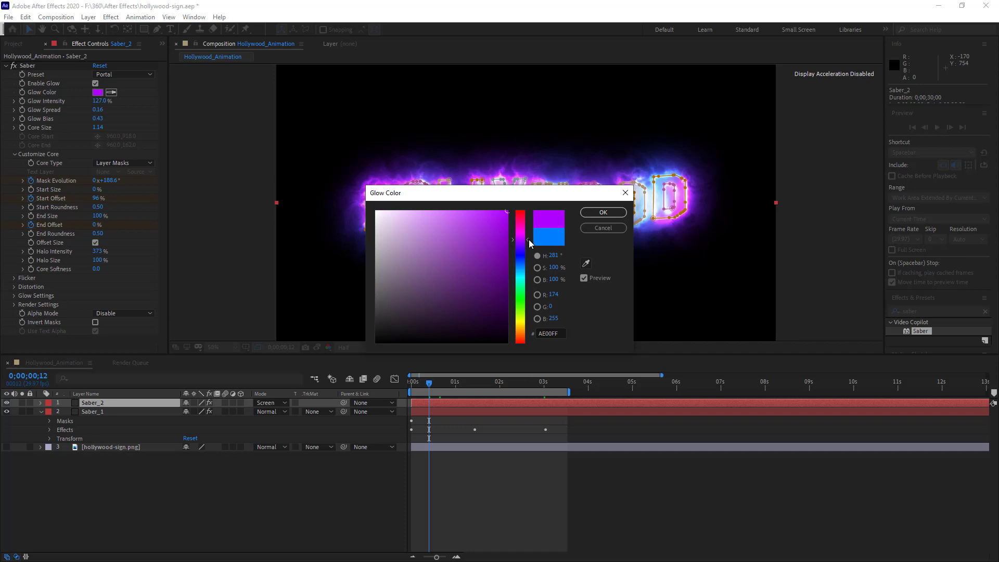
left_click(603, 212)
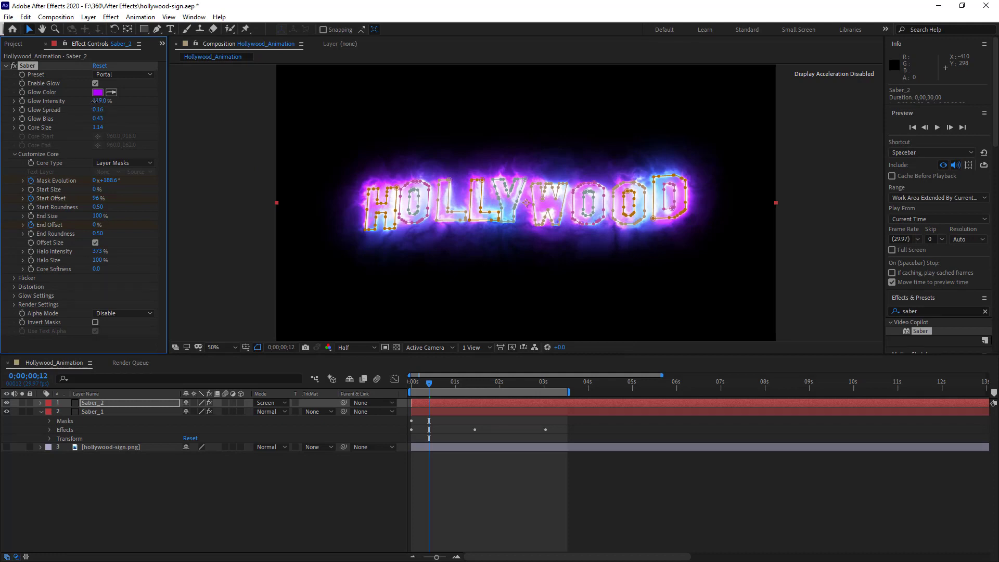
left_click_drag(93, 101, 83, 103)
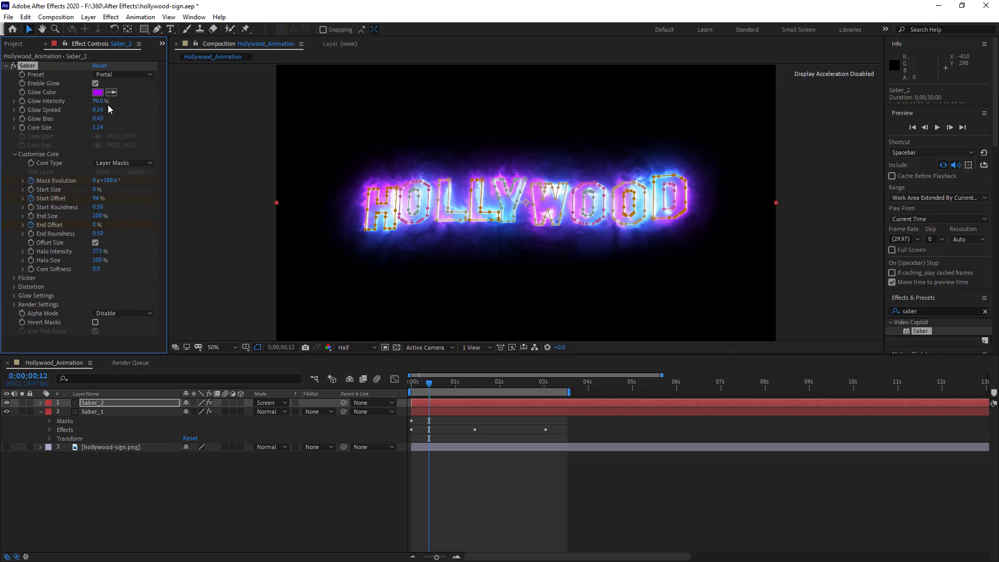
left_click(99, 101)
- Set Saber_2's Glow Spread to 0.10
left_click_drag(101, 114, 95, 111)
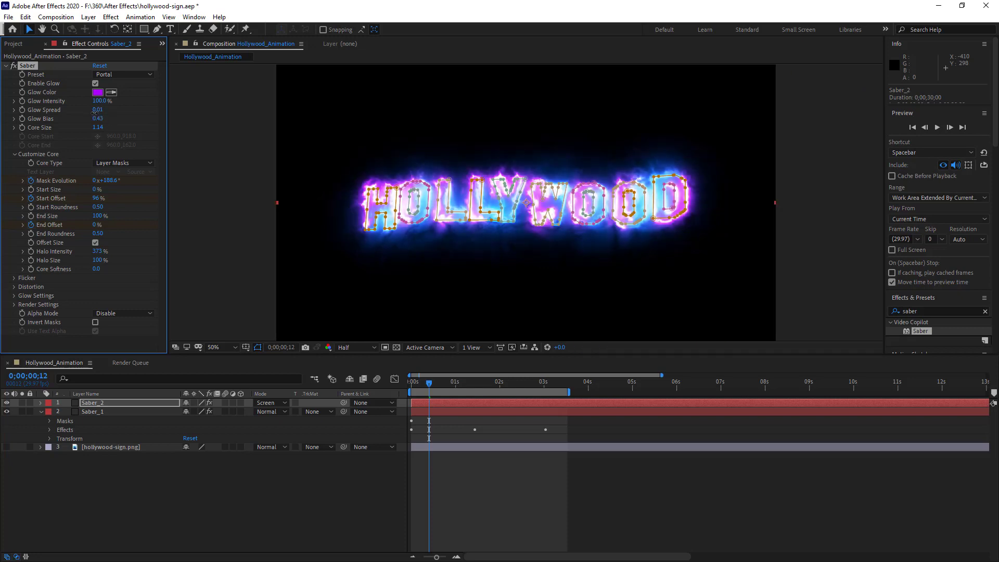
left_click_drag(95, 113, 97, 111)
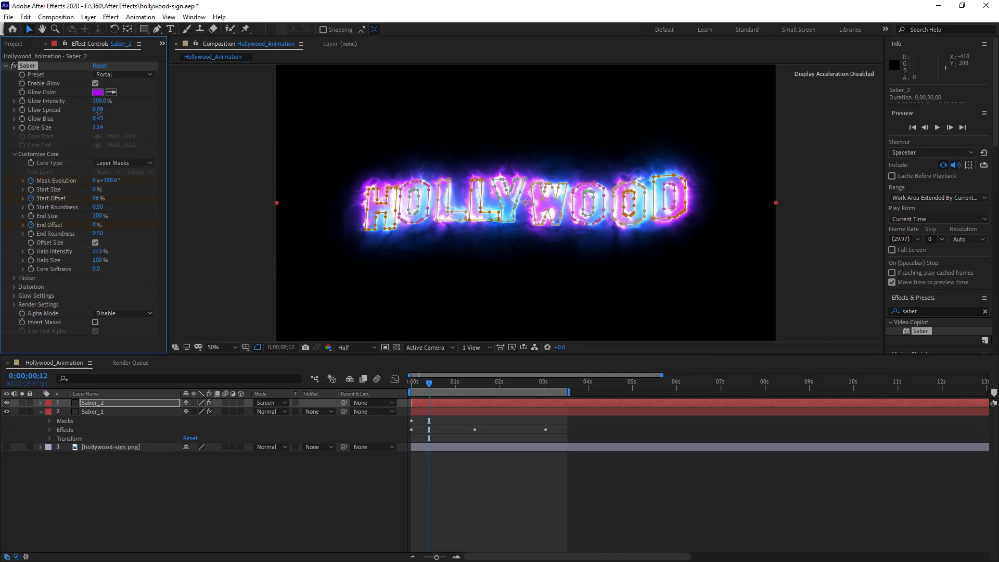
left_click_drag(98, 112, 101, 116)
left_click(97, 110)
key("BackSpace")
type(".10")
key("BackSpace")
key("Return")
- Give Saber_1 Glow Spread 0.10 and Glow Intensity 100%, then return to frame 0
left_click(101, 411)
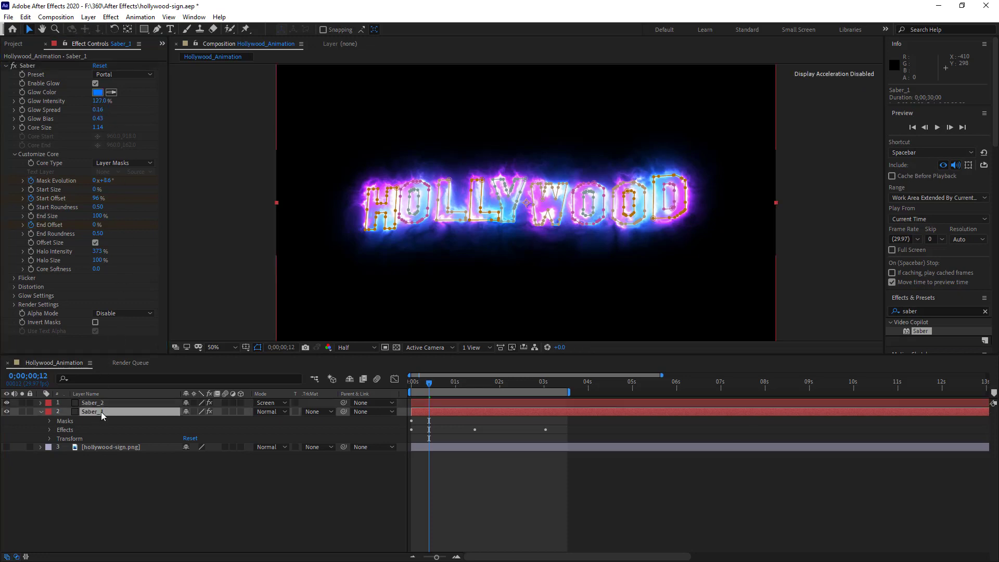
left_click(99, 109)
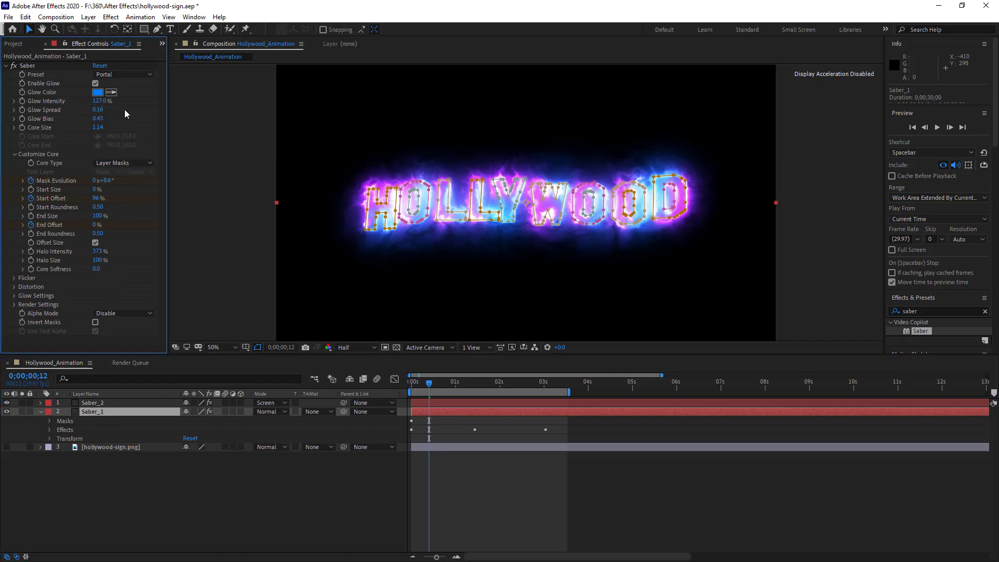
type("0")
key("Return")
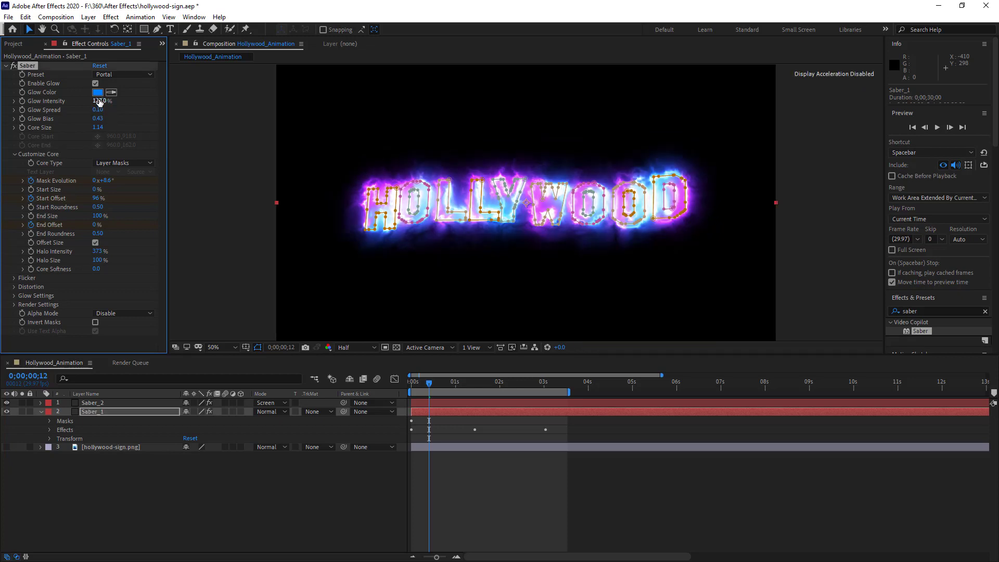
left_click(99, 101)
key("Return")
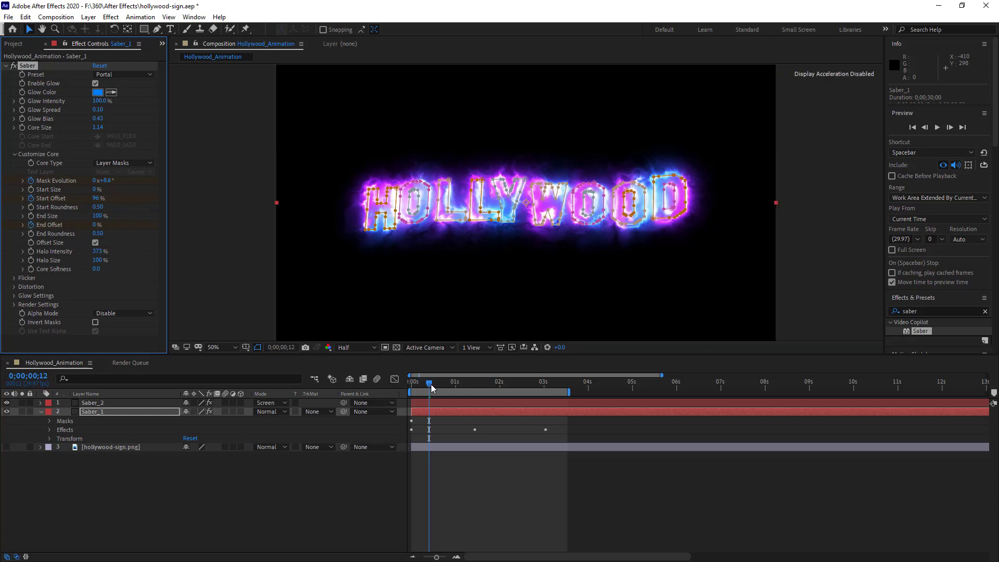
left_click_drag(430, 383, 395, 384)
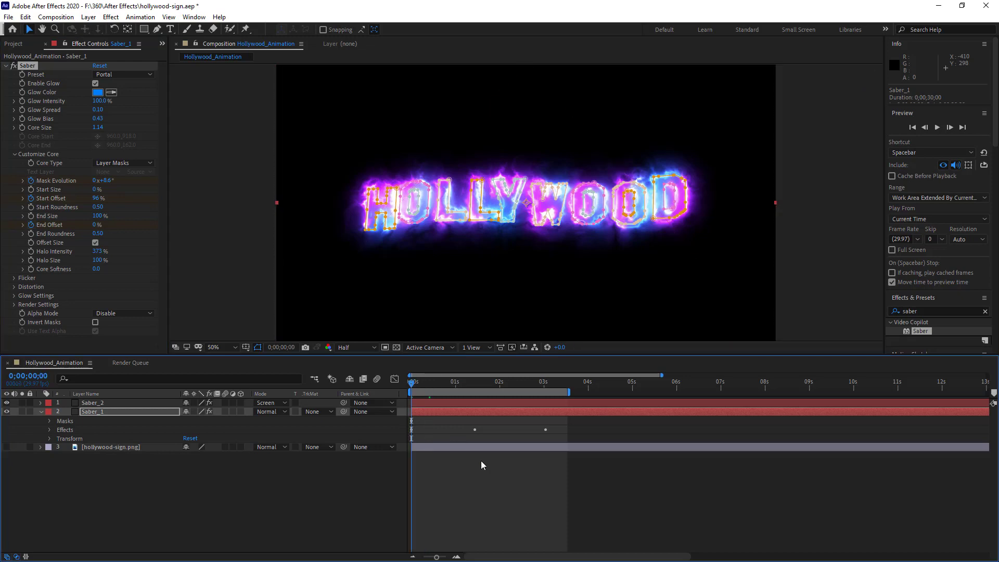
- Preview the blended blue and purple HOLLYWOOD glow, then reveal Saber_2's keyframed Saber properties
left_click(485, 474)
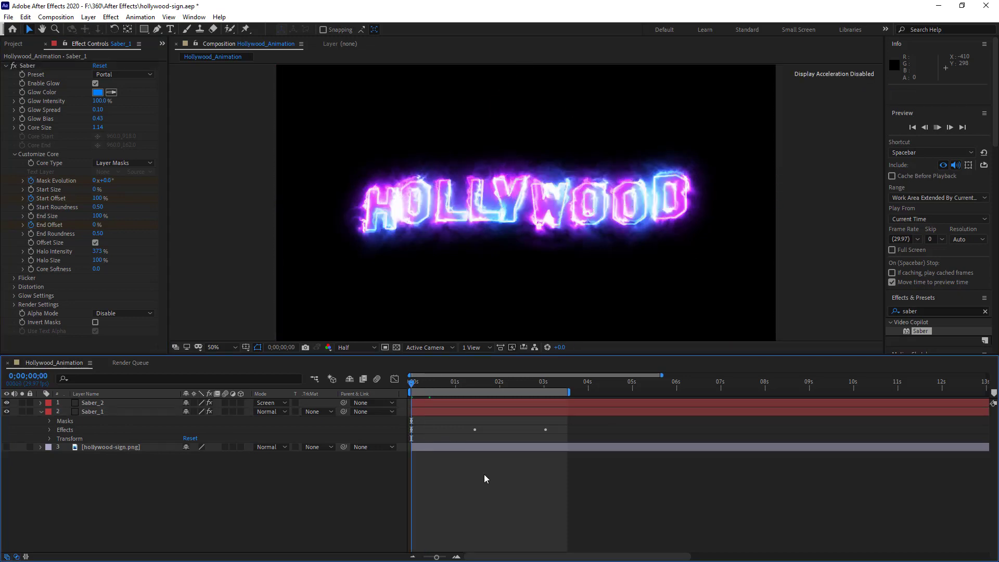
key("space")
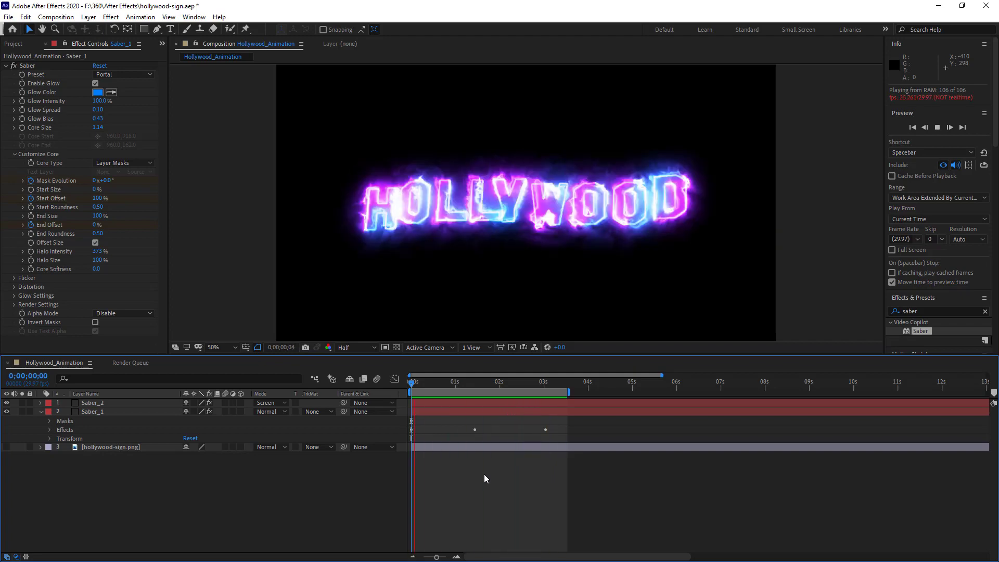
key("space")
key("ctrl+Up")
key("u")
key("u")
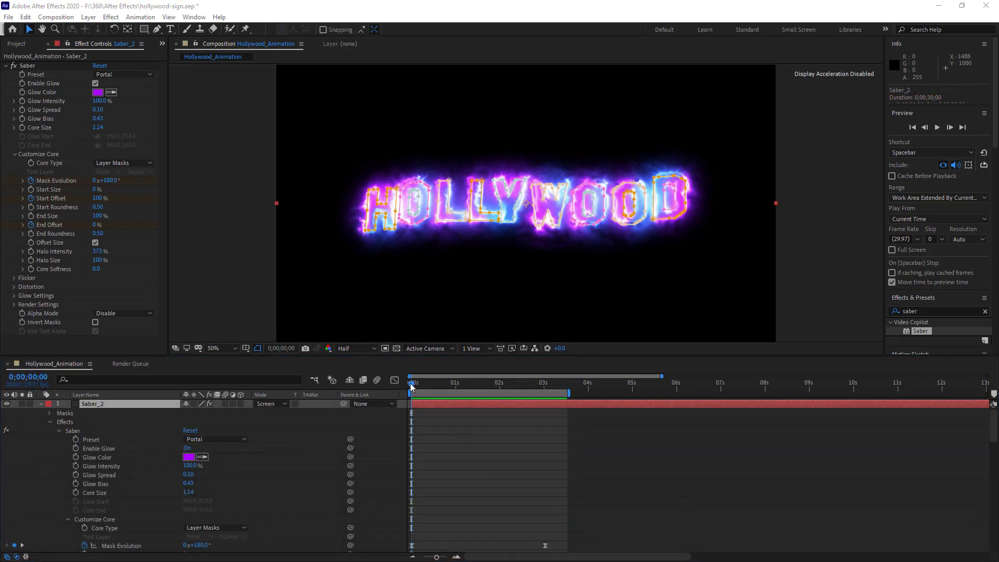
- Check the glow at the start of the timeline and set Saber_2's Start Offset to 0% on the first frame
left_click_drag(411, 387, 464, 395)
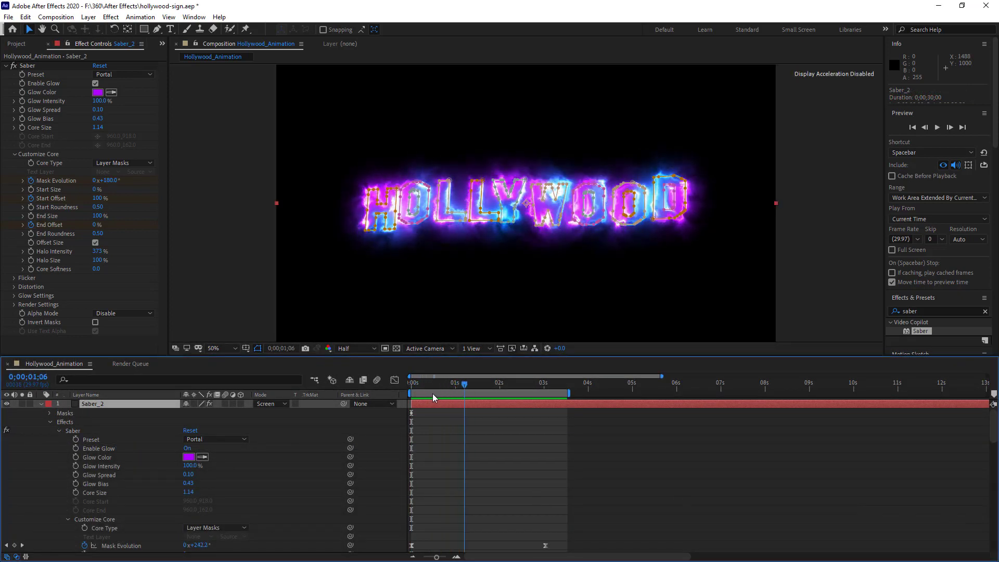
key("Home")
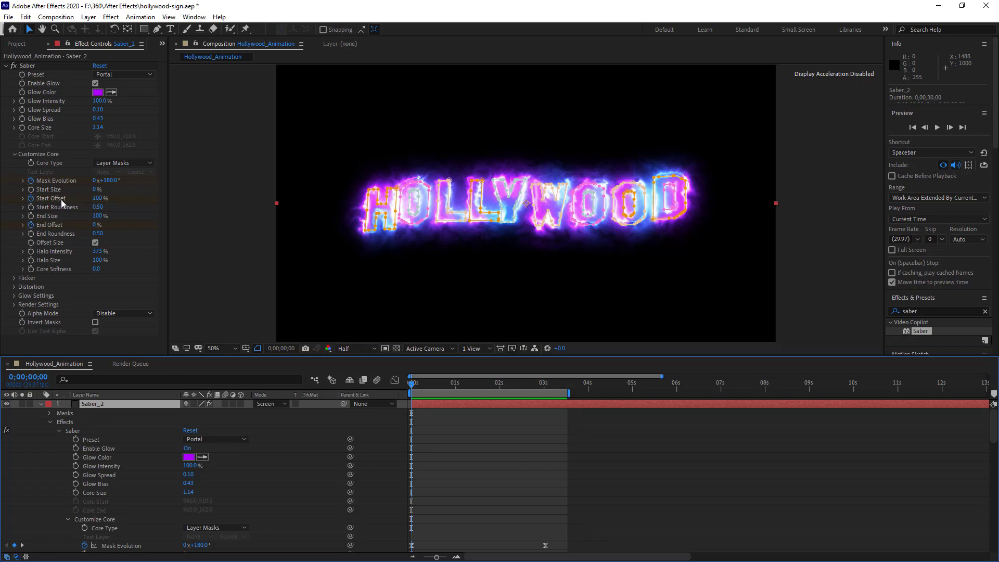
left_click(96, 199)
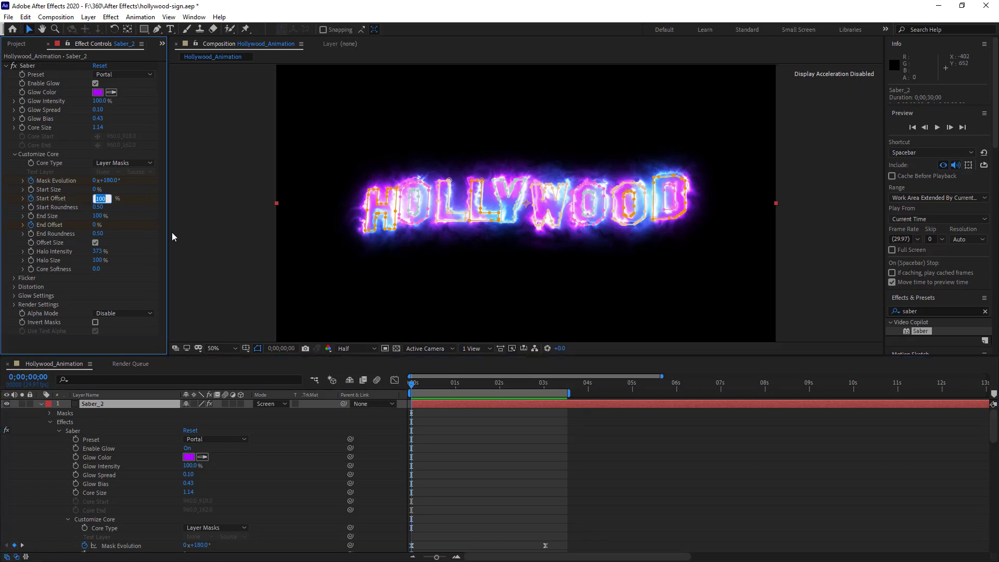
type("0")
key("Return")
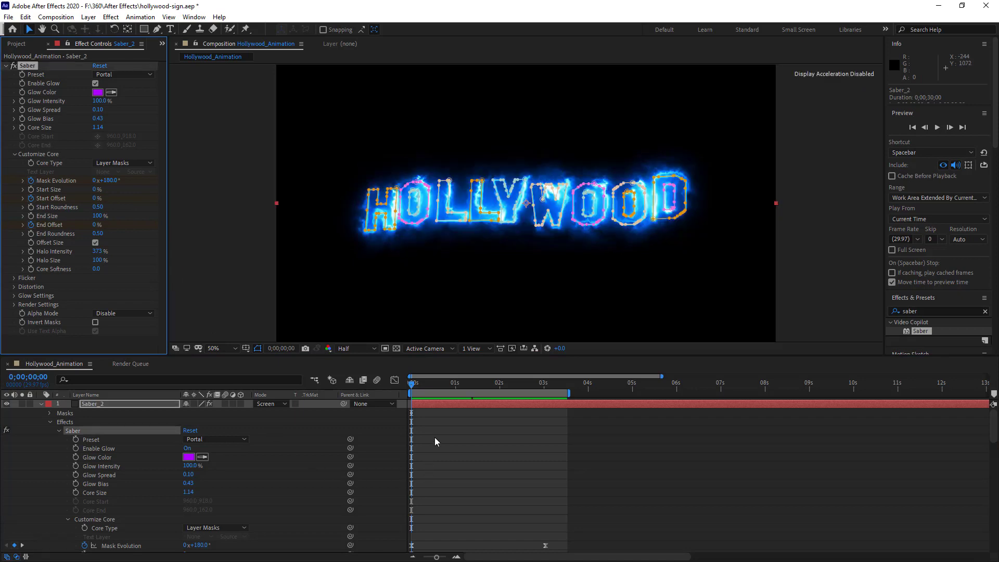
- Set Saber_1's Start Offset to 0% at the first frame and collapse both Saber layers' property lists
left_click(42, 403)
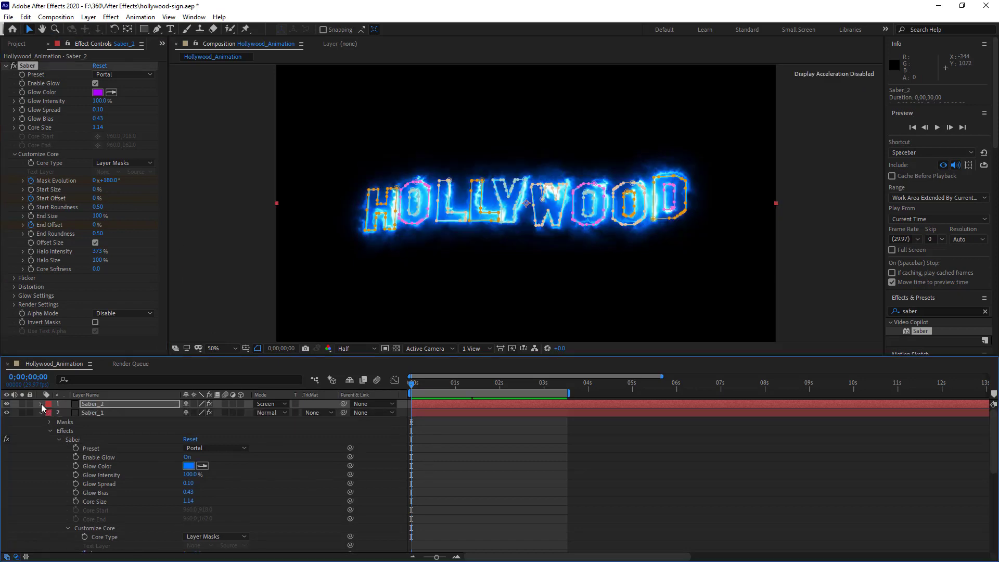
left_click(92, 413)
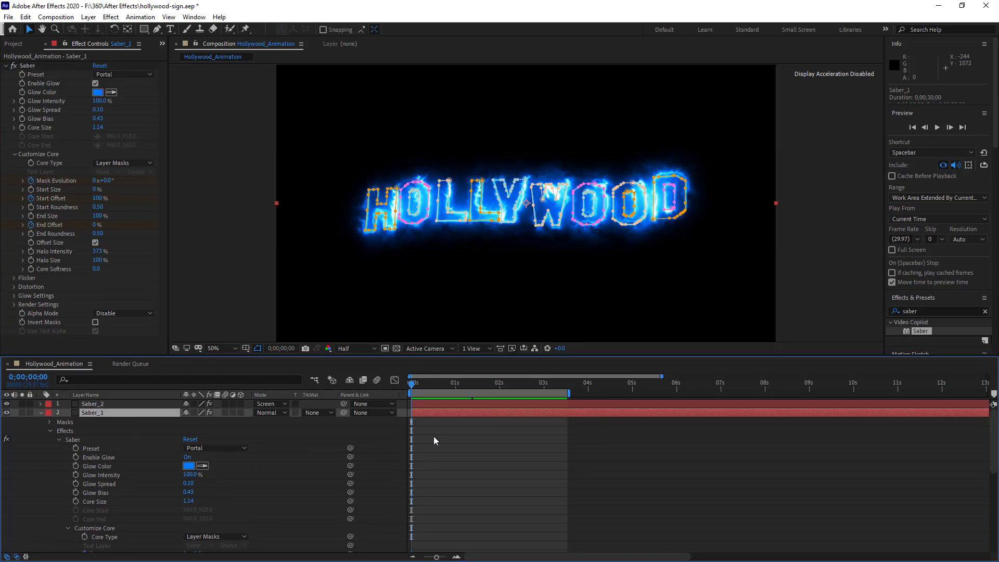
scroll(434, 440, "down", 2)
scroll(434, 440, "down", 2)
scroll(435, 440, "down", 2)
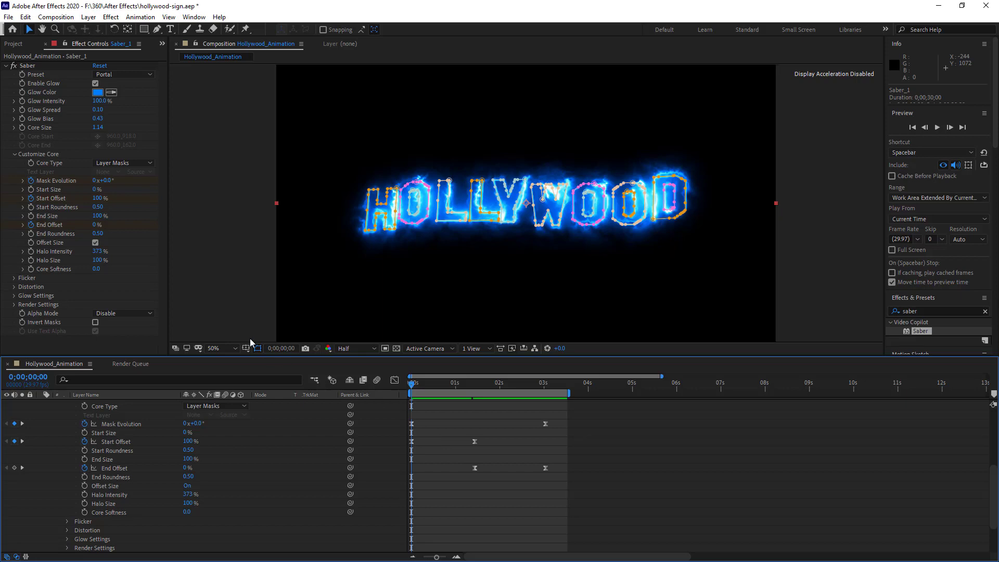
left_click(99, 198)
type("0")
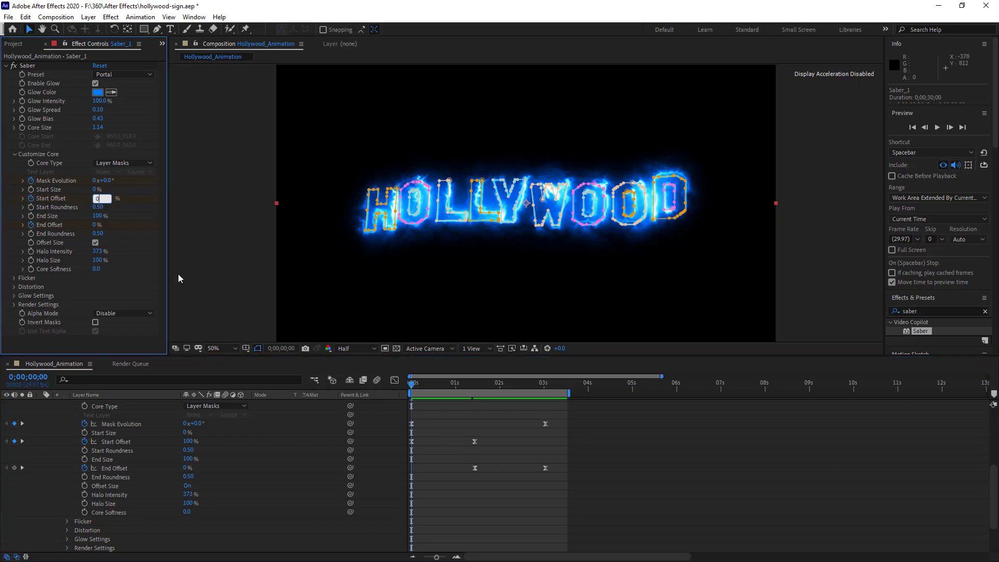
key("Return")
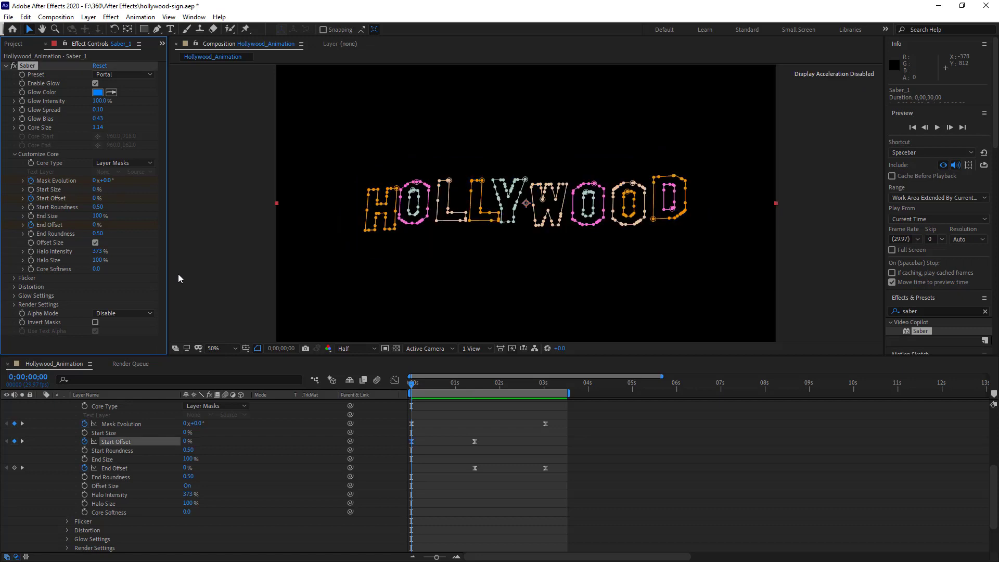
scroll(71, 414, "up", 5)
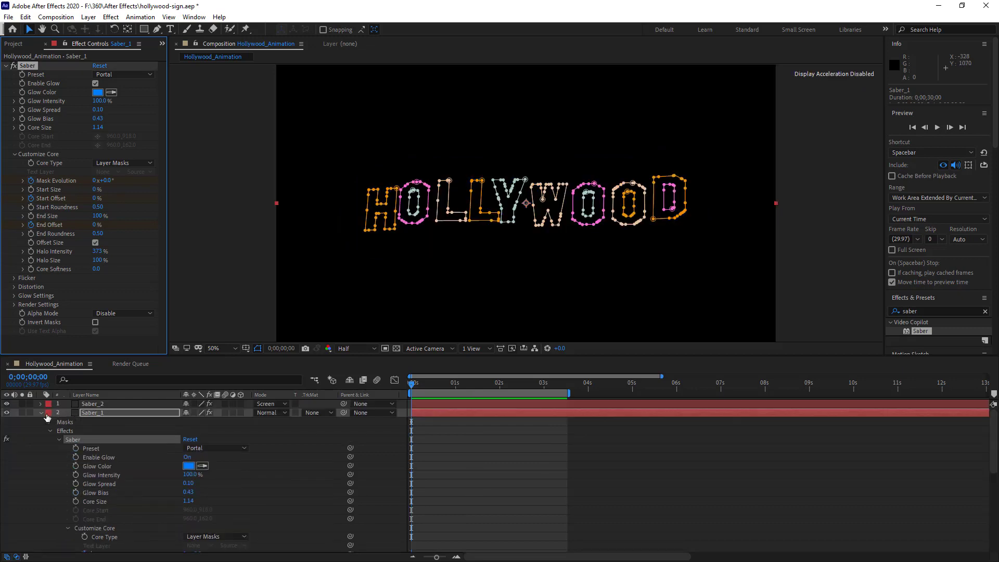
left_click(44, 414)
left_click(42, 413)
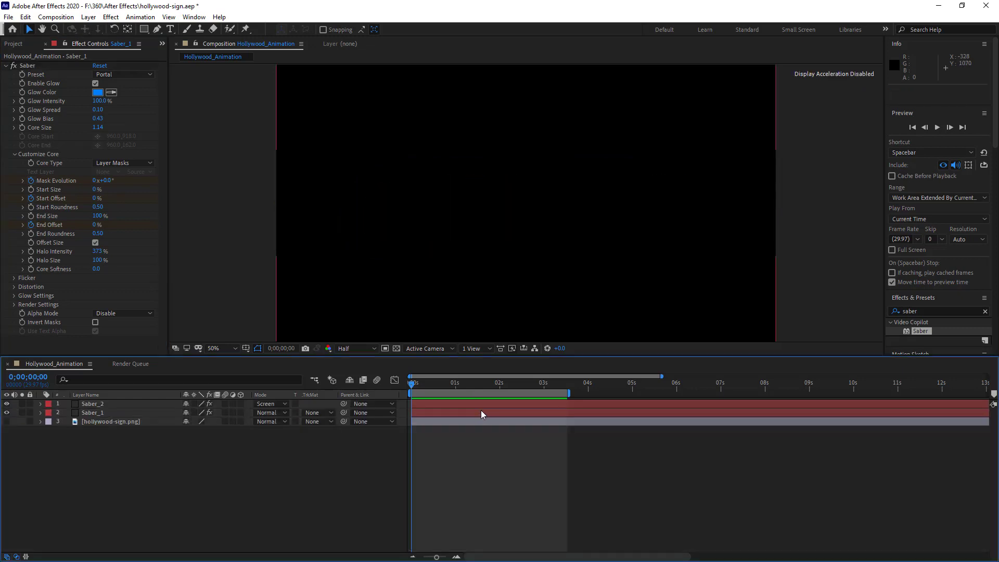
- Enlarge the composition viewer and preview HOLLYWOOD glowing in from black in blue and purple
left_click_drag(494, 360, 496, 449)
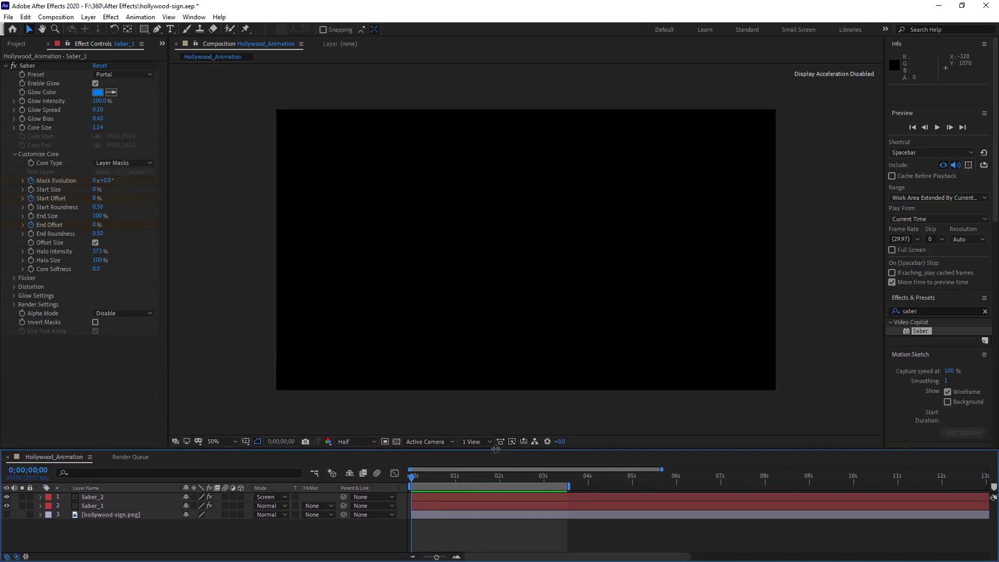
key("space")
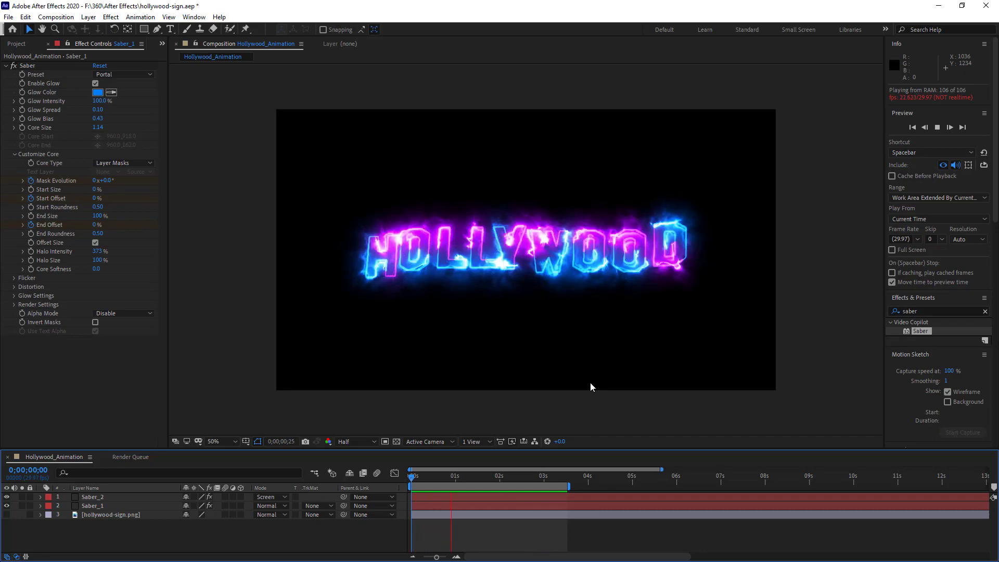
scroll(556, 347, "up", 2)
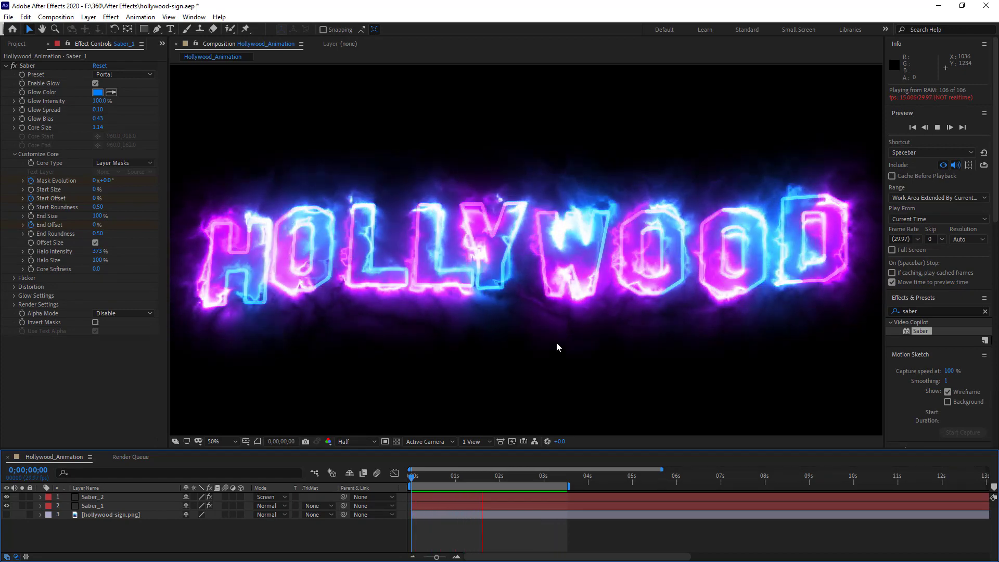
scroll(557, 347, "down", 2)
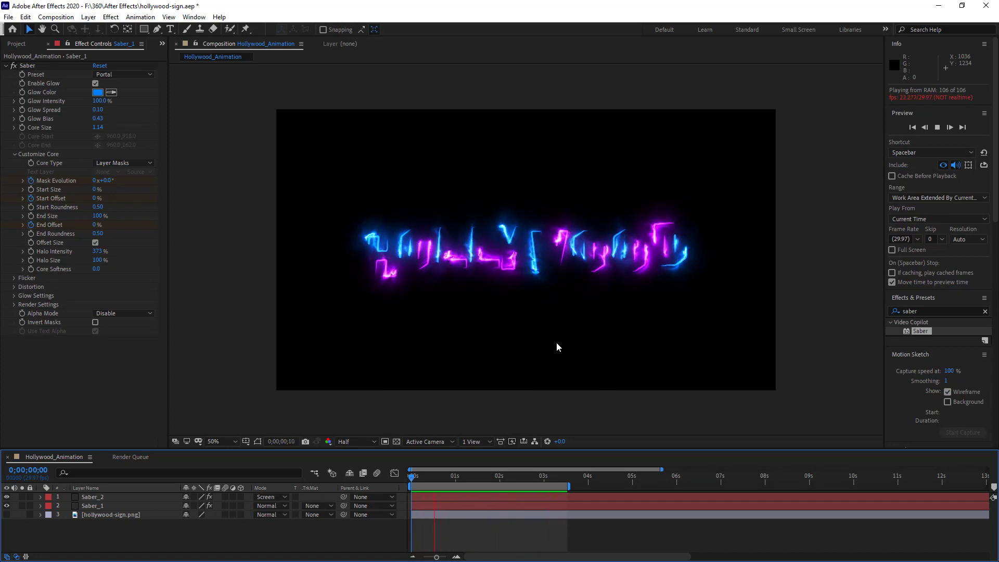
key("space")
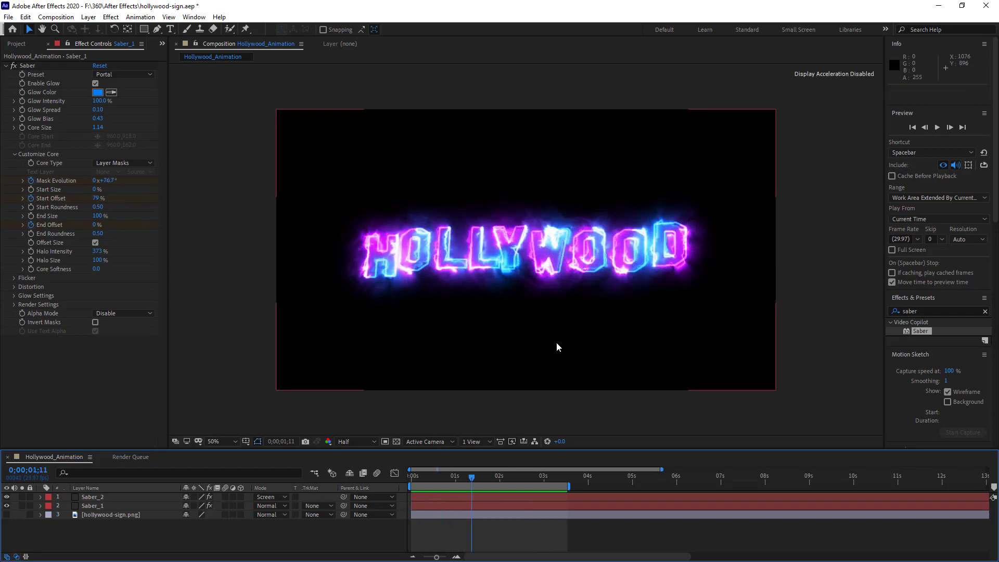